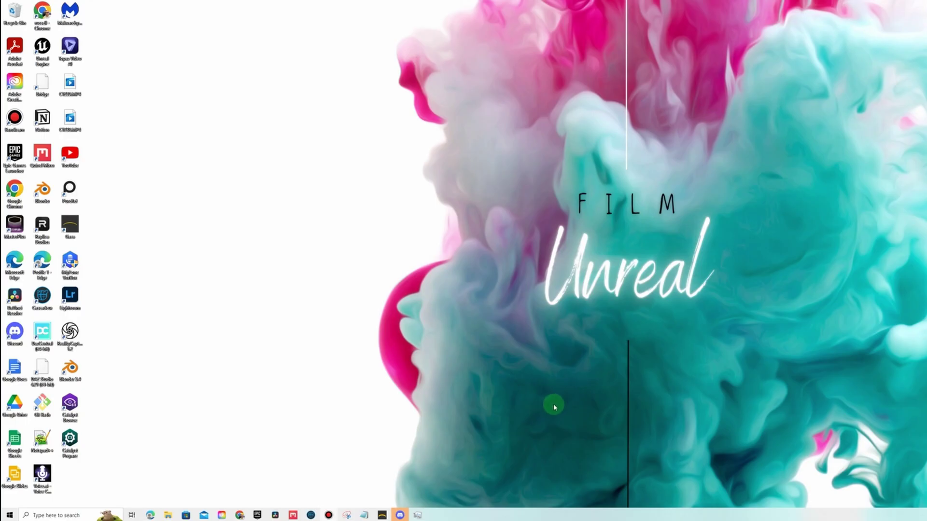
Find and launch the Epic Games Launcher from Windows search.
click(3, 517)
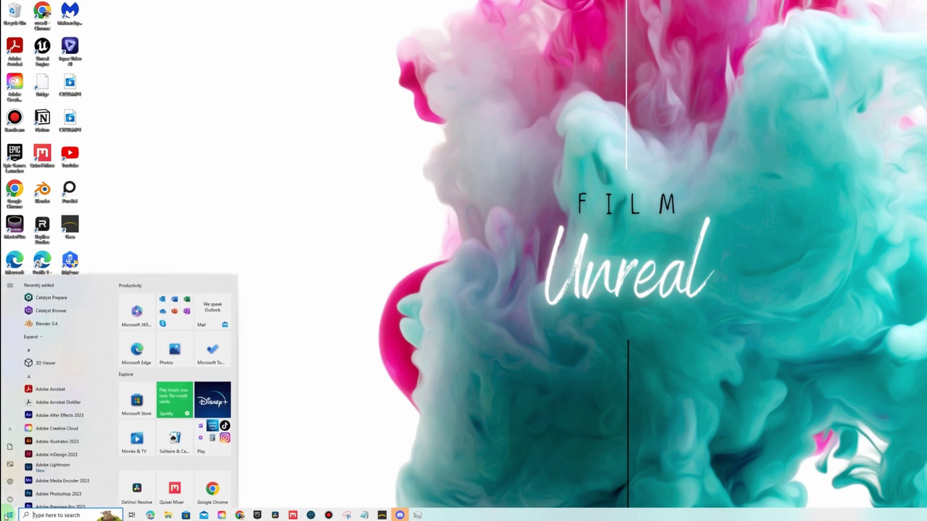
text(epic)
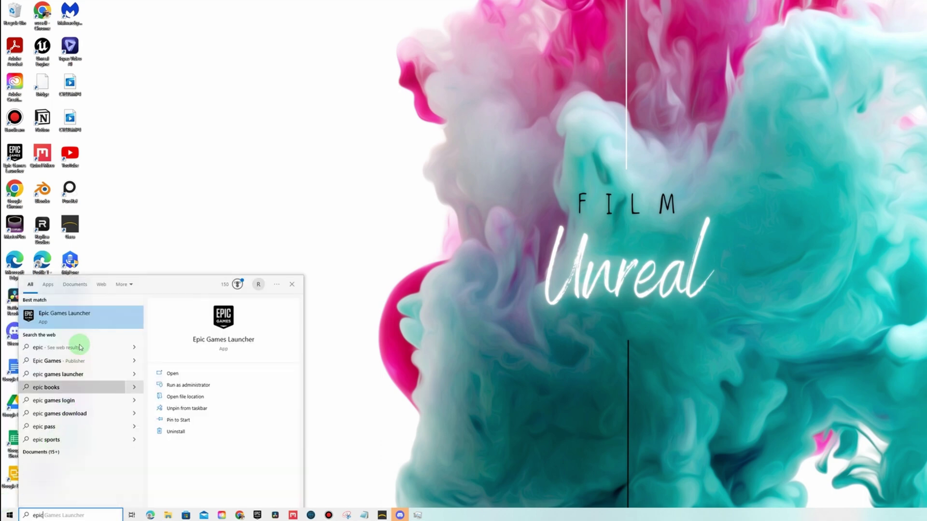
click(87, 317)
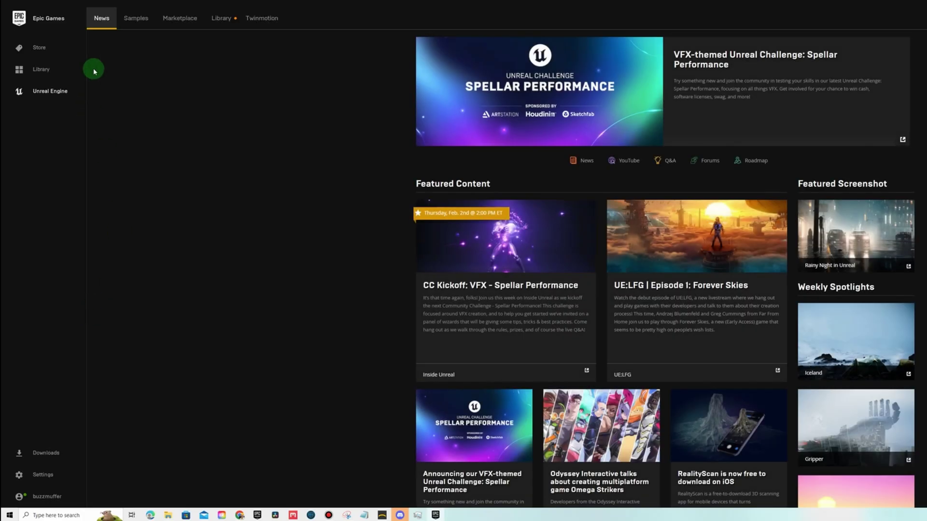
Search the Unreal Engine Marketplace for "city park" and open the owned, free City Park Environment Collection.
click(173, 23)
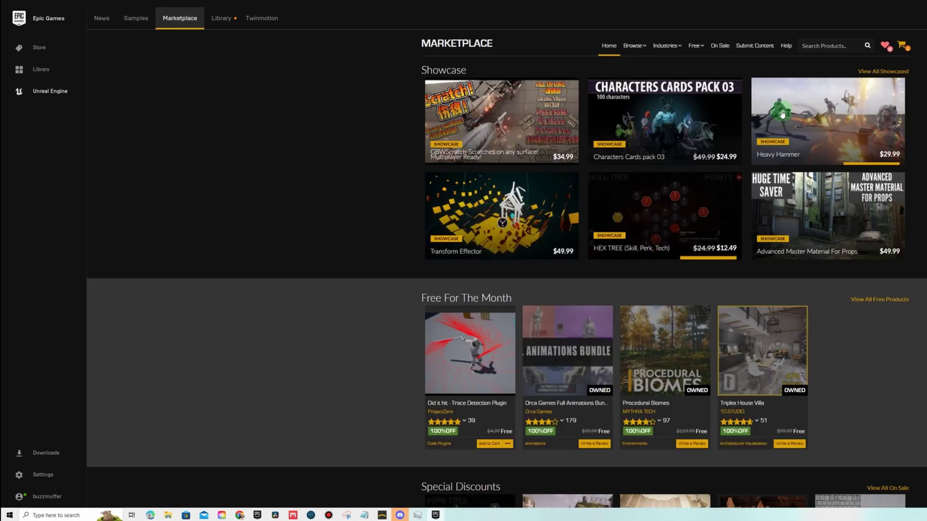
click(842, 46)
text(city park)
key(Return)
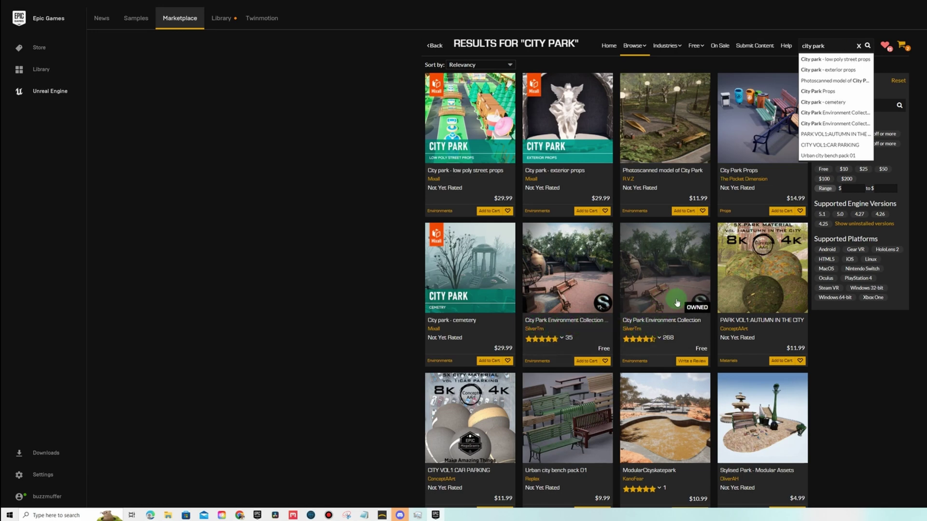
mouse_move(667, 338)
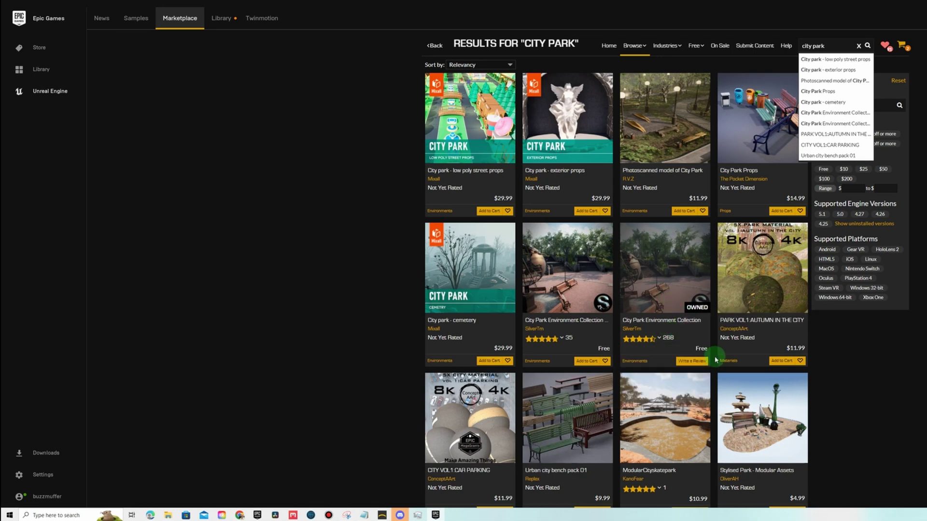
click(659, 271)
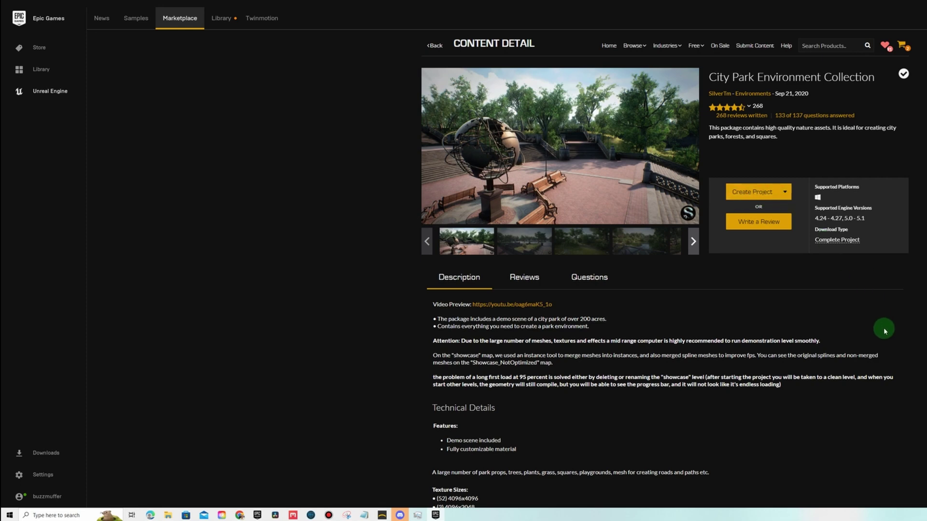
Create a project from the City Park Environment Collection with engine version 5.1, keeping the name CityParkEnvironmentCollec.
click(753, 192)
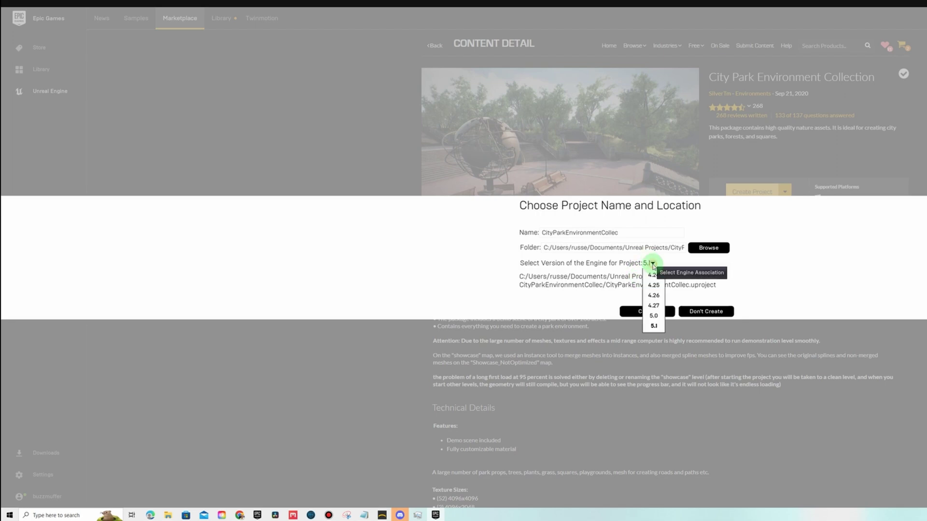
click(653, 326)
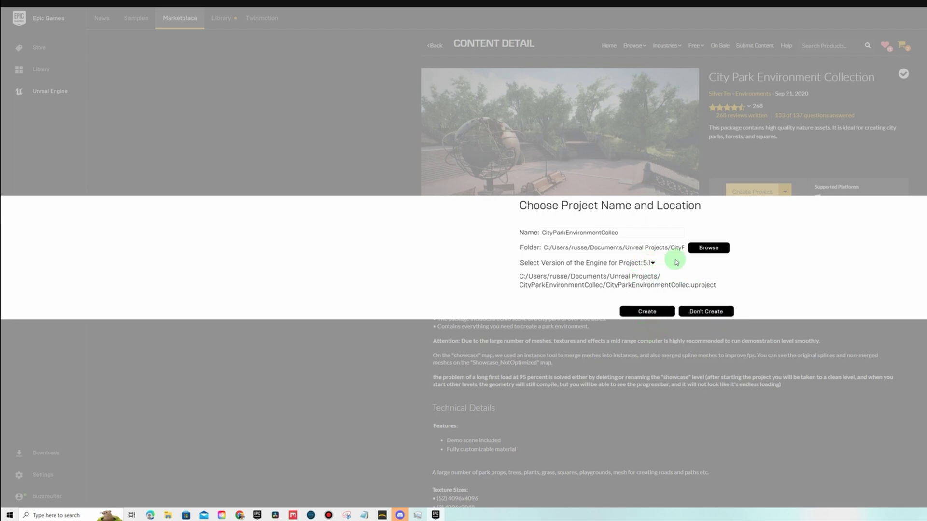
click(653, 313)
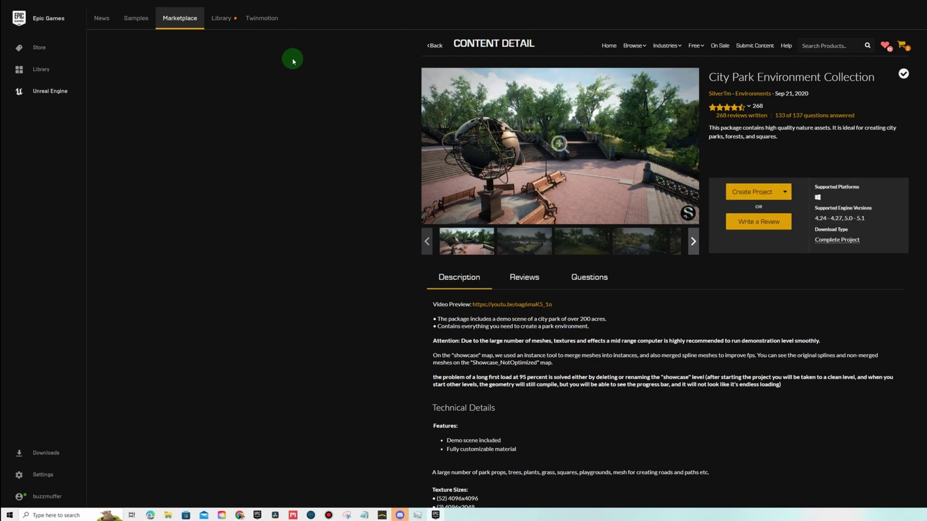
Open the new CityParkEnvironmentCollec project from the launcher's library of projects.
click(217, 19)
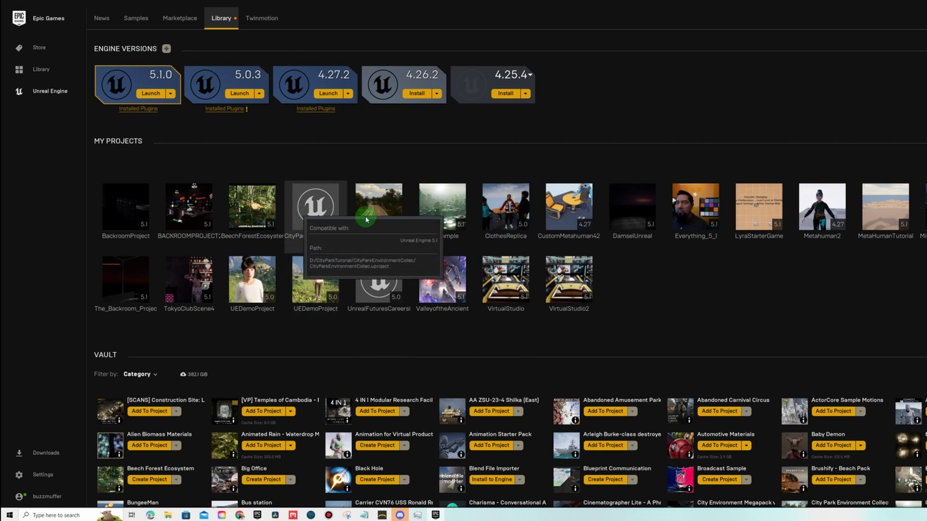
click(317, 221)
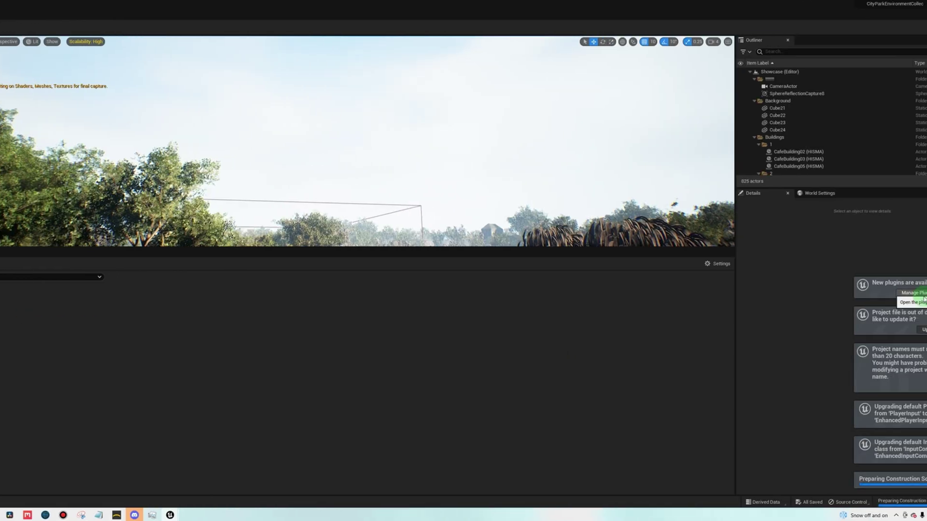
click(920, 295)
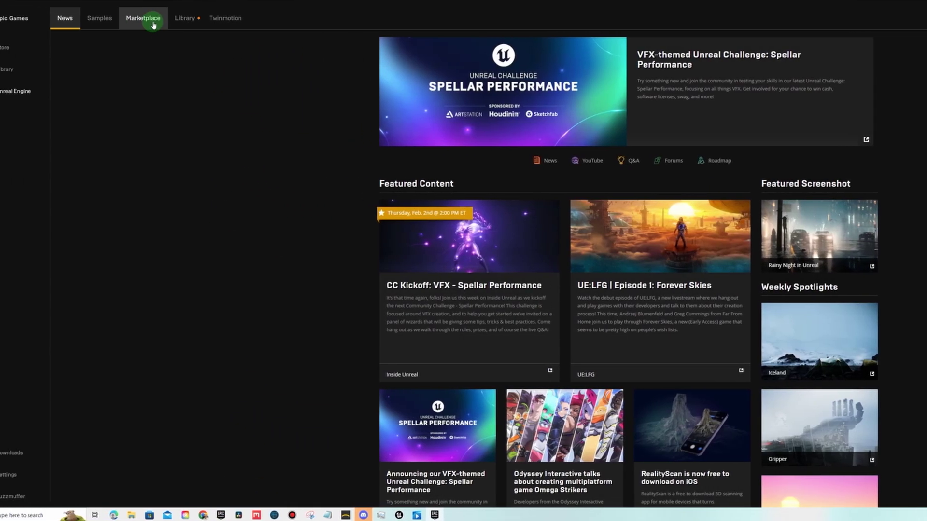
Add the Automotive Materials pack from the Marketplace to the CityParkEnvironmentCollec project, choosing asset version 5.0.
click(186, 24)
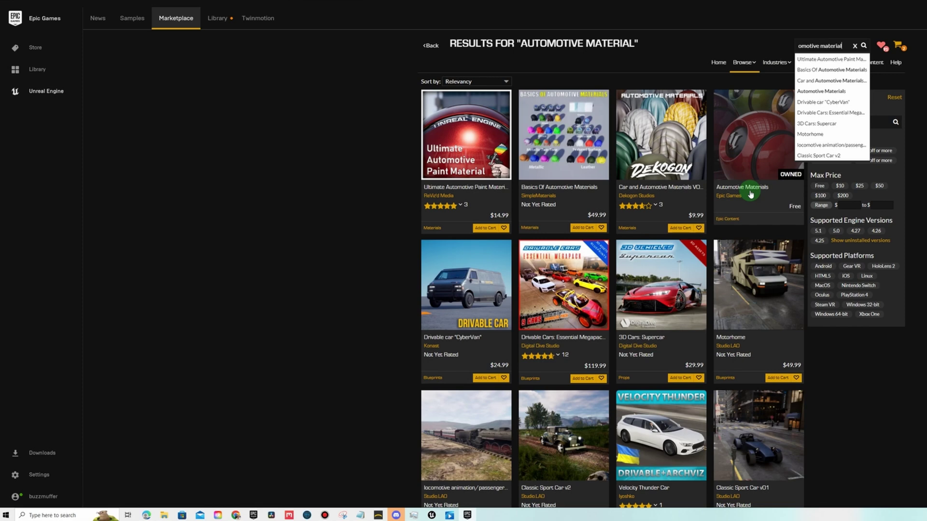
click(750, 194)
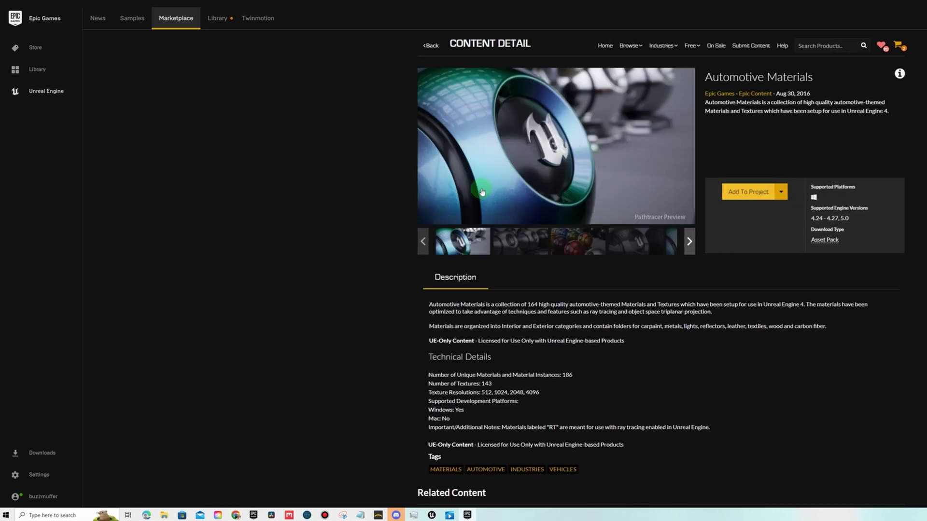
click(752, 193)
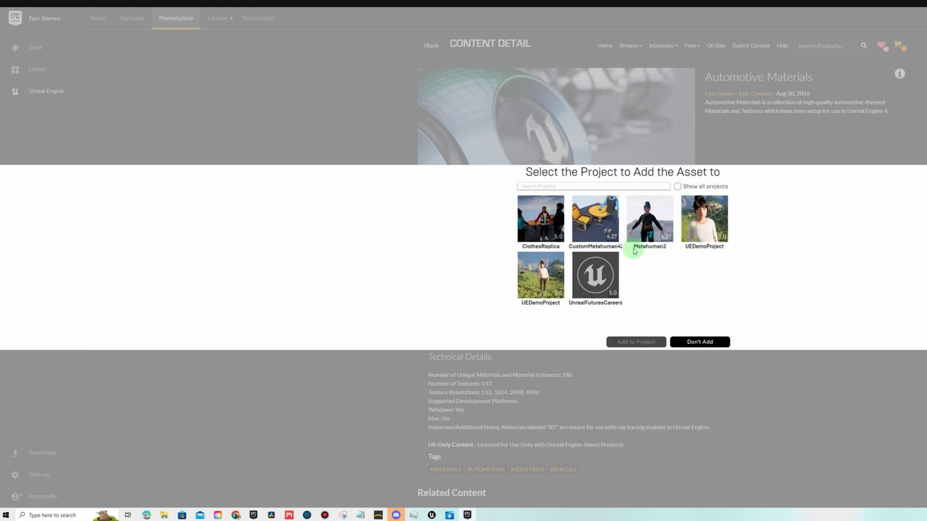
click(676, 187)
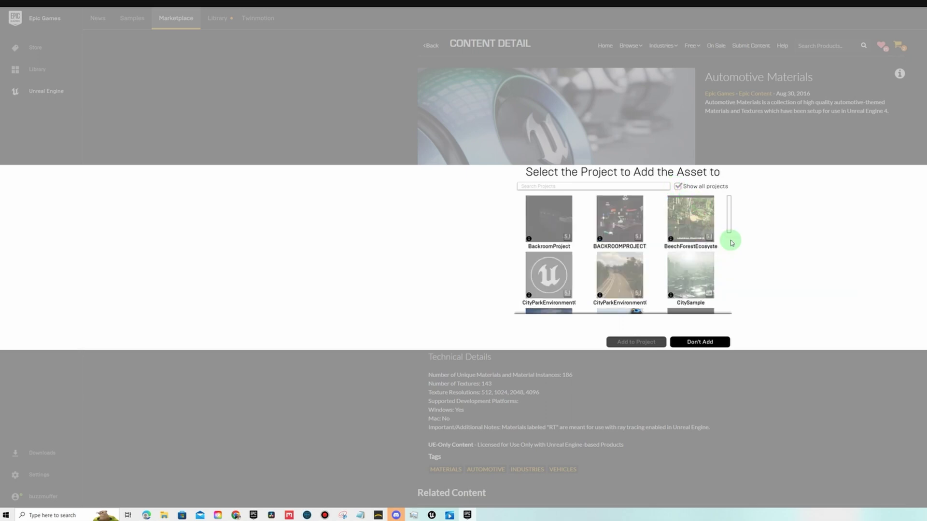
click(562, 282)
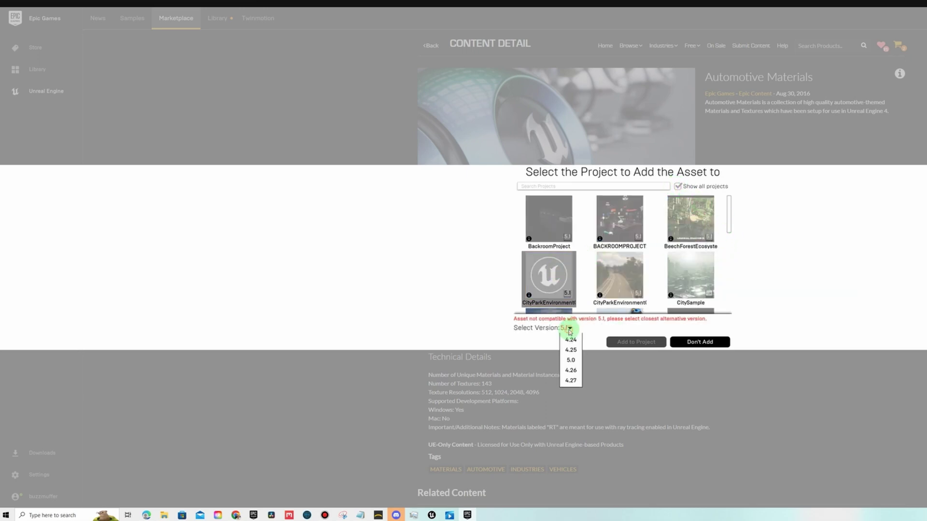
click(571, 361)
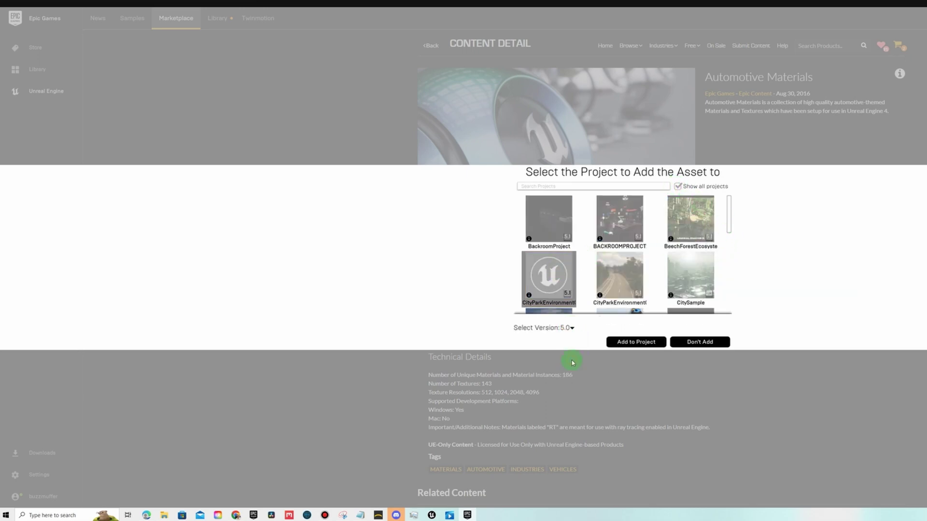
click(633, 343)
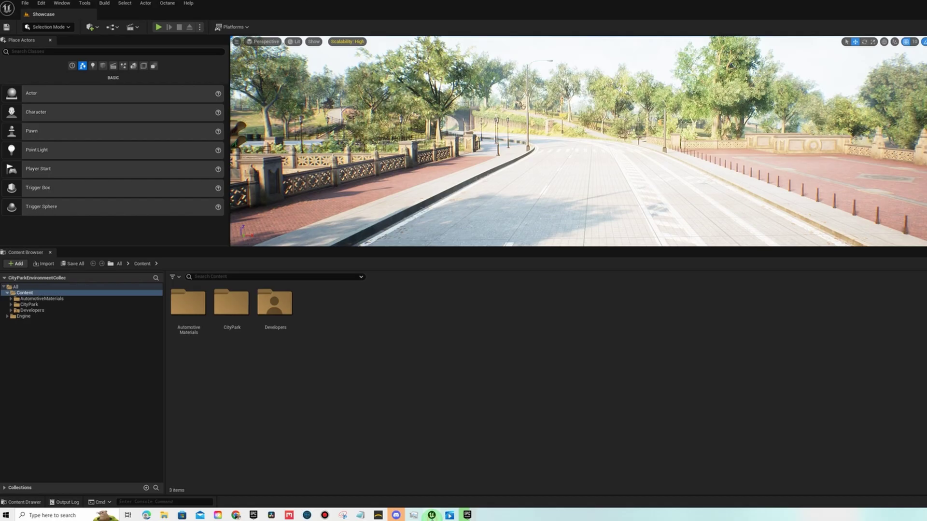
Examine the exterior CarPaint materials inside the AutomotiveMaterials content folder and return to its Materials folder.
click(49, 299)
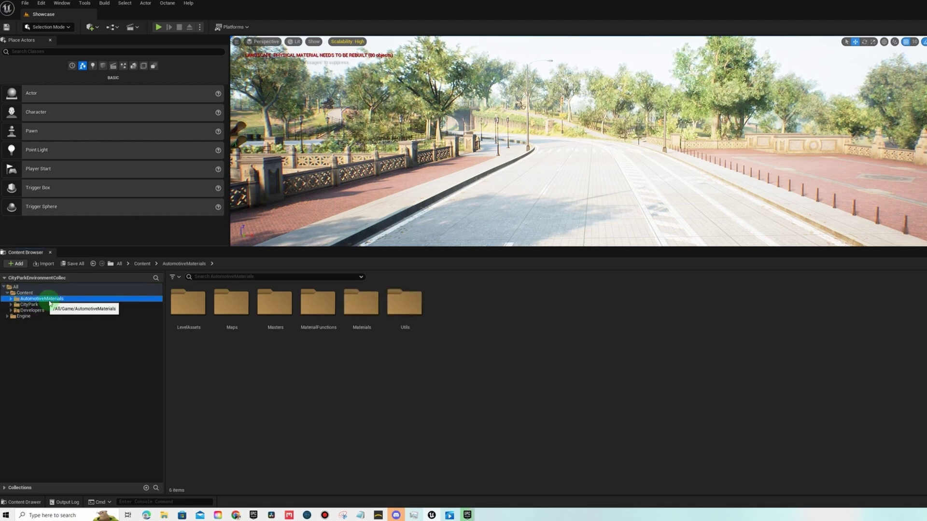
double_click(363, 307)
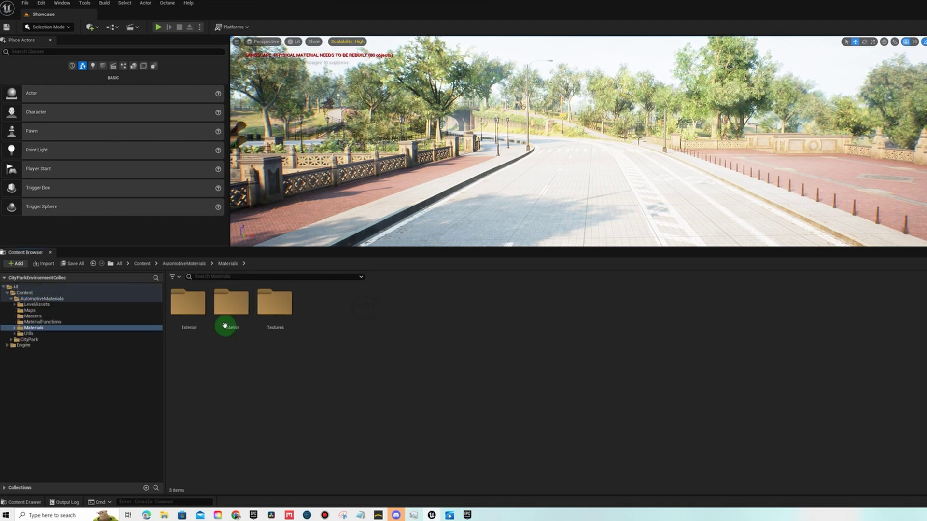
double_click(192, 305)
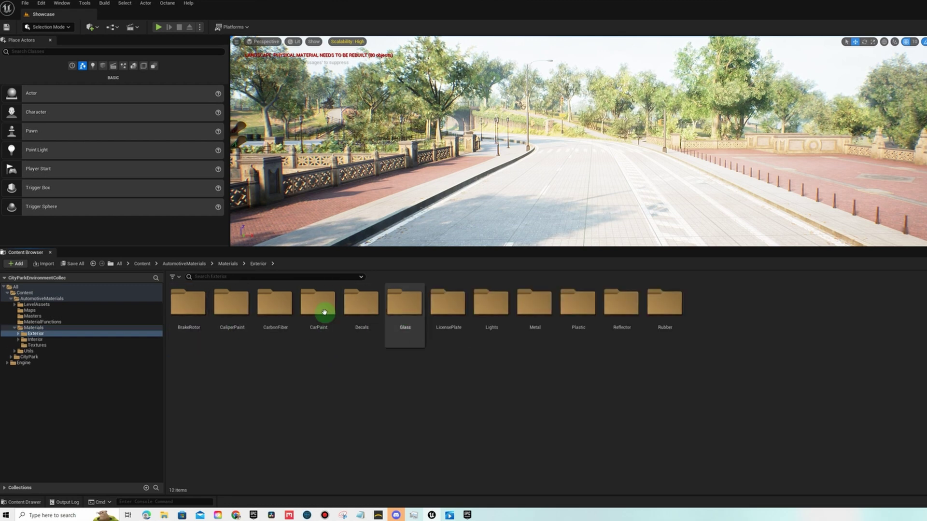
double_click(324, 312)
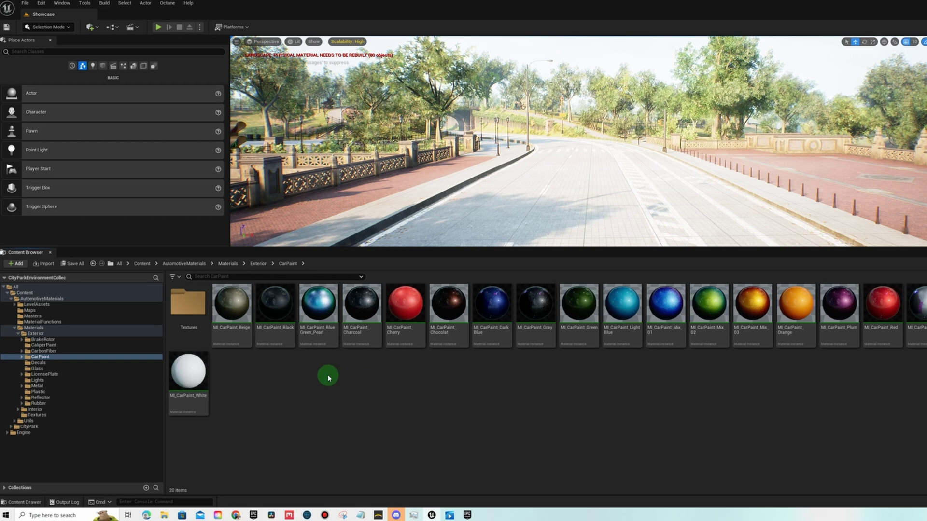
click(256, 263)
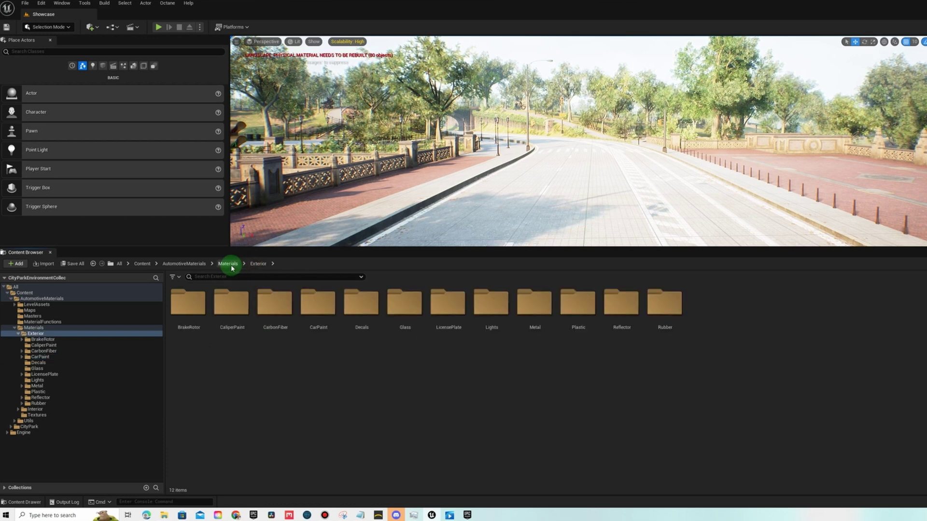
click(232, 266)
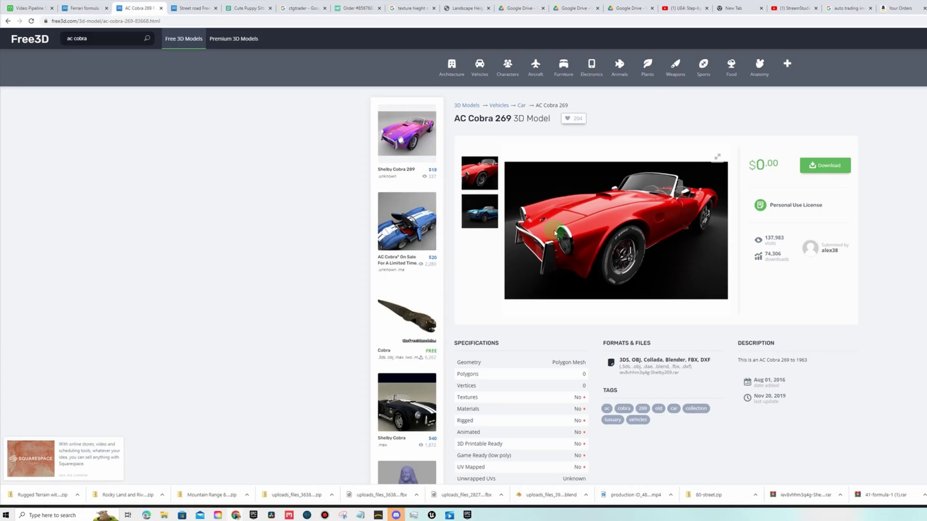
View the next AC Cobra 269 picture on Free3D in the browser and open cgtrader.com in a new tab.
click(637, 279)
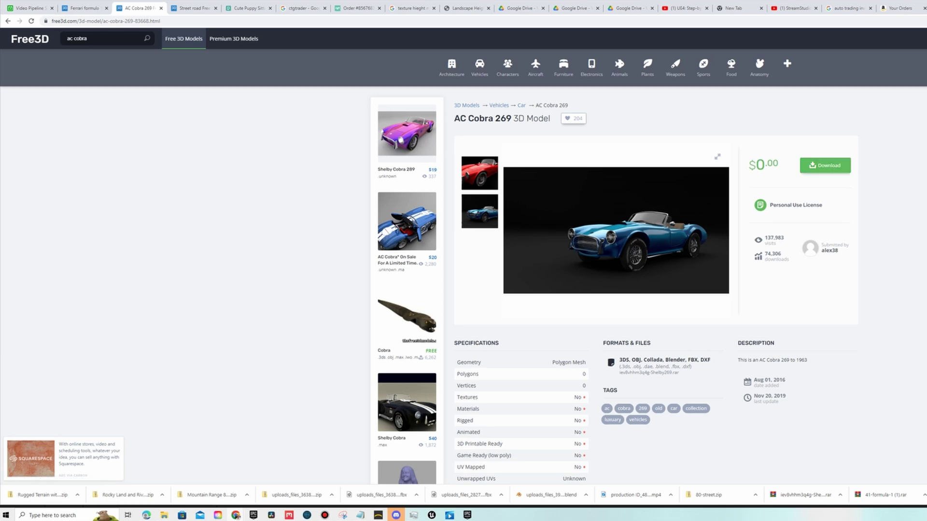
key(ctrl+t)
text(cgtrader.com)
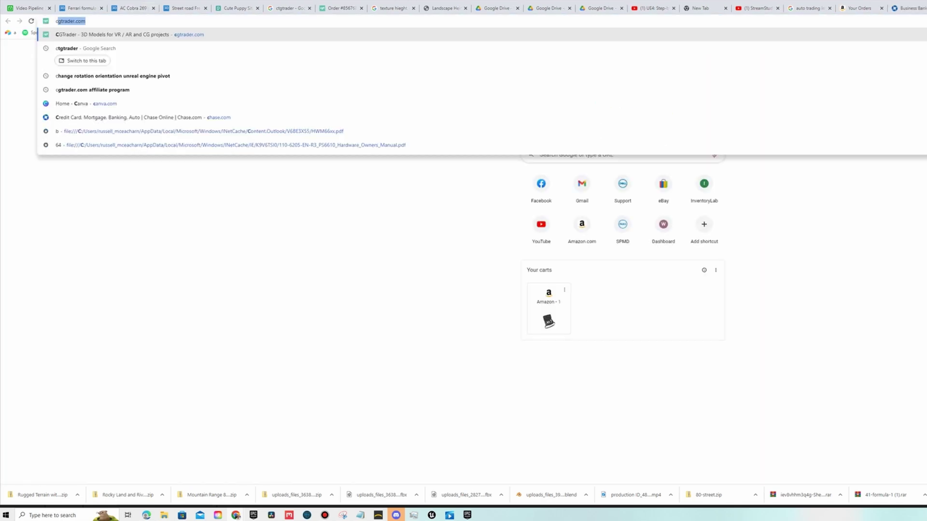
key(Return)
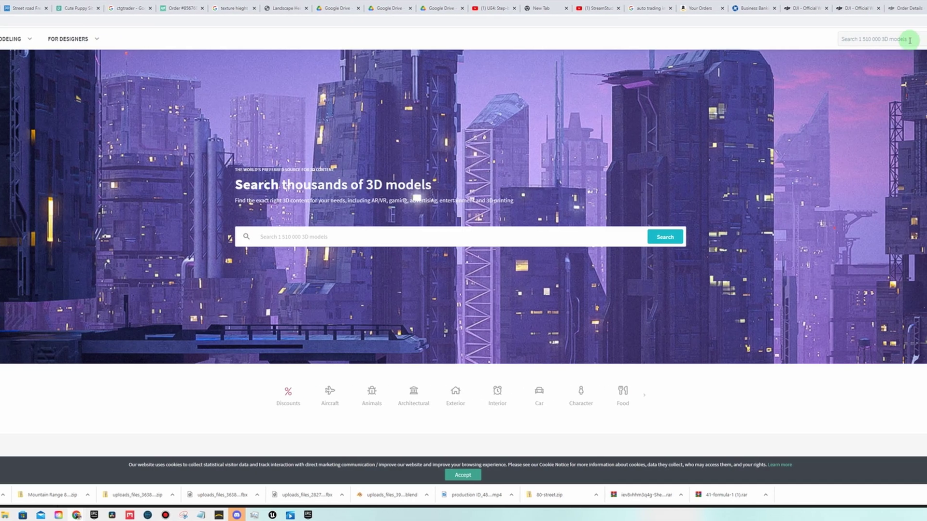
Search CGTrader for "car" models using the suggested search term.
click(910, 40)
text(car)
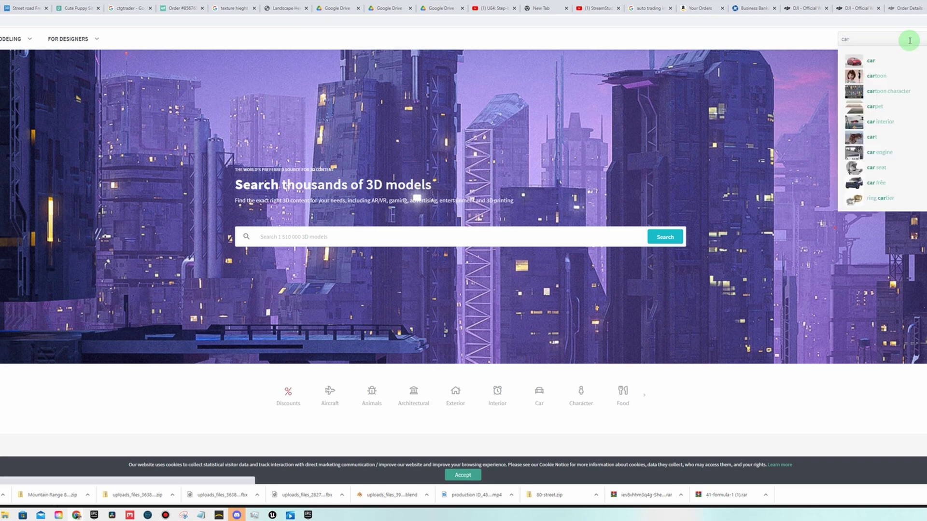
click(874, 60)
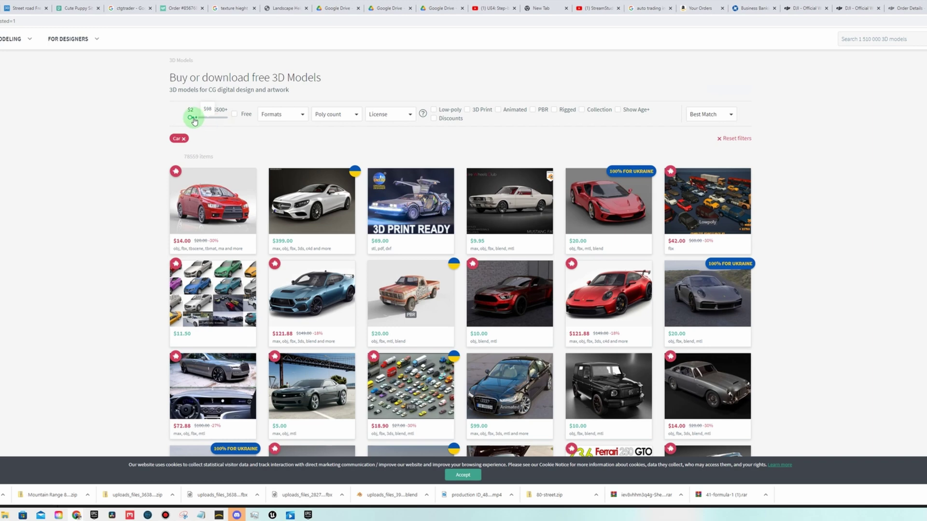
Filter the car models to a $2–10 price and Autodesk FBX format, and open the 1965 Ford Mustang Fastback.
drag(189, 121, 189, 120)
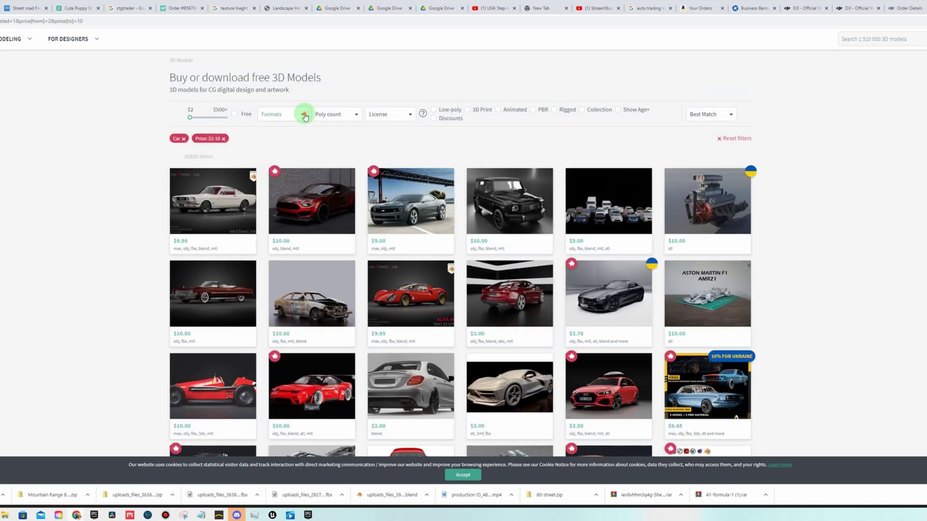
click(304, 115)
click(275, 130)
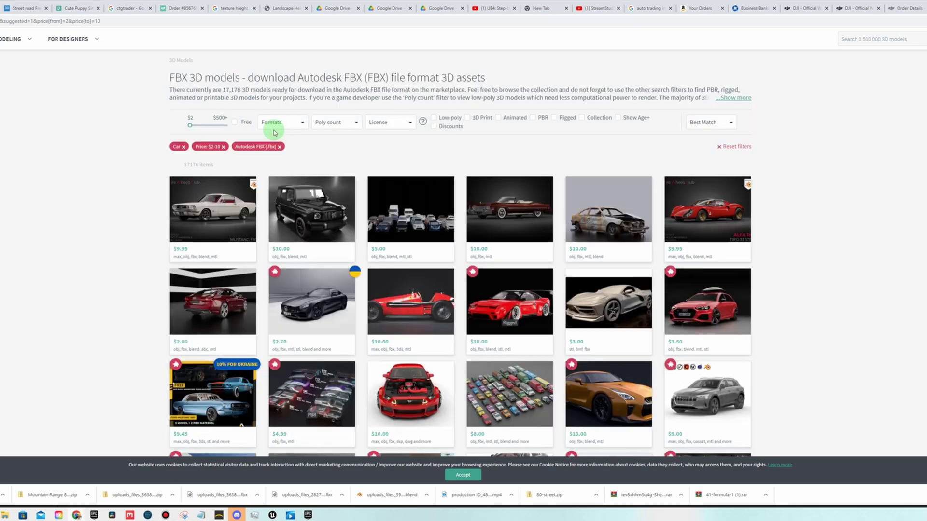
mouse_move(220, 210)
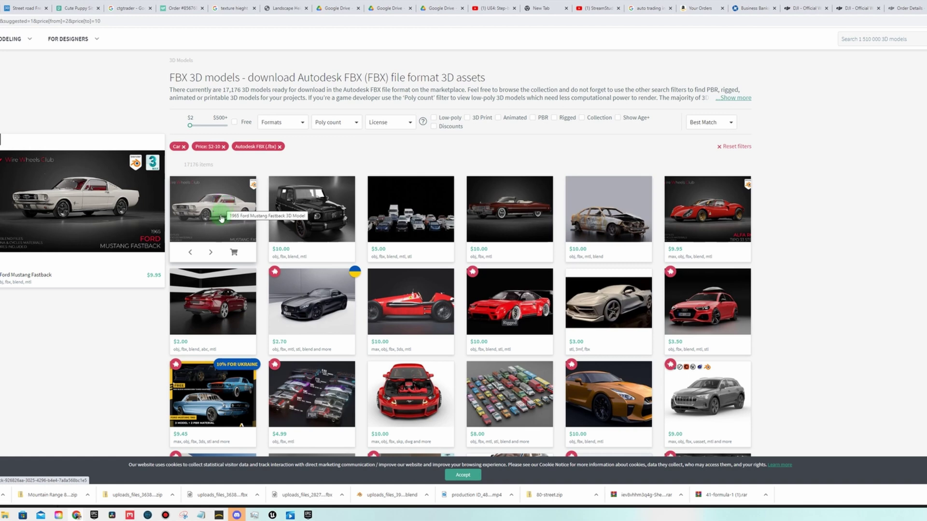
click(221, 219)
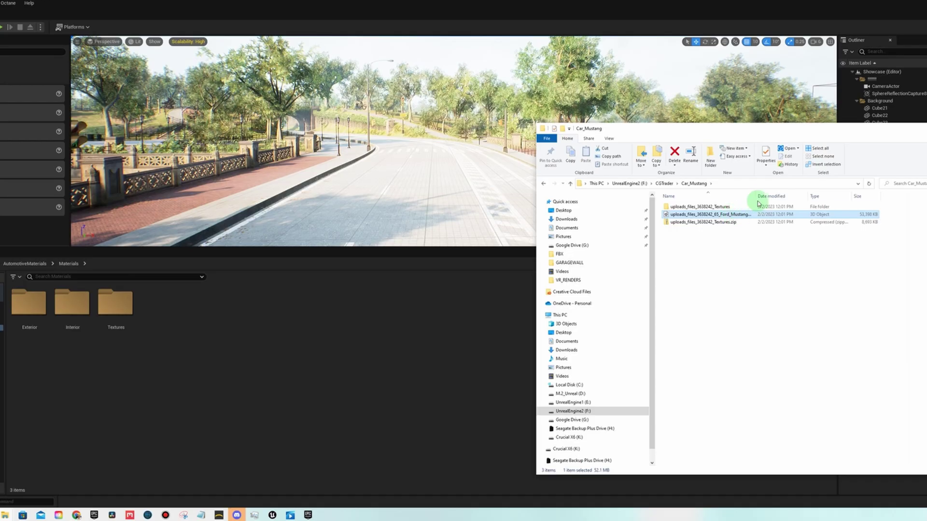
Create a Textures folder inside MustangCar and import the downloaded Mustang texture images into it.
click(727, 224)
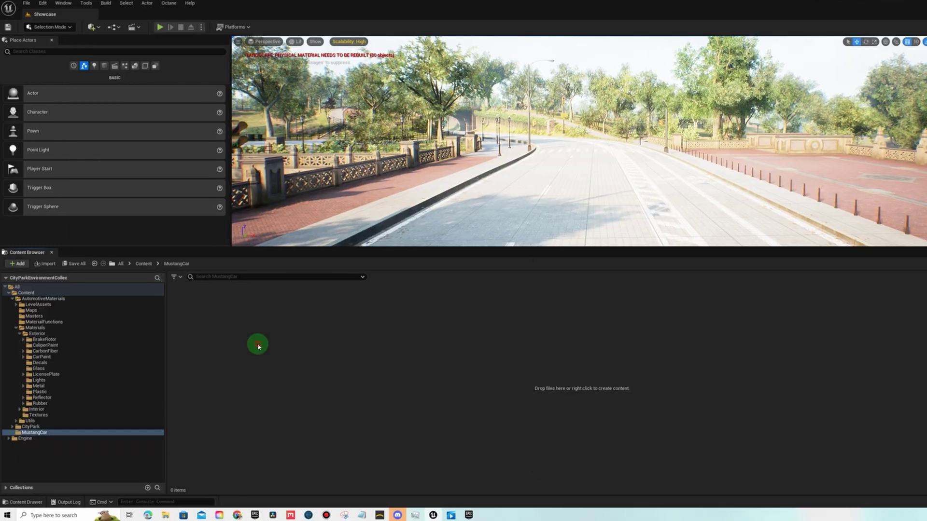
right_click(256, 343)
click(294, 116)
text(Textur)
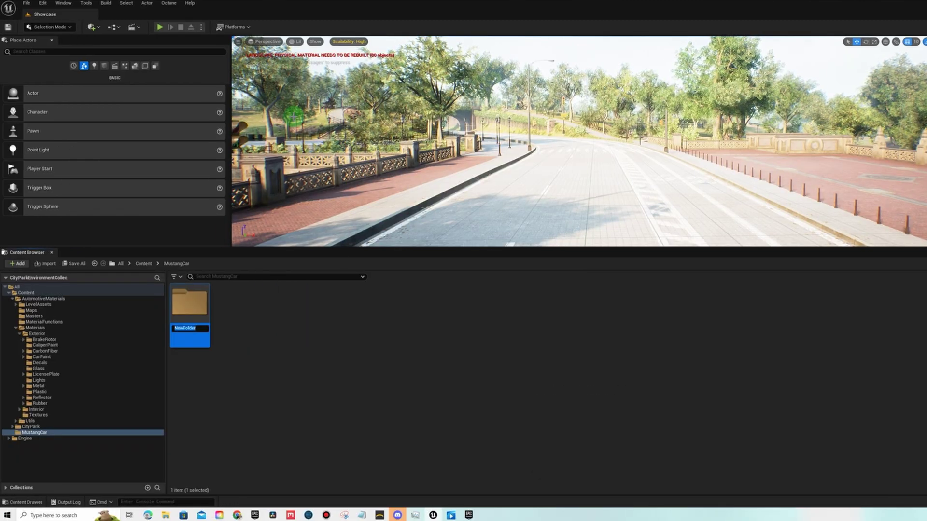
text(es)
key(Return)
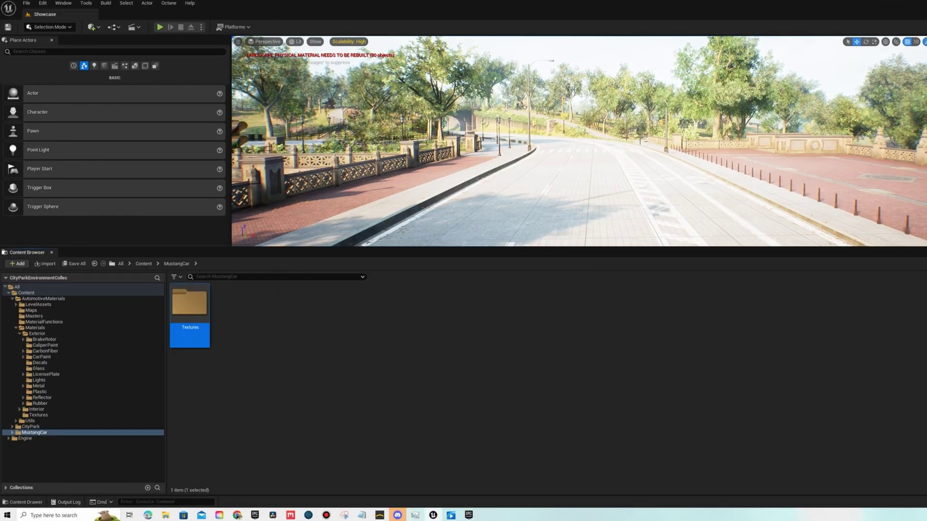
drag(926, 121, 918, 116)
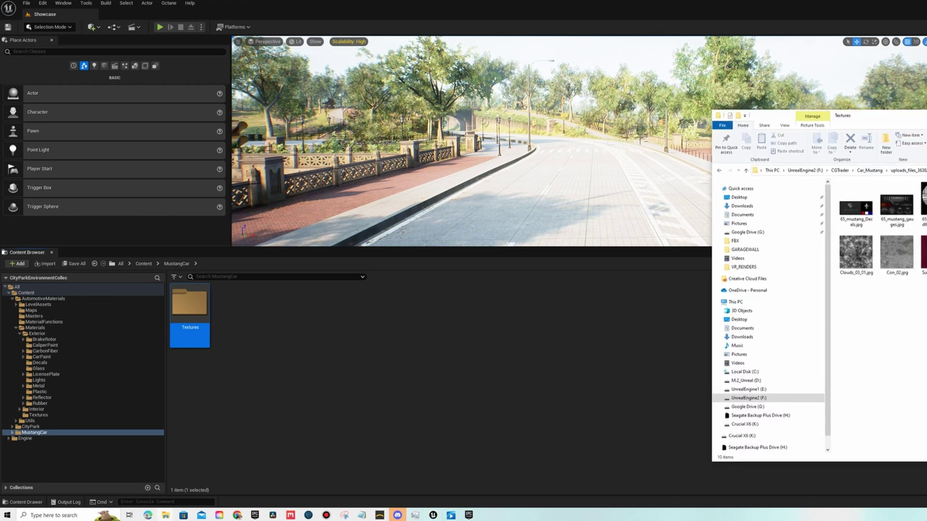
drag(926, 286, 296, 338)
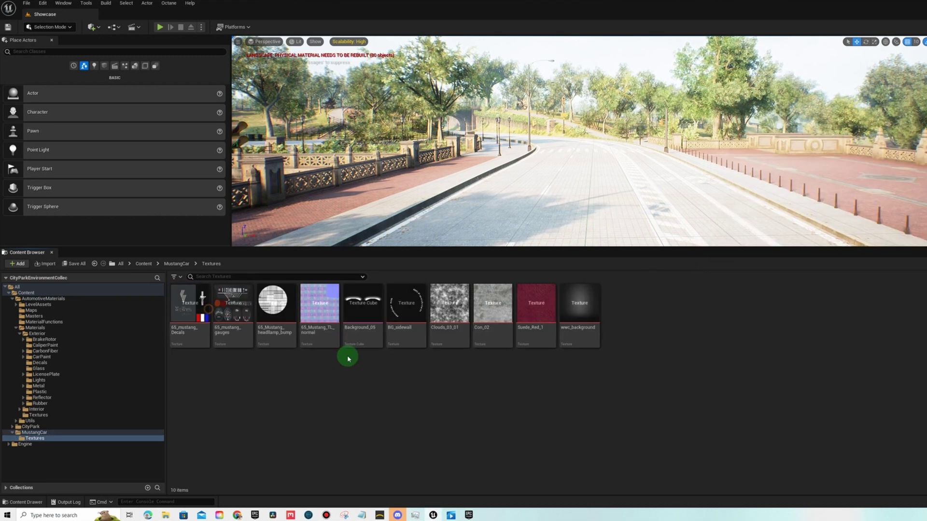
Import uploads_files_3638242_65_Ford_Mustang_fastback.fbx from the CGTrader Car_Mustang folder into the MustangCar content folder.
click(180, 266)
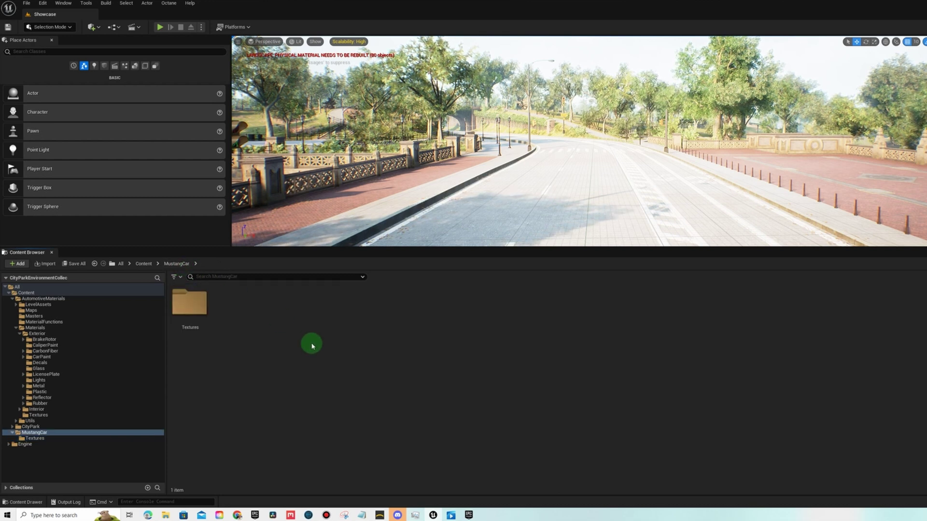
right_click(279, 320)
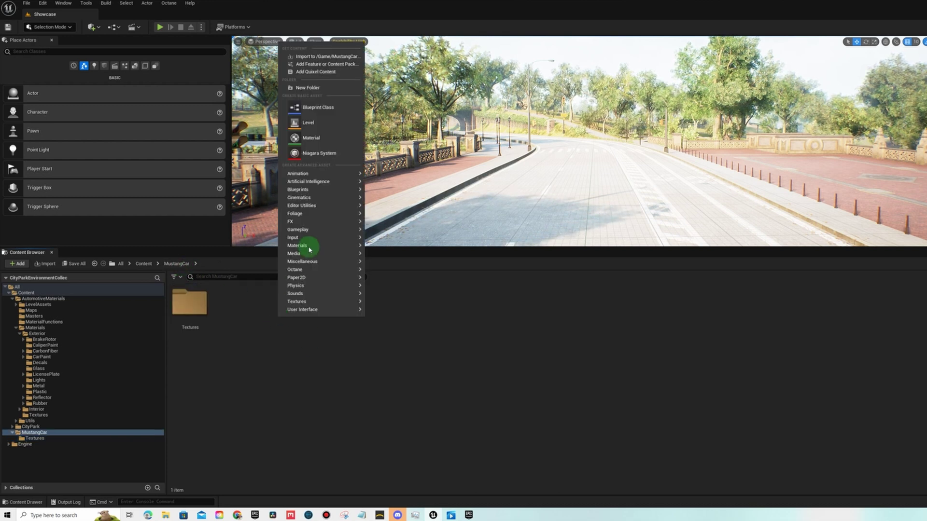
click(322, 56)
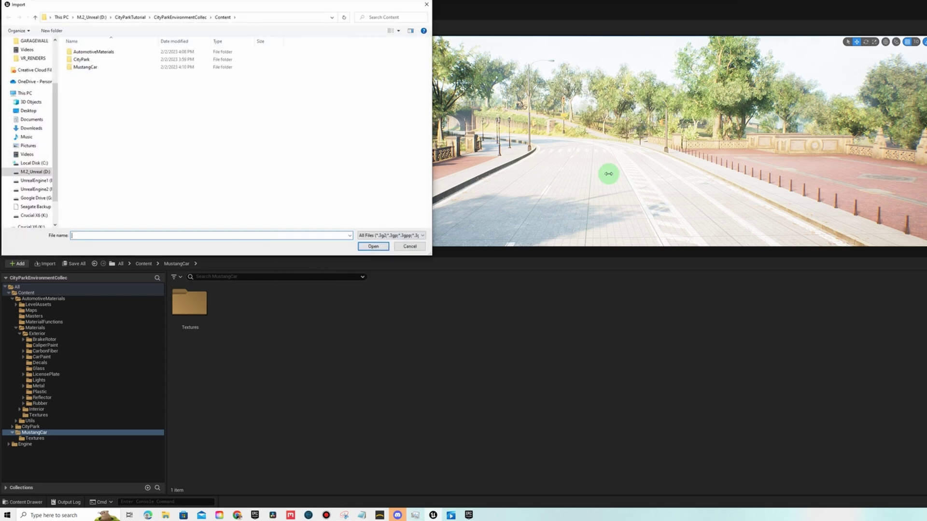
click(282, 22)
text(F:\CGTrader\Car_Mustang)
key(Return)
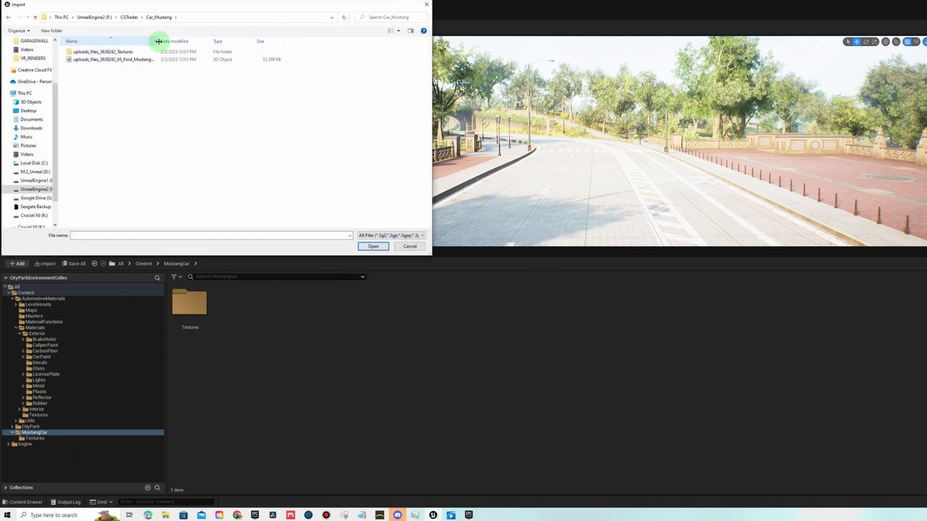
drag(158, 41, 203, 42)
double_click(163, 59)
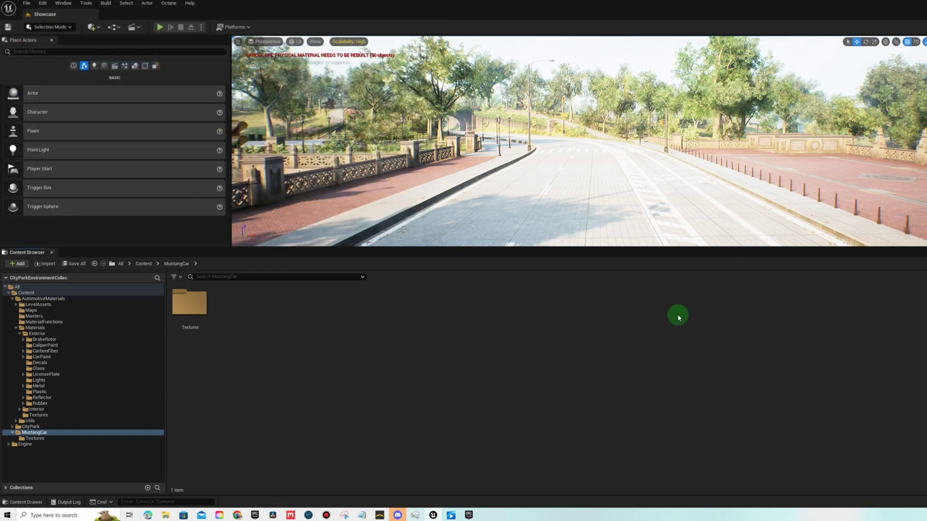
click(606, 395)
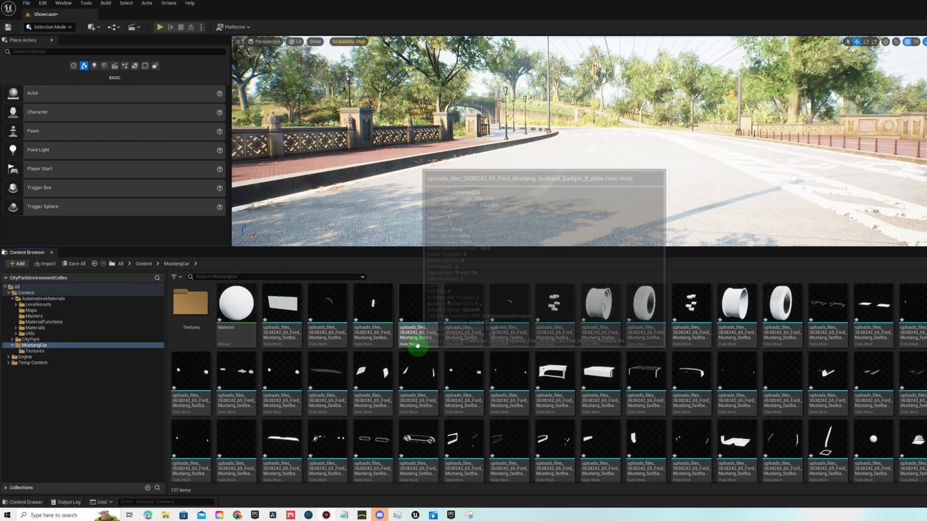
Look through the imported Mustang static meshes, the Textures folder and the imported material inside the MustangCar folder.
drag(328, 308, 615, 430)
scroll(618, 420, down, 9)
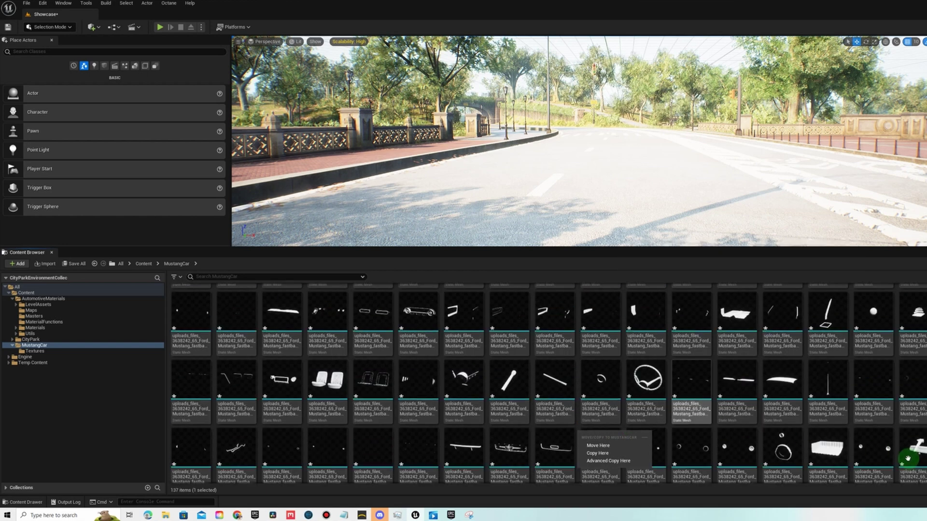
scroll(909, 458, down, 10)
shift+click(658, 437)
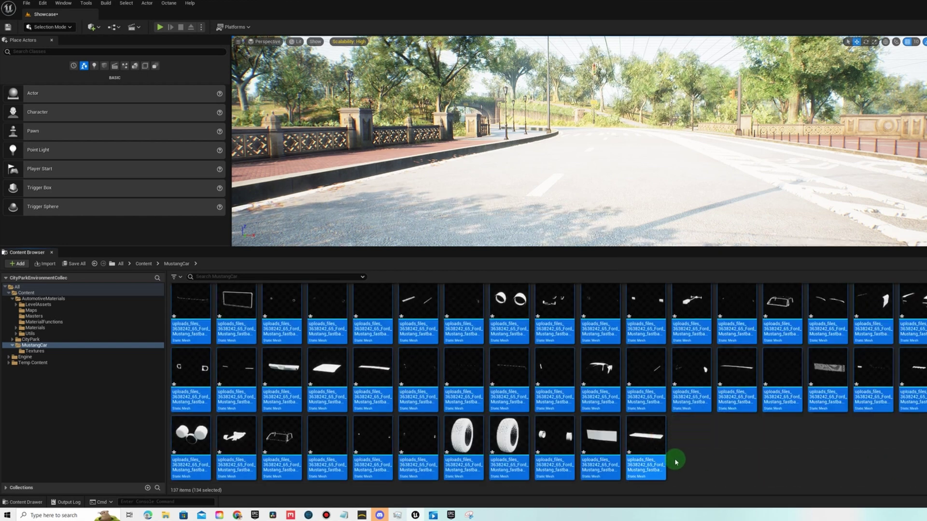
scroll(676, 462, up, 5)
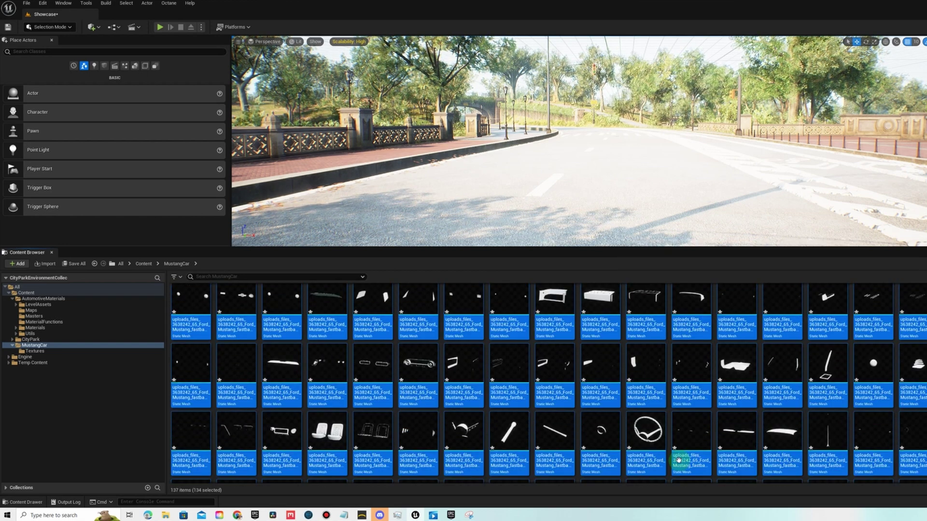
scroll(679, 460, up, 1)
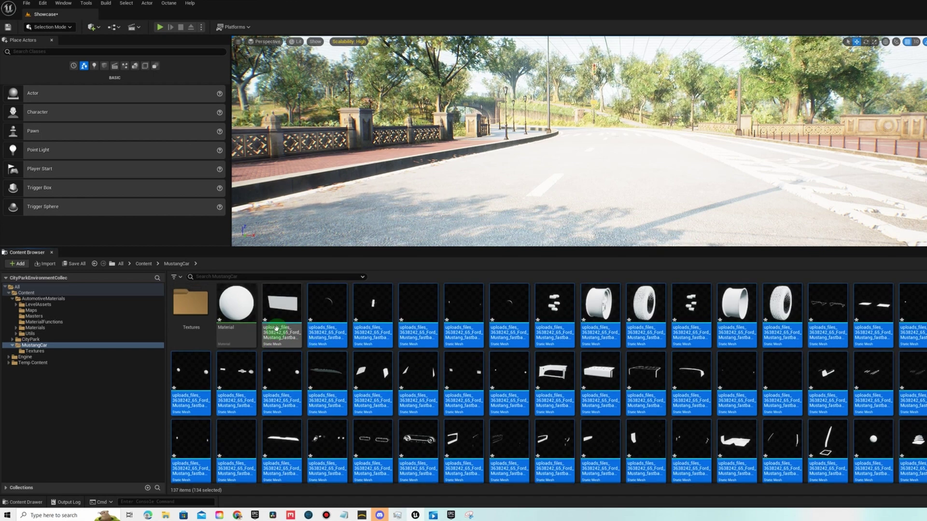
double_click(178, 318)
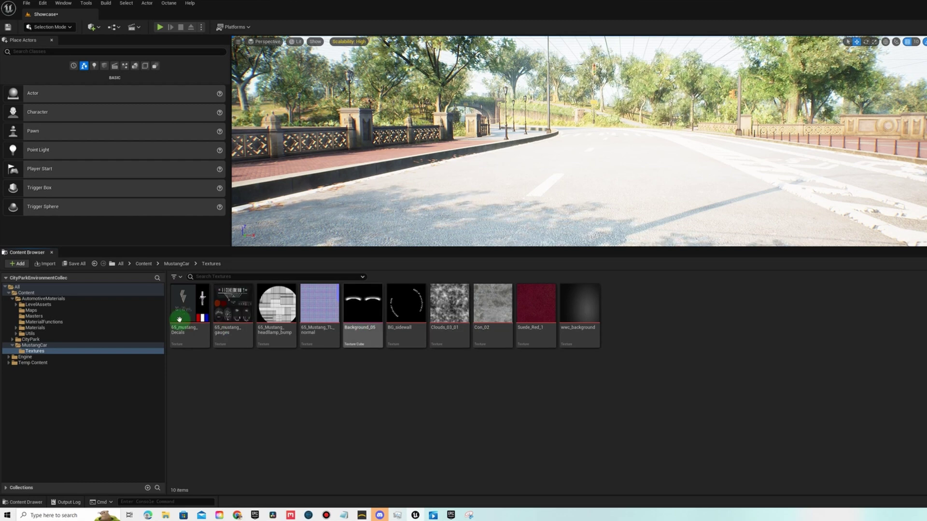
click(177, 264)
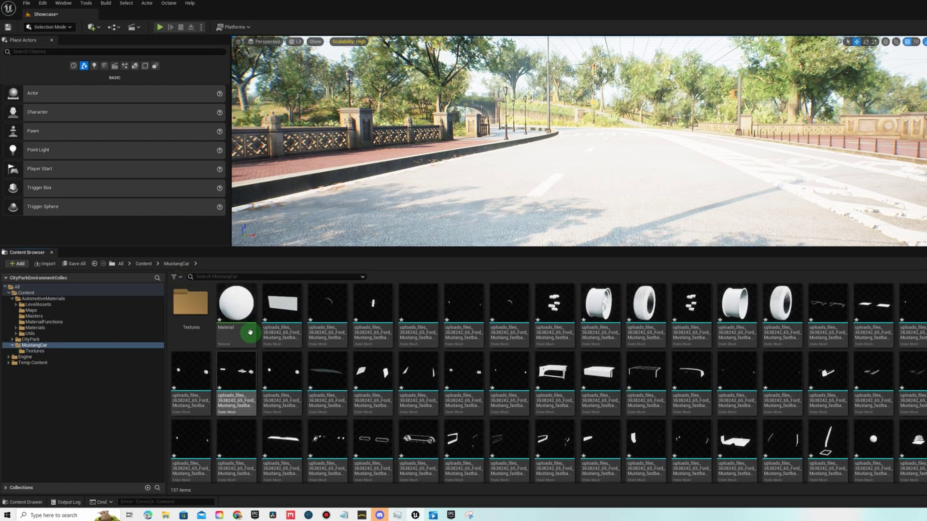
double_click(250, 332)
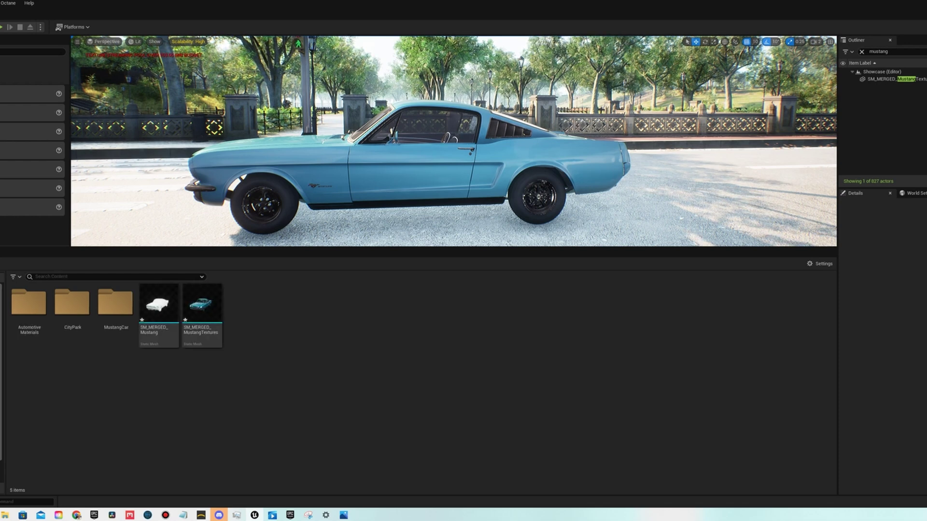
Create a Dronie folder in the project's Content folder and open it.
click(105, 400)
right_click(106, 402)
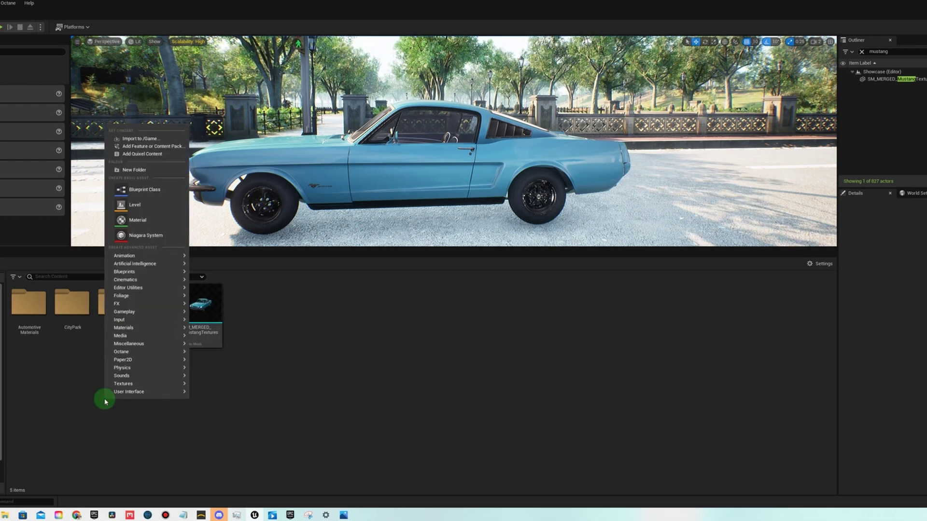
click(145, 170)
text(Dronie)
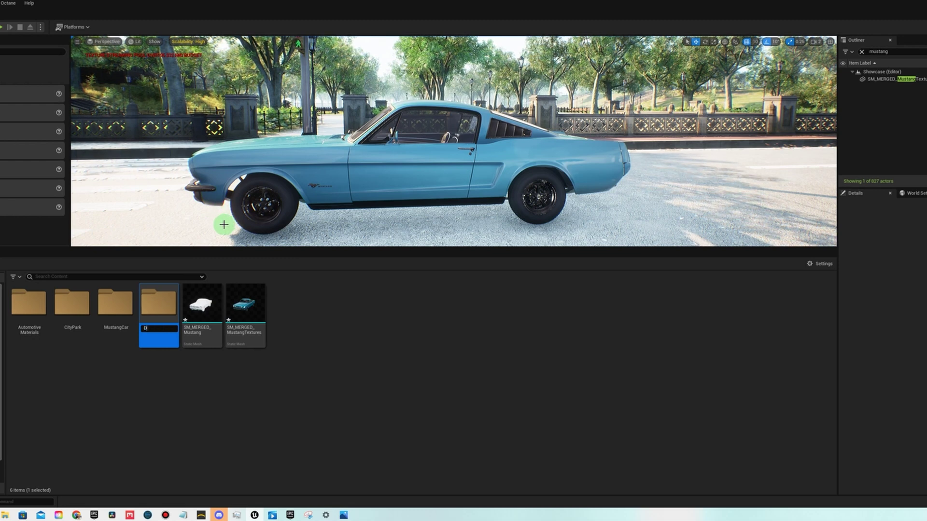
key(Return)
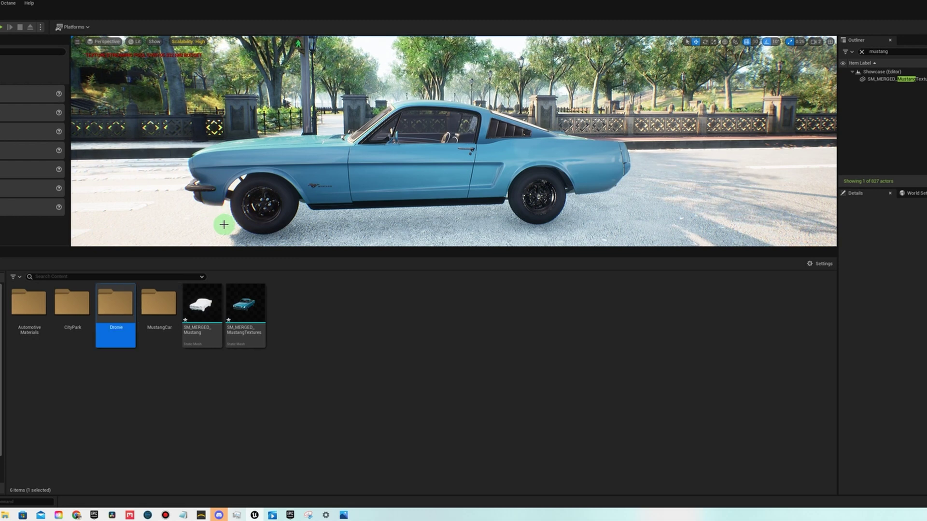
double_click(120, 311)
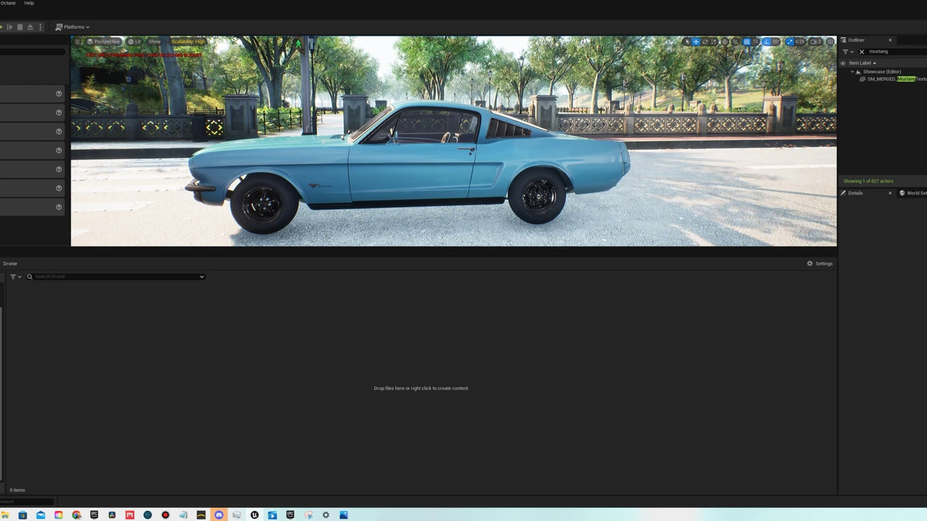
Switch to File Explorer and check the Space Drone folder's FBX files and its "textures for Unreal Engine 4k" subfolder.
drag(926, 193, 563, 167)
click(651, 159)
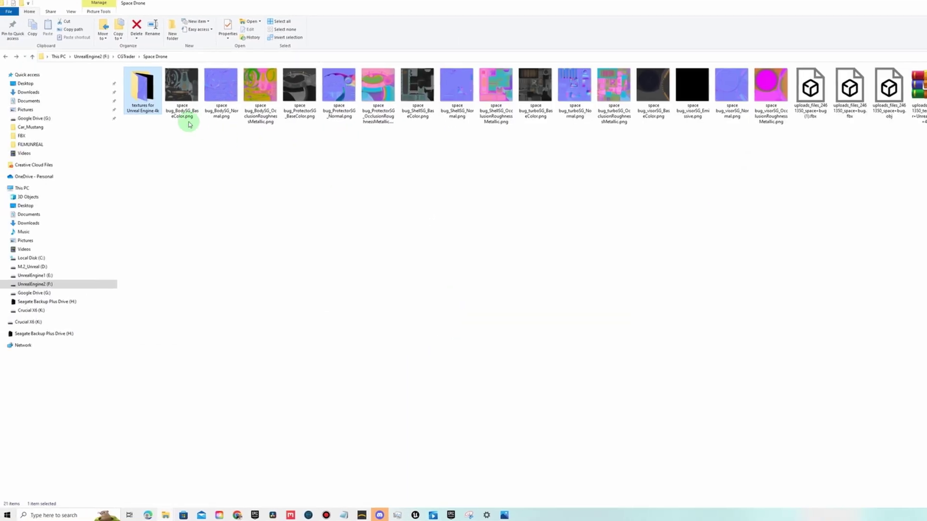
double_click(143, 94)
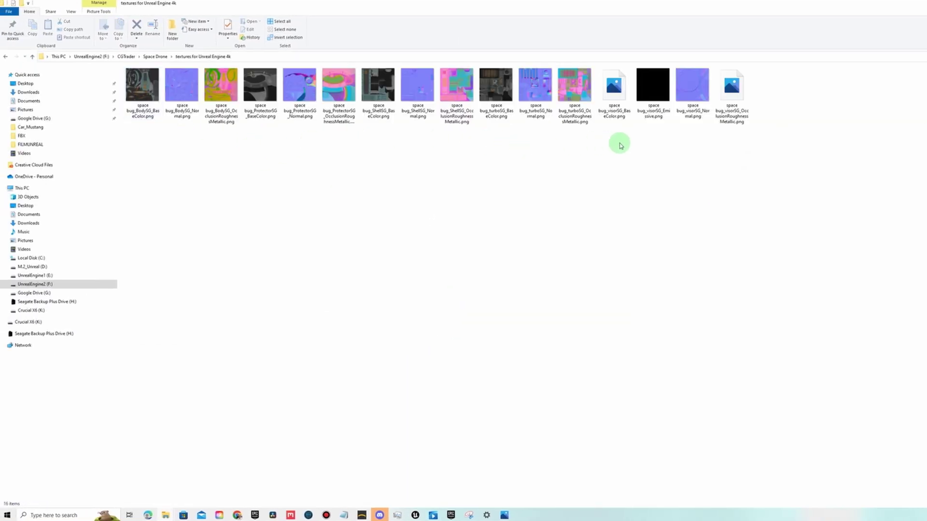
drag(635, 146, 157, 65)
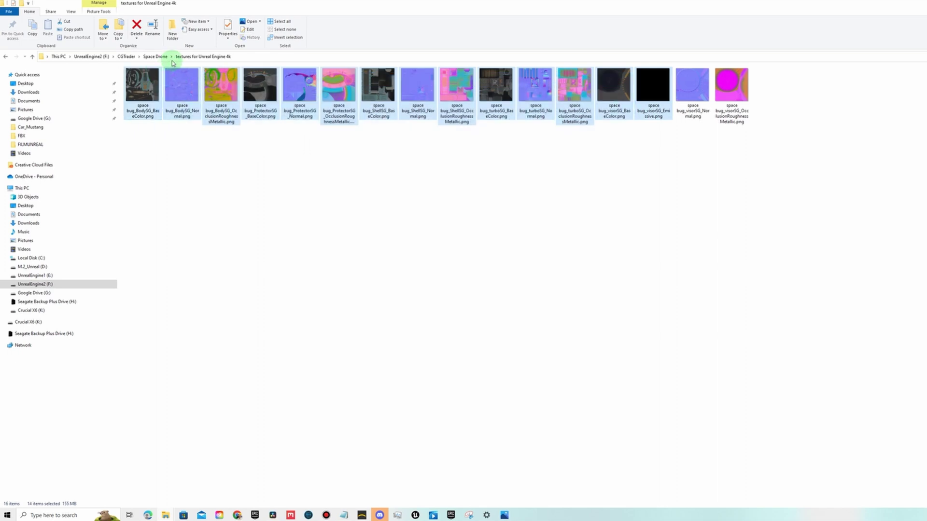
click(157, 57)
click(811, 89)
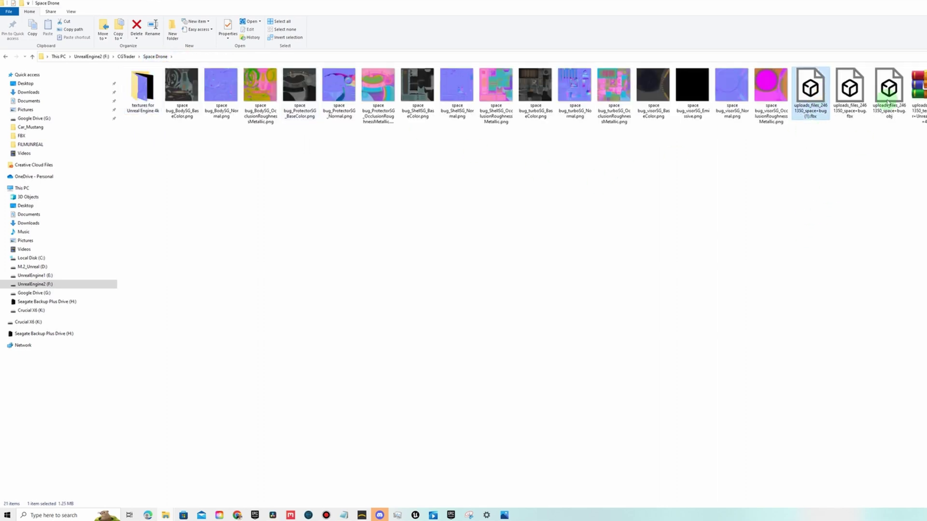
Import the "textures for Unreal Engine 4k" folder into the Dronie content folder and check its textures.
drag(576, 2, 576, 155)
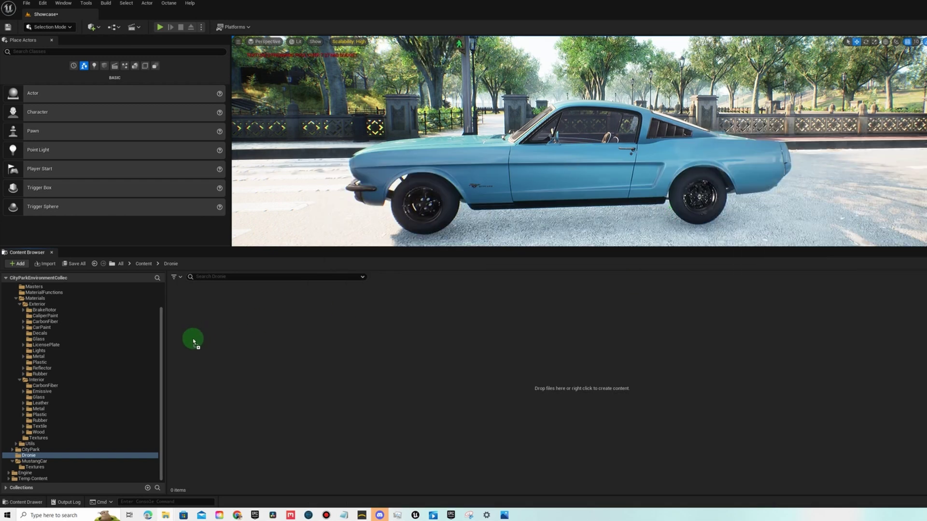
right_click(244, 339)
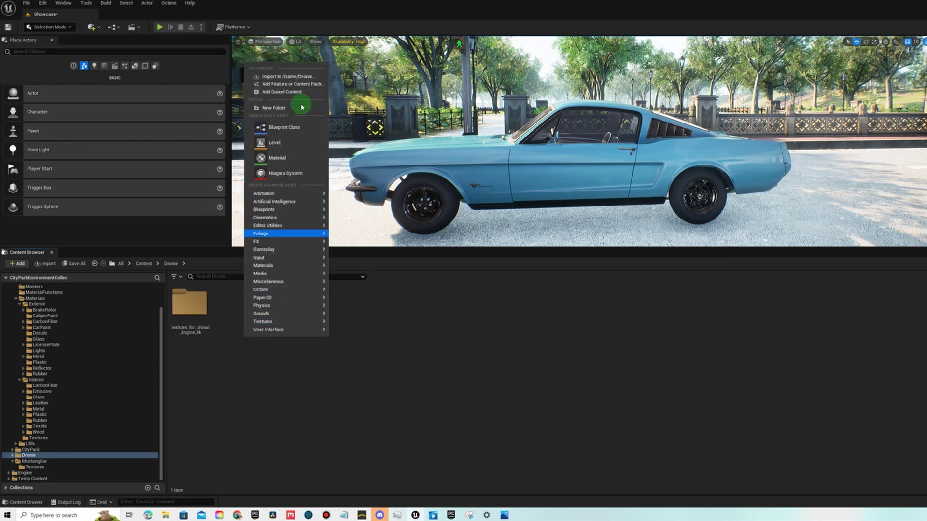
click(289, 77)
click(291, 403)
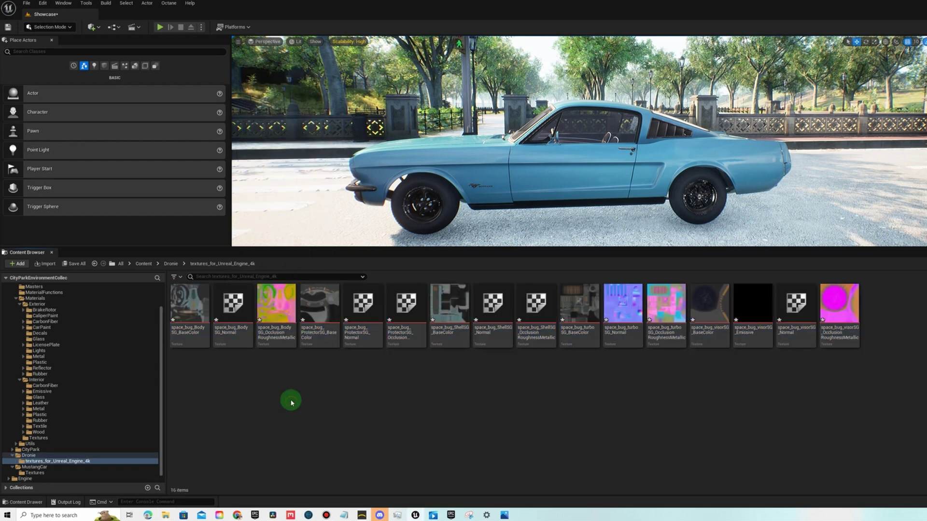
Import the space+bug (1) FBX from F:\CGTrader\Space Drone into the Dronie folder as static meshes, creating new materials.
right_click(280, 371)
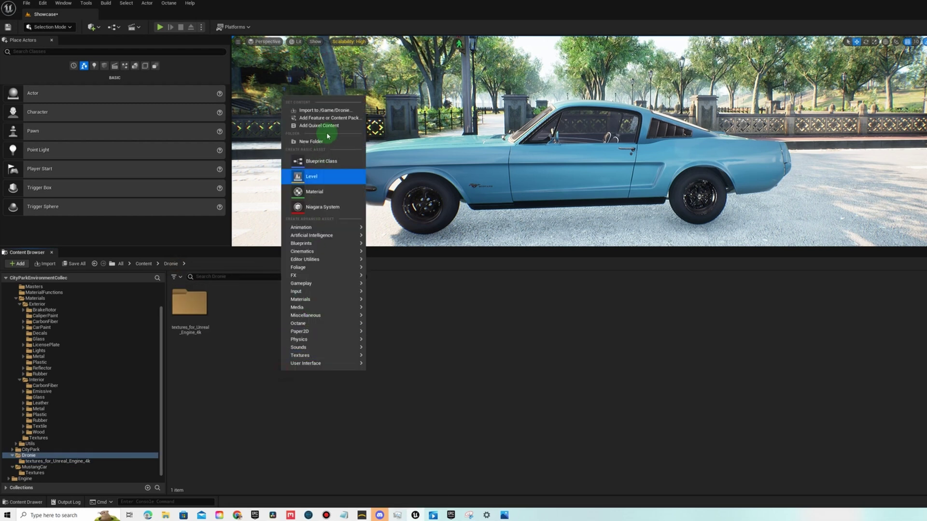
click(327, 112)
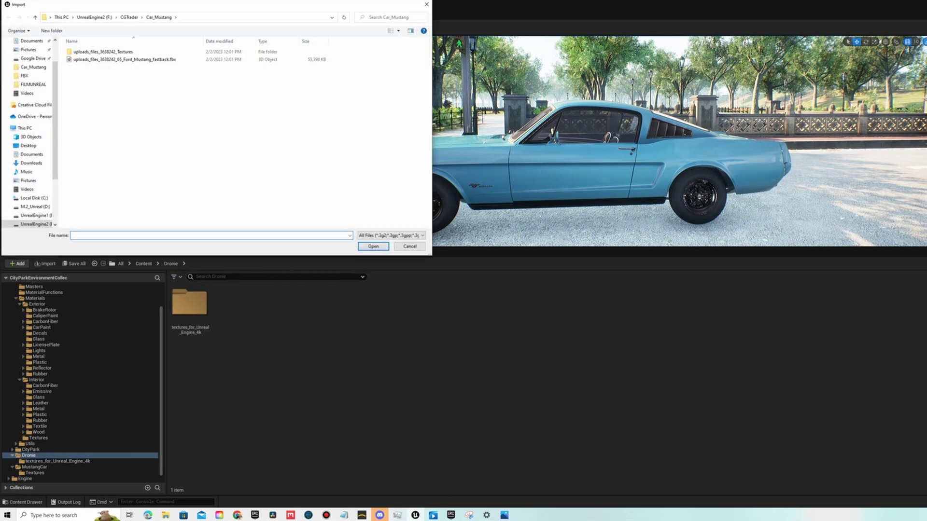
click(193, 18)
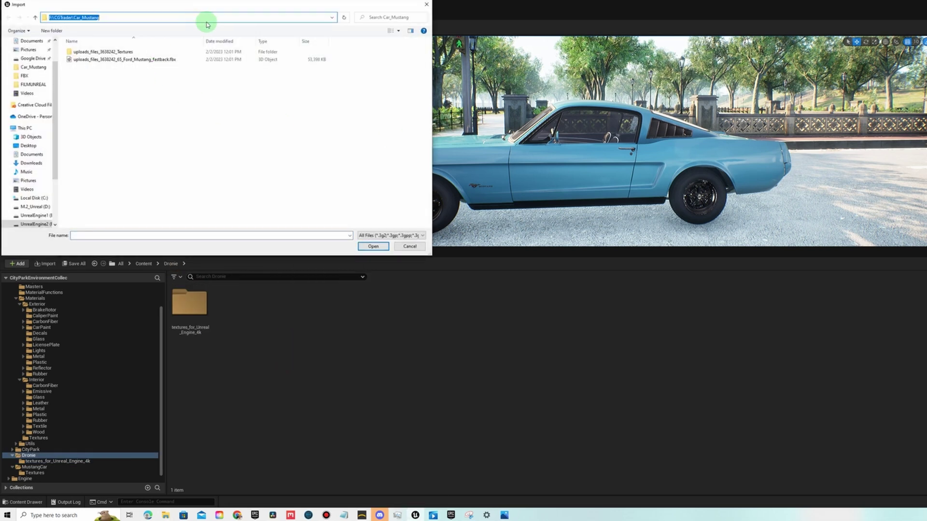
text(F:\CGTrader\Space Drone)
key(Return)
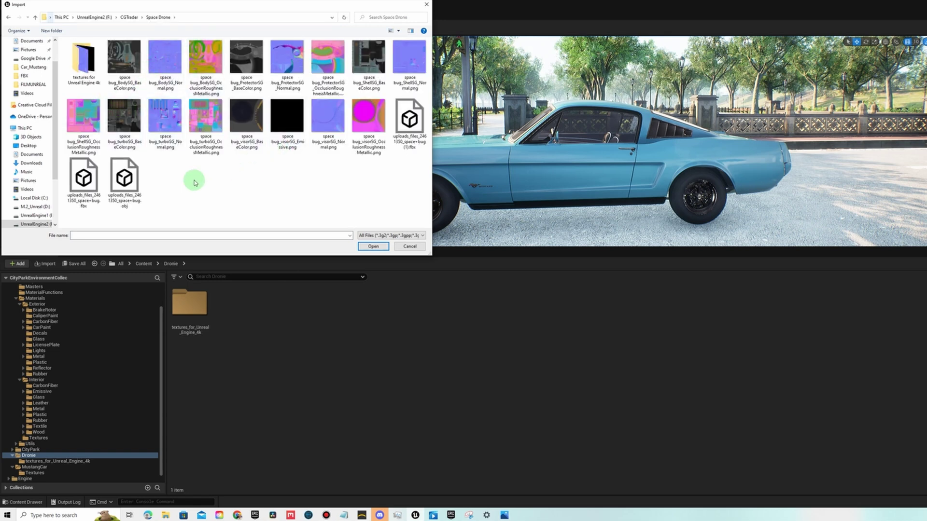
click(414, 129)
double_click(414, 129)
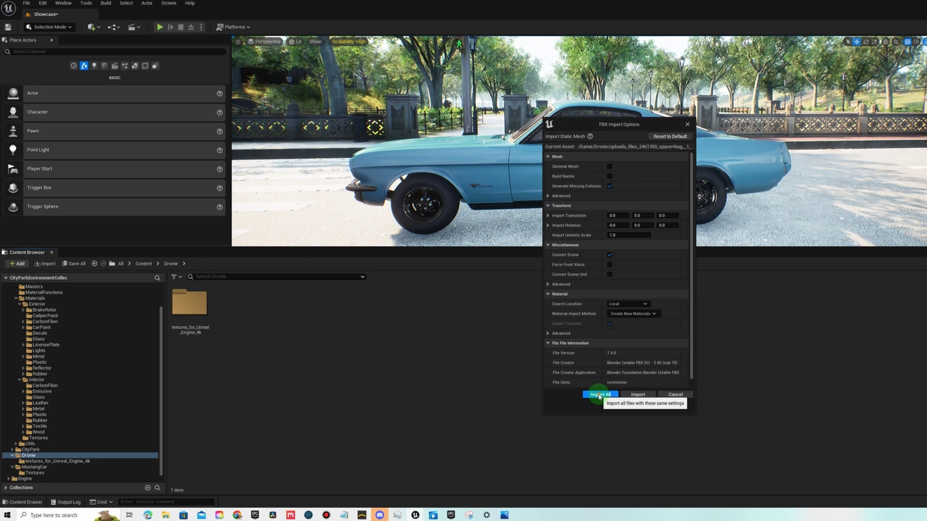
click(600, 395)
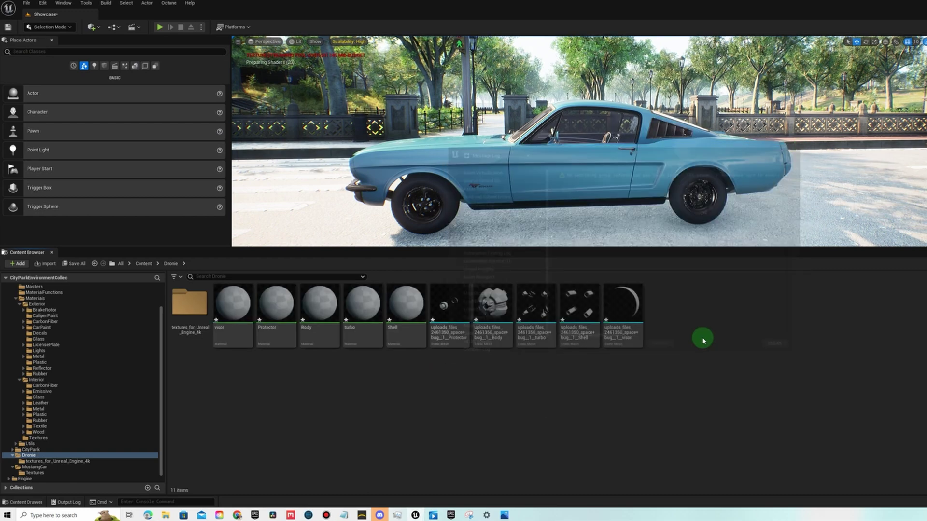
Examine the imported drone meshes and materials and the Body, Protector and visor maps in the textures_for_Unreal_Engine_4k folder.
click(454, 338)
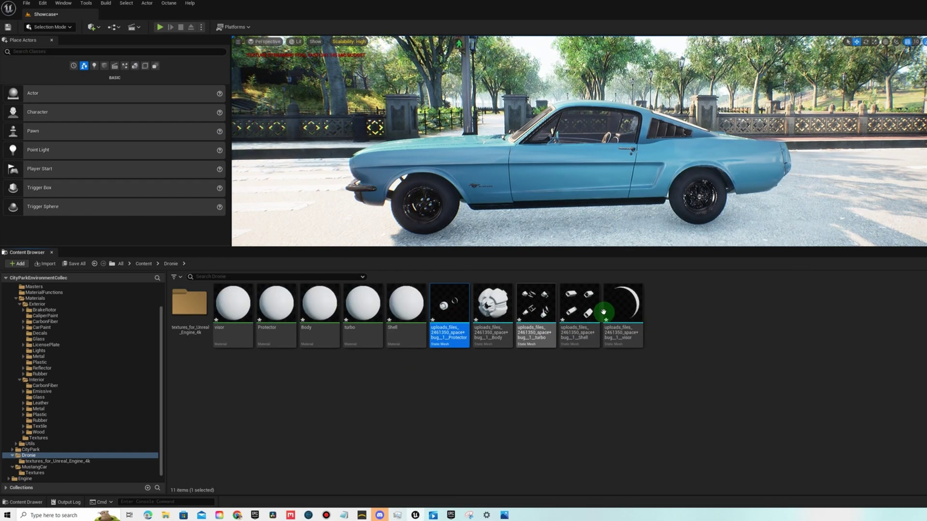
shift+click(622, 314)
click(406, 314)
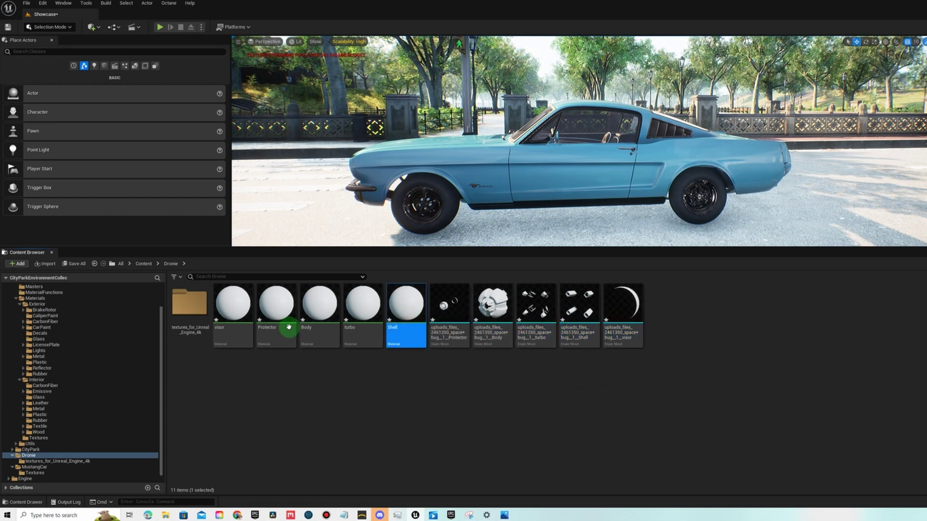
click(249, 306)
double_click(189, 333)
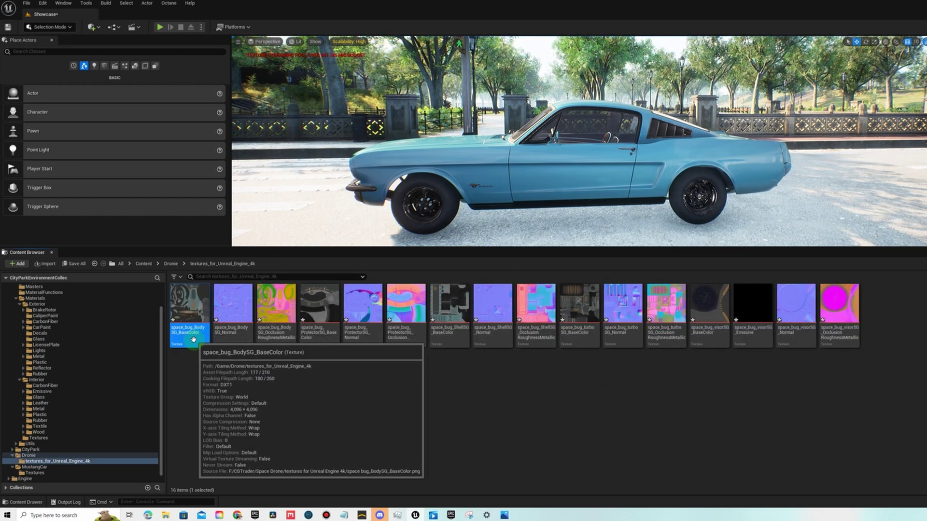
click(238, 333)
click(278, 333)
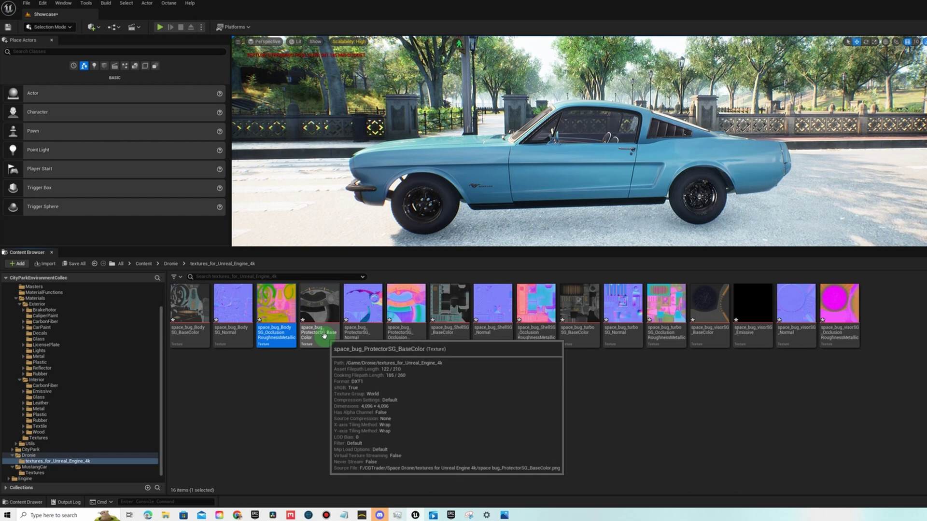
click(363, 333)
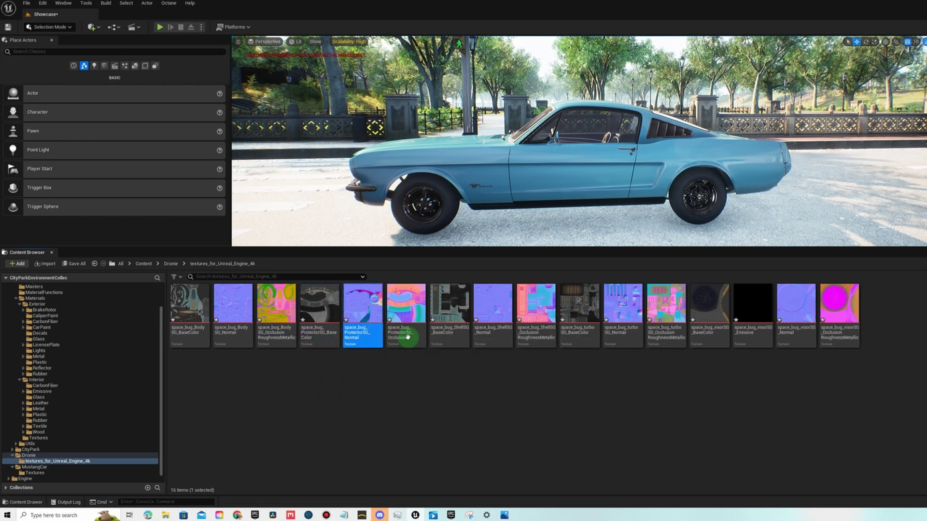
click(404, 334)
click(839, 333)
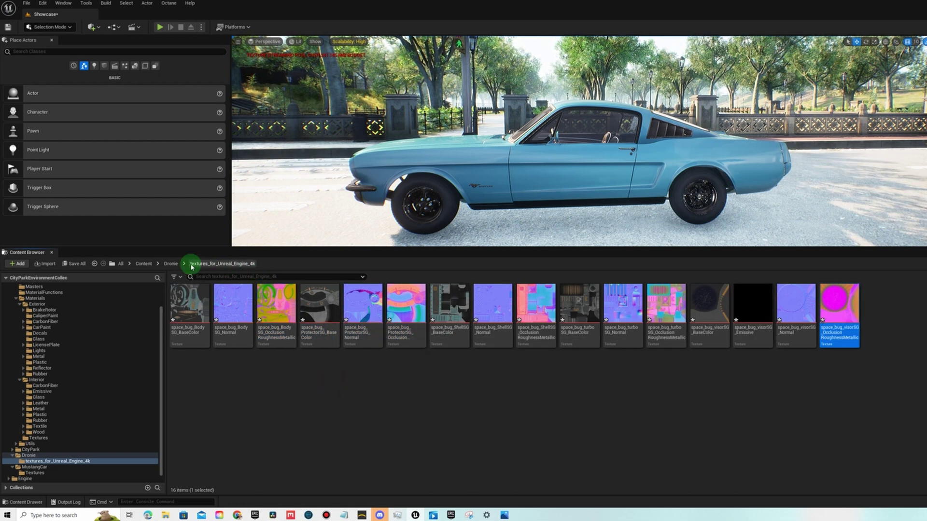
Open the Body material and add the BodySG BaseColor, Normal and OcclusionRoughnessMetallic textures to its graph.
click(191, 334)
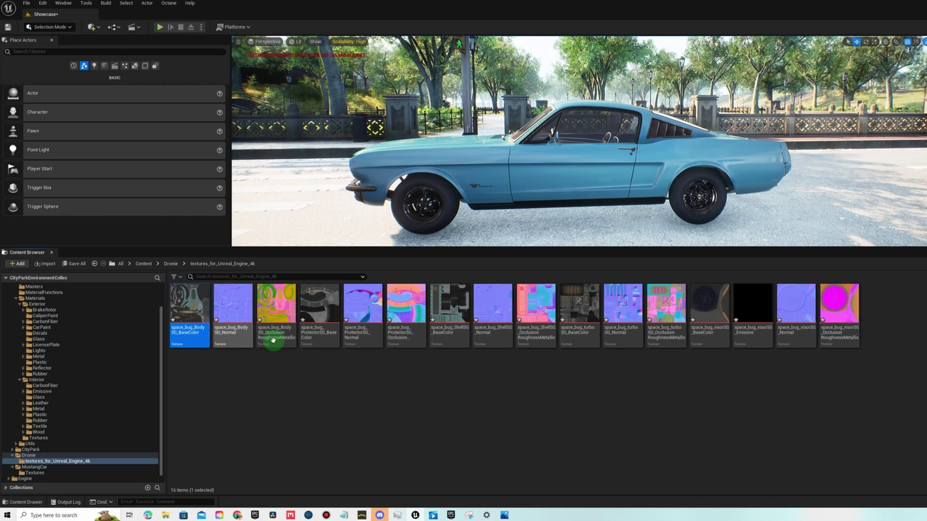
shift+click(270, 335)
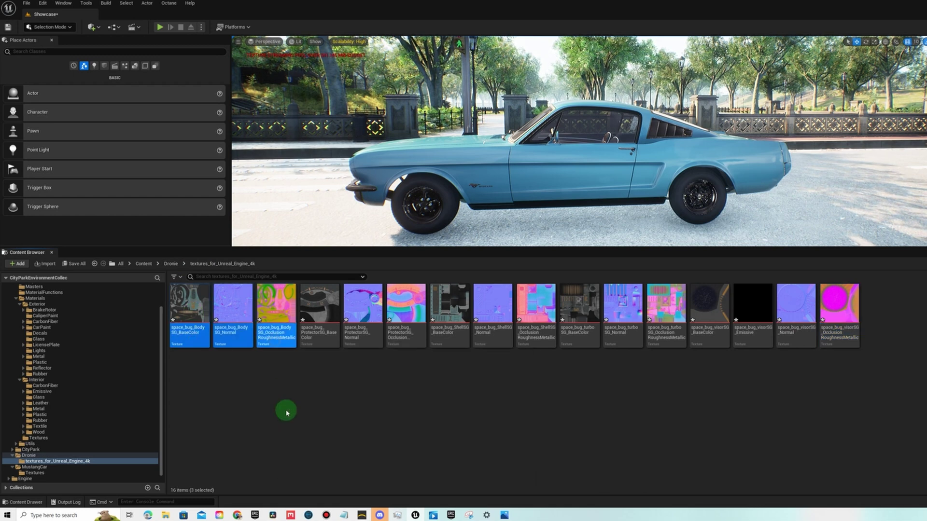
click(171, 264)
click(231, 312)
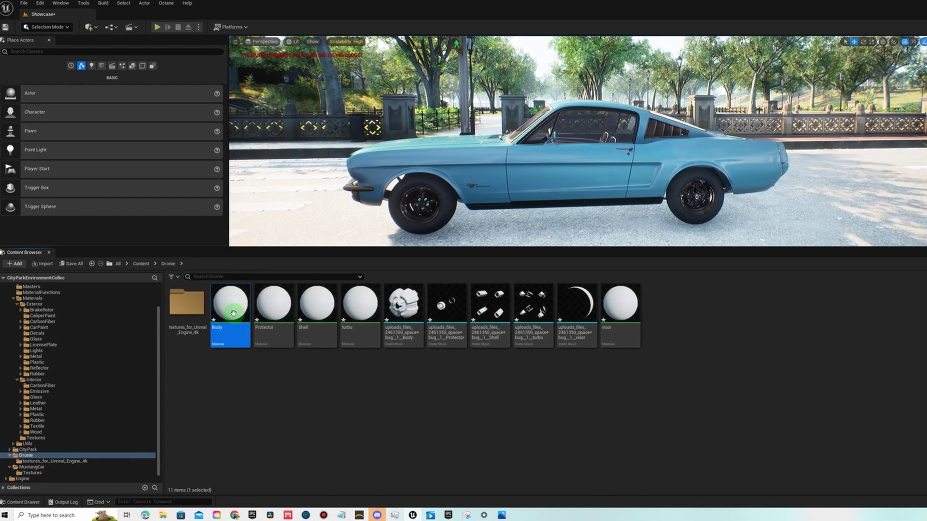
double_click(231, 311)
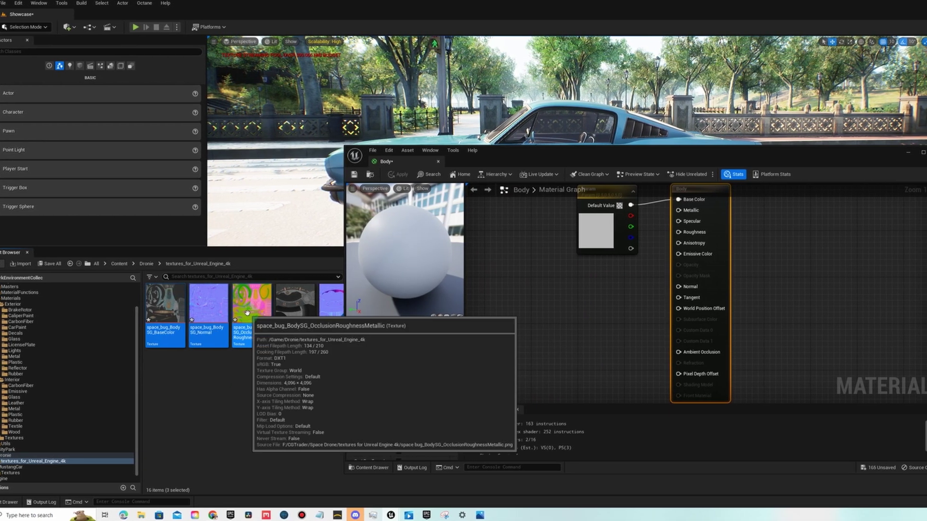
drag(247, 313, 511, 224)
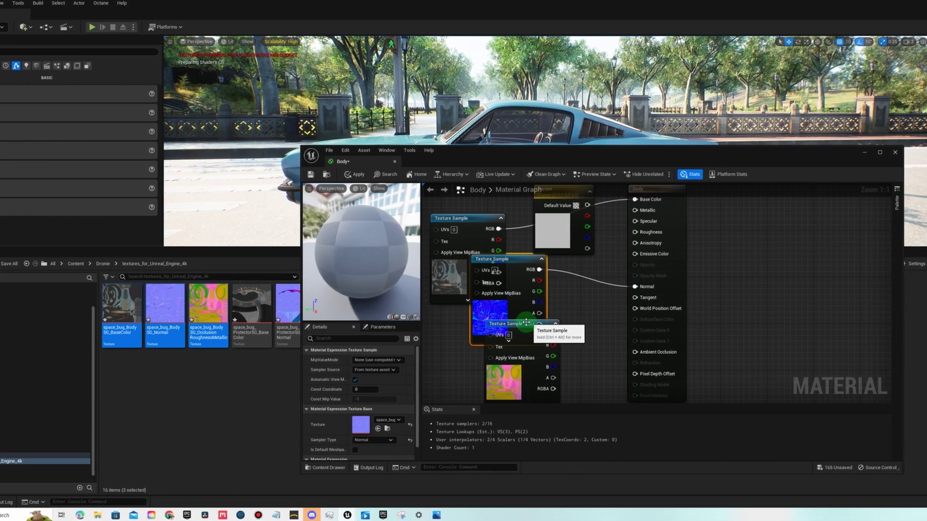
Connect the OcclusionRoughnessMetallic texture's RGB output to Ambient Occlusion, Roughness and Metallic, and save and close the Body material.
right_drag(557, 349, 554, 286)
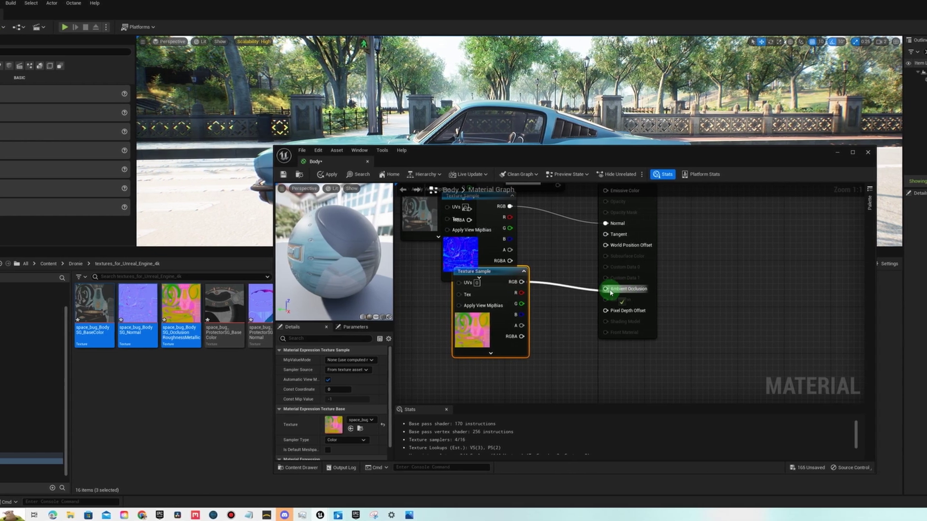
drag(607, 291, 604, 289)
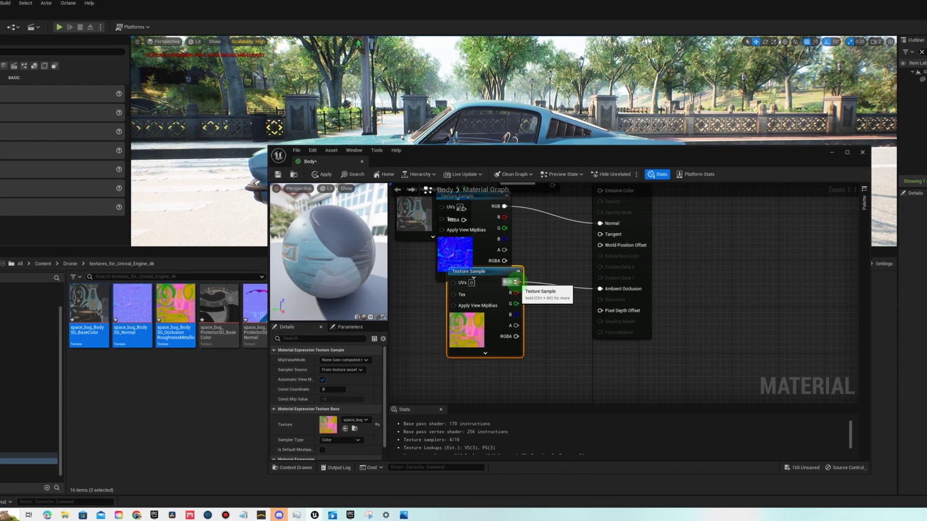
drag(564, 198, 555, 272)
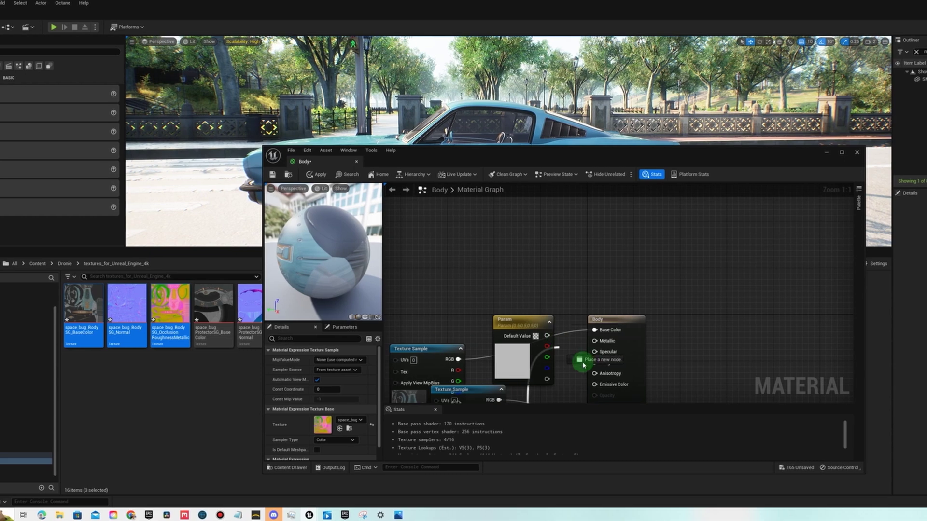
scroll(563, 383, down, 2)
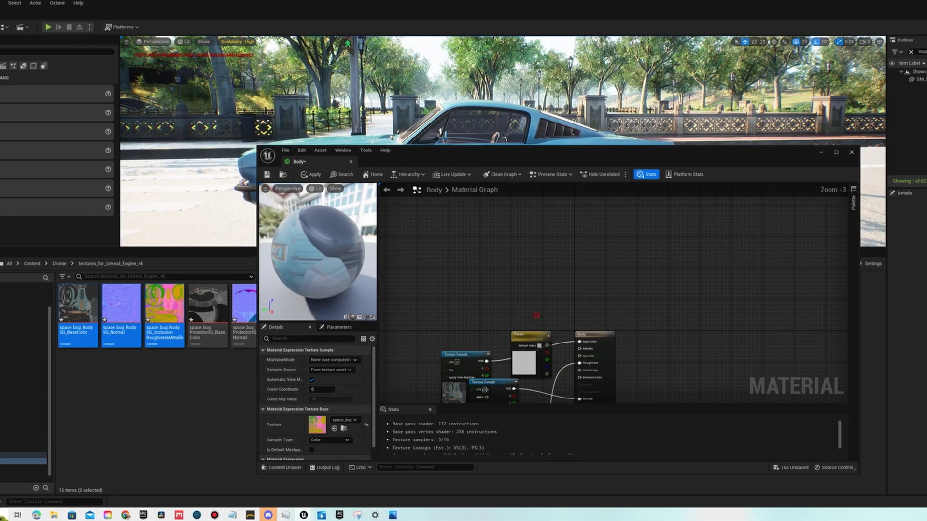
right_drag(562, 383, 540, 288)
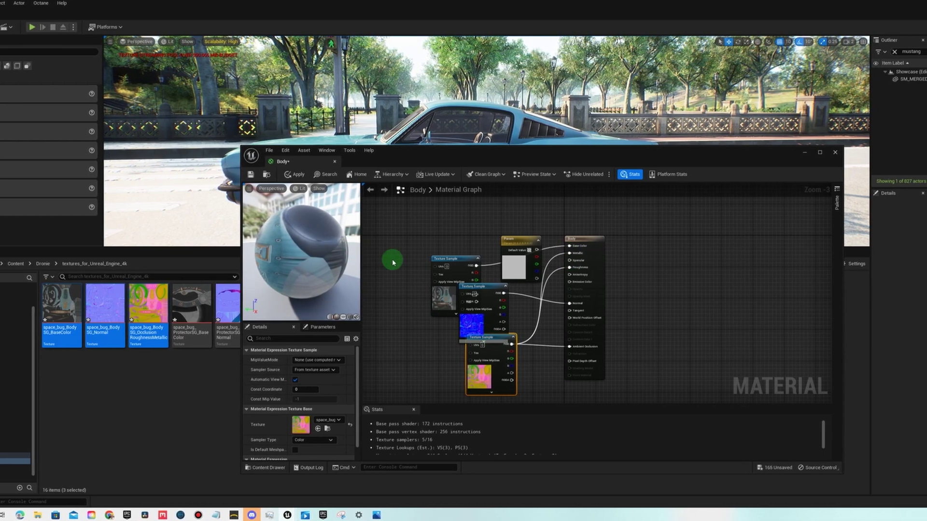
click(247, 174)
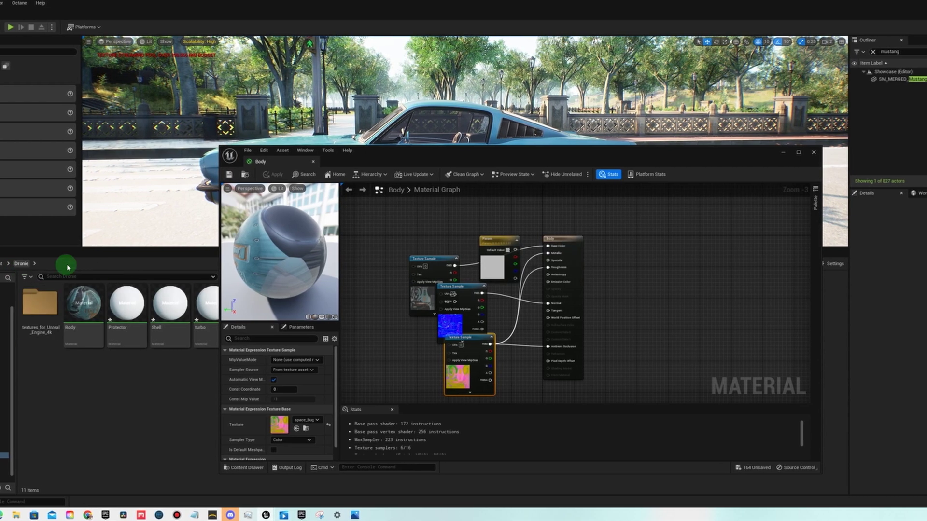
click(74, 329)
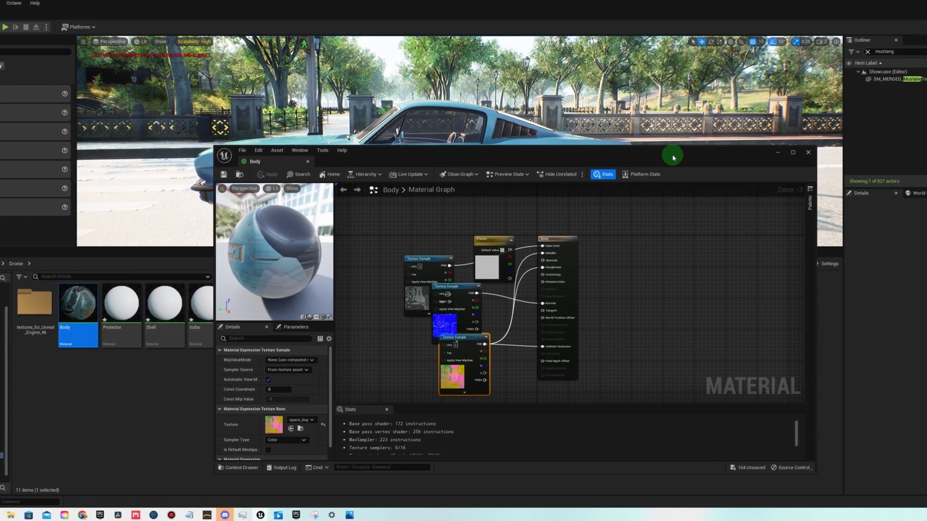
click(813, 152)
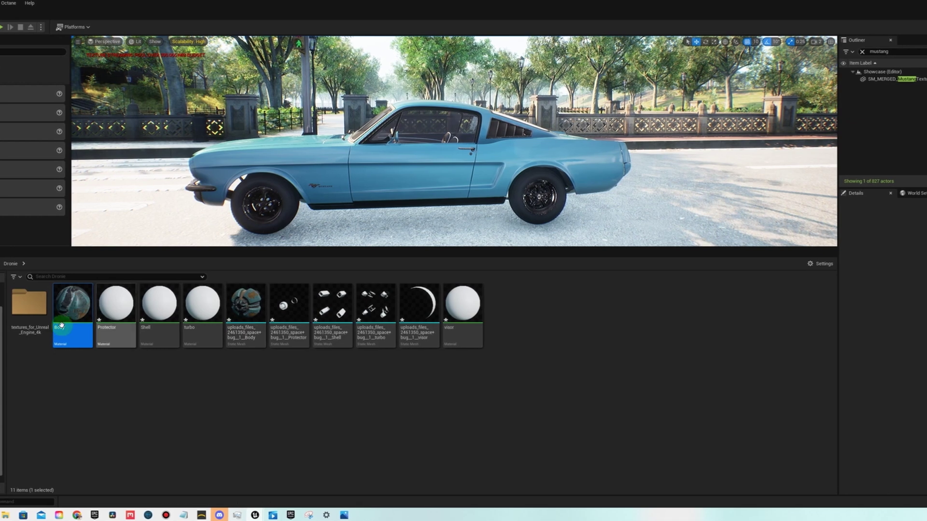
Place the textured drone Body static mesh in the level beside the Mustang.
click(234, 310)
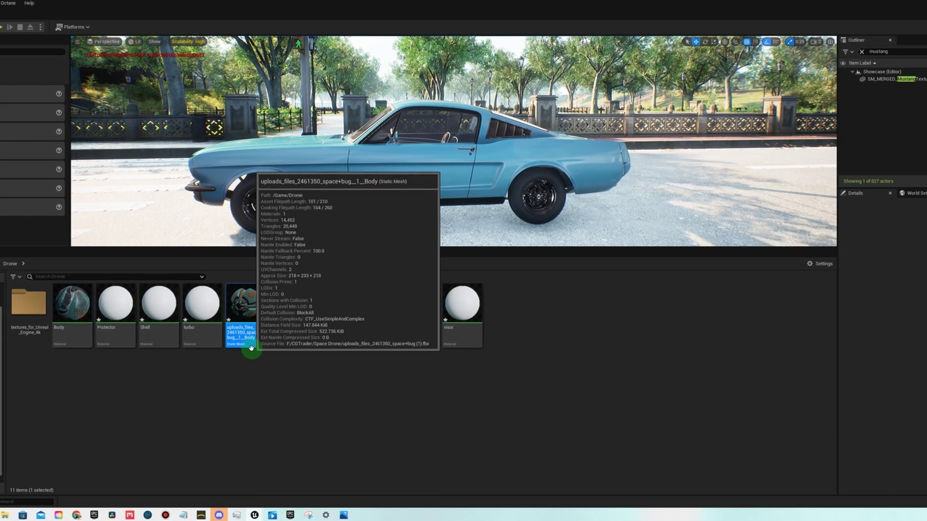
click(249, 319)
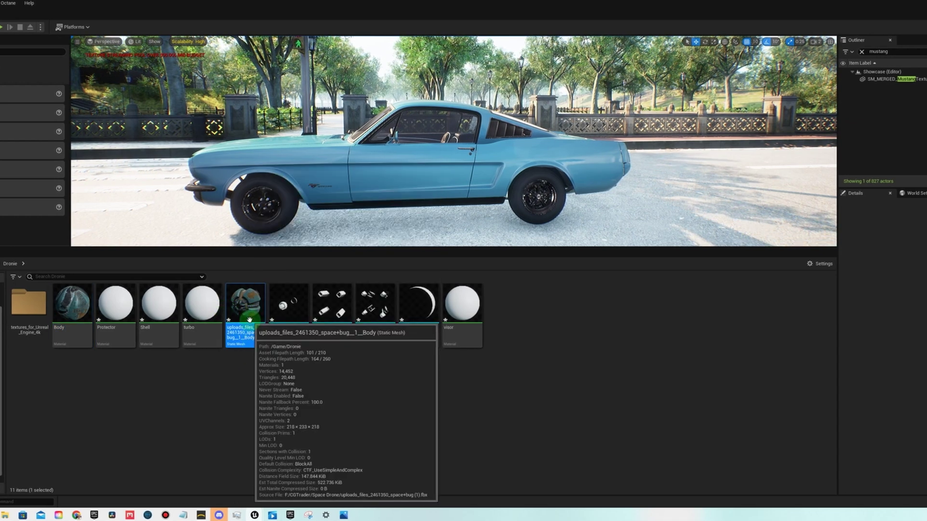
click(77, 315)
click(246, 309)
drag(248, 308, 360, 162)
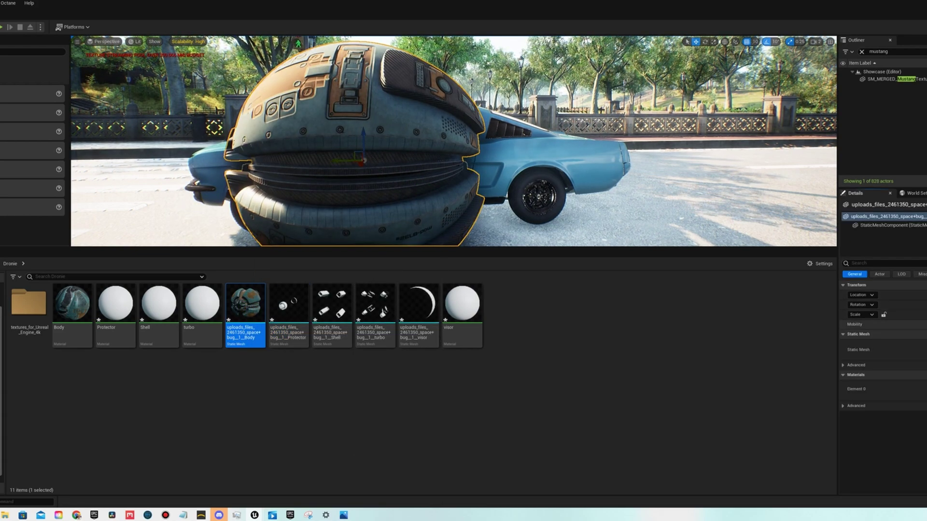
Set the placed drone body's scale to 0.1 on the X, Y and Z axes.
text(0.1)
key(Tab)
text(0.1)
key(Tab)
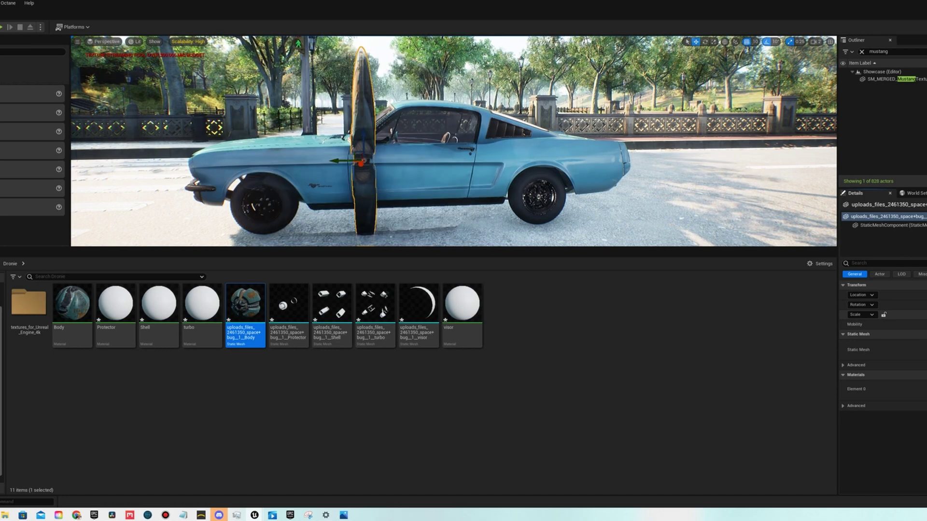
text(0.1)
key(Return)
Move the drone body out in front of the Mustang's nose, hovering above the road.
key(w)
right_drag(363, 185, 363, 185)
scroll(363, 185, up, 1)
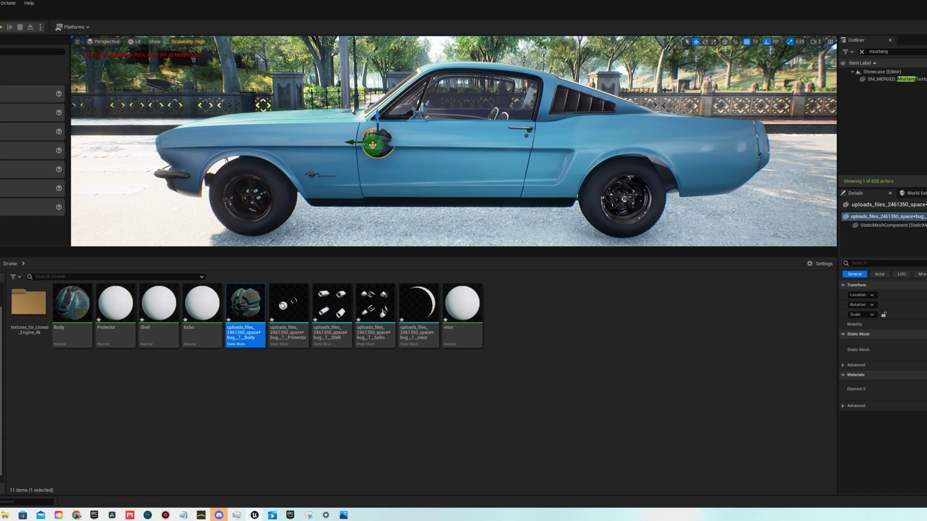
drag(372, 145, 236, 211)
right_drag(235, 211, 133, 217)
key(w)
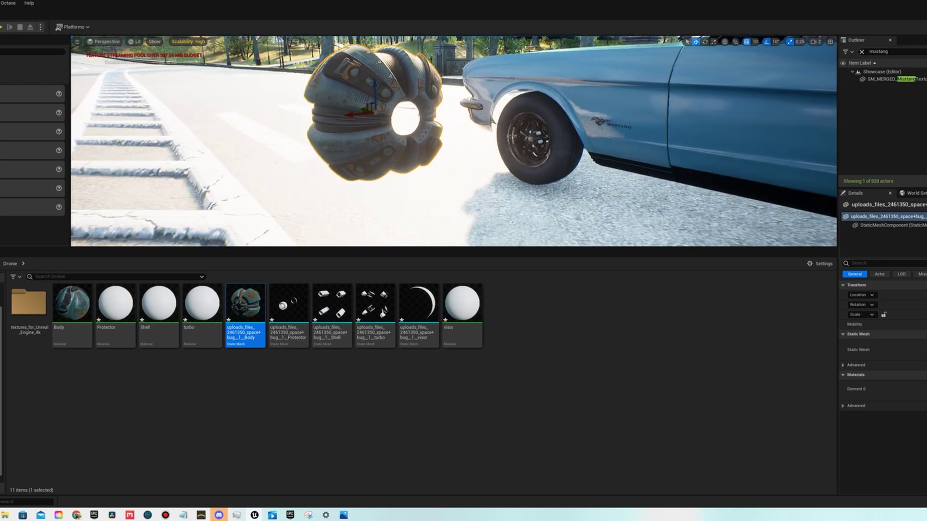
right_drag(270, 227, 281, 209)
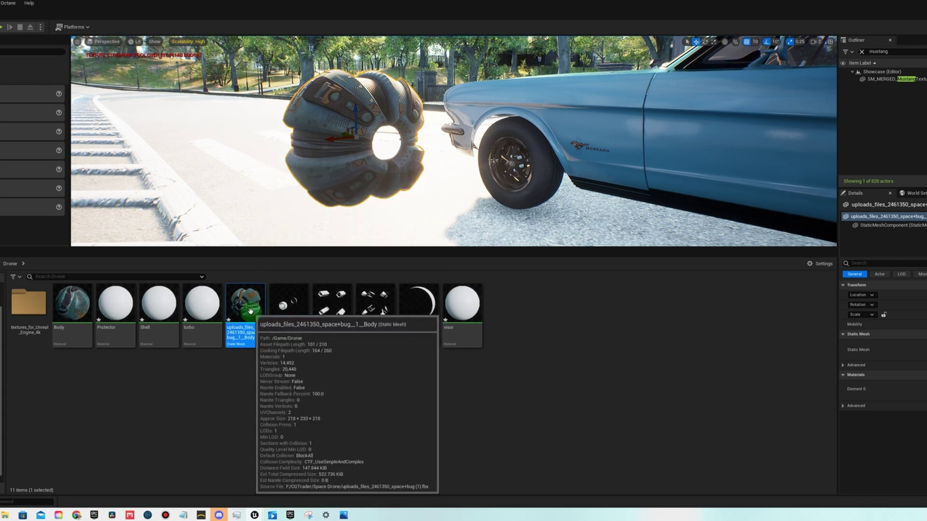
drag(248, 304, 344, 169)
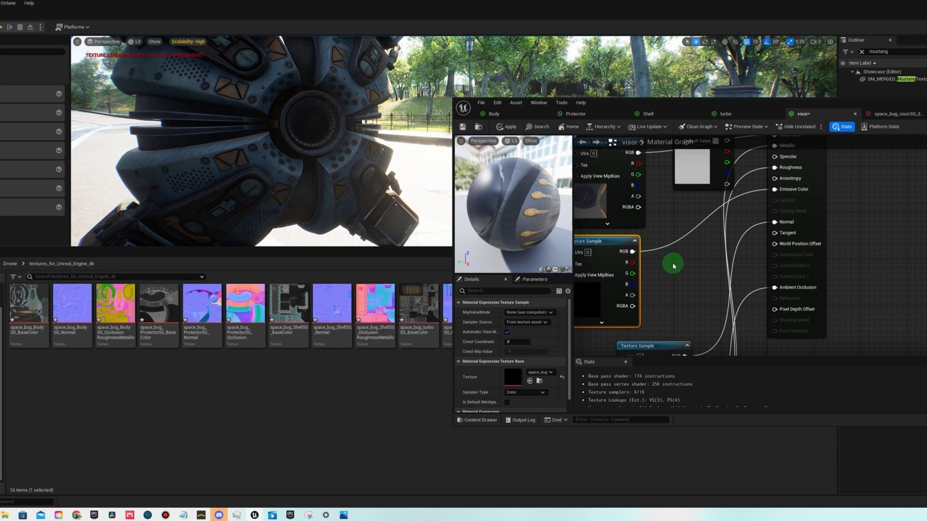
Add a Constant3Vector node to the visor material graph and set its colour to cyan (R 0.0, G 0.771688, B 1.0).
click(672, 264)
drag(672, 264, 671, 238)
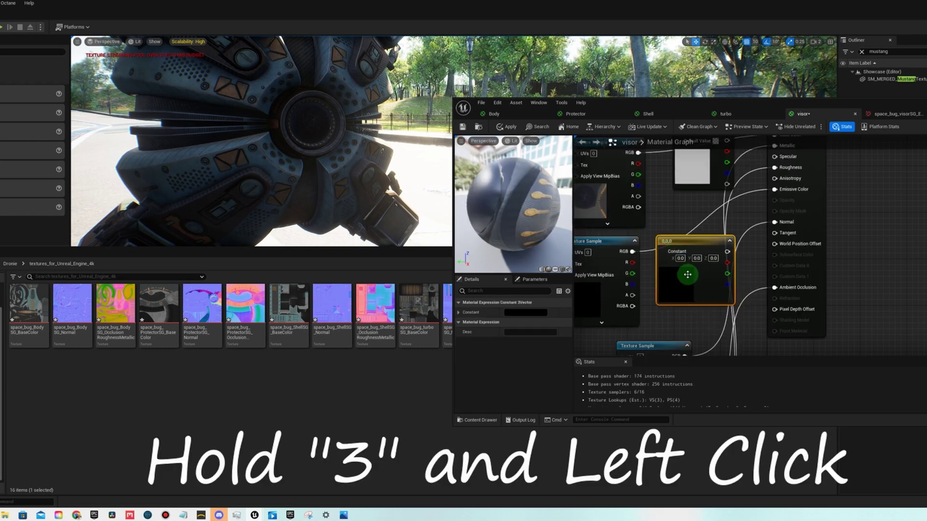
click(527, 313)
drag(527, 361, 515, 363)
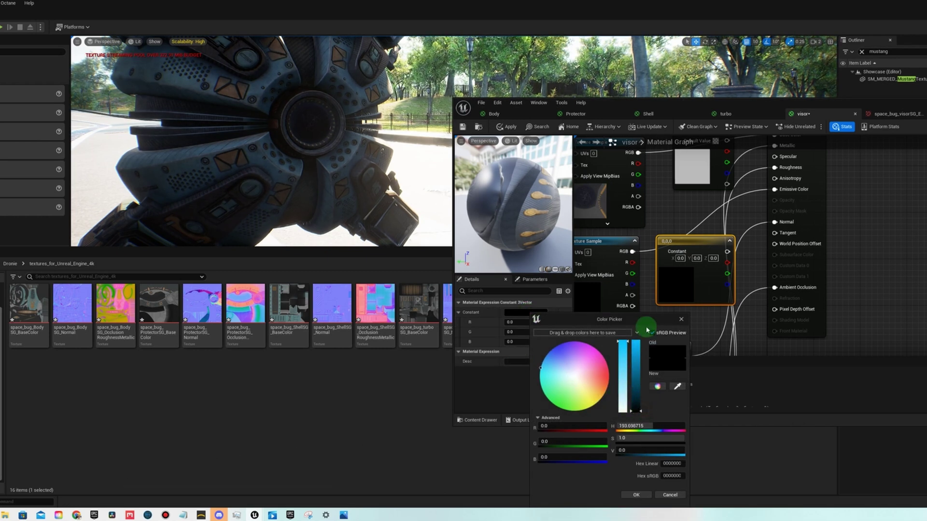
drag(641, 414, 642, 333)
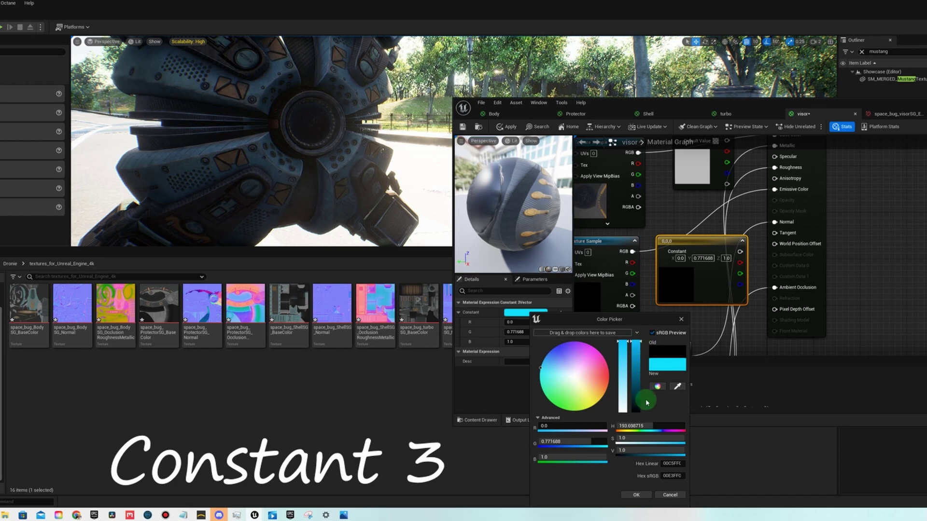
click(636, 494)
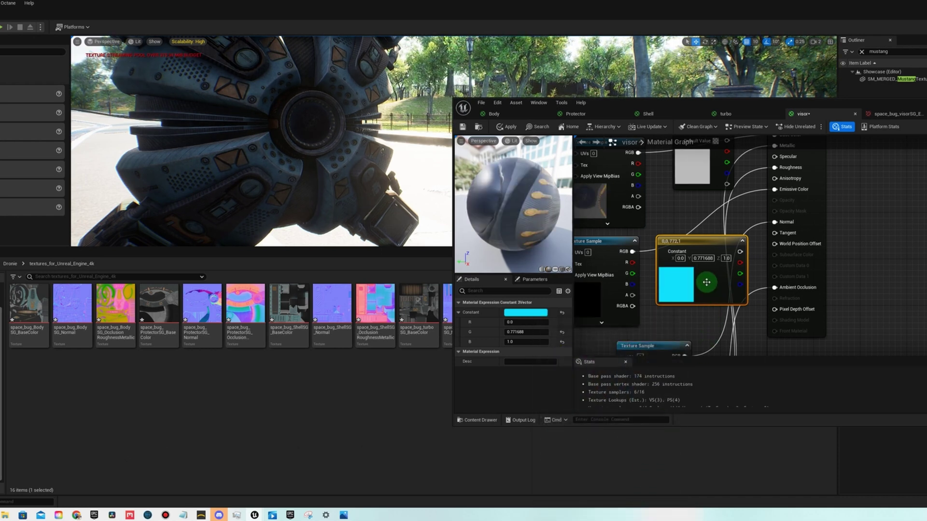
Move the emissive texture sample away from the cyan constant node to clear space in the visor graph.
drag(739, 252, 684, 220)
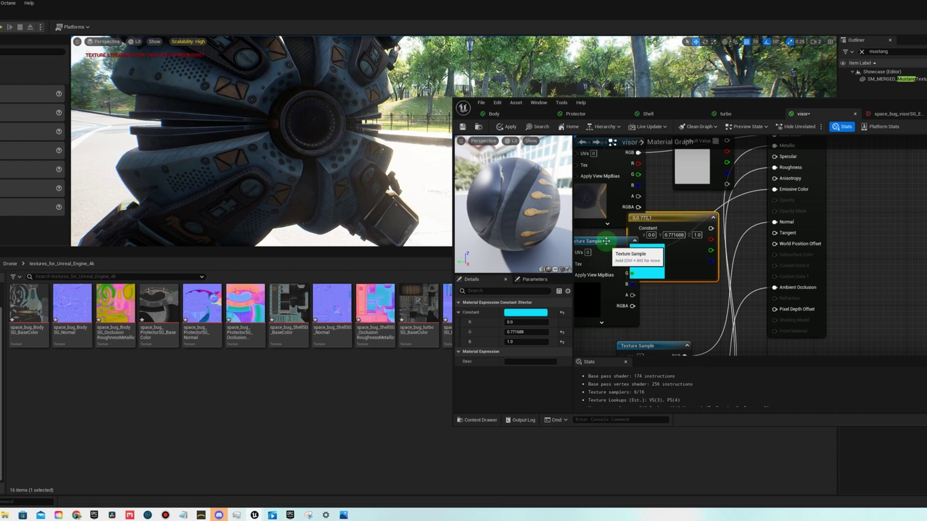
drag(606, 241, 519, 237)
right_drag(819, 250, 649, 248)
Add a Multiply node beside the cyan constant and connect the constant's output to its A input.
scroll(772, 245, down, 5)
scroll(685, 246, up, 2)
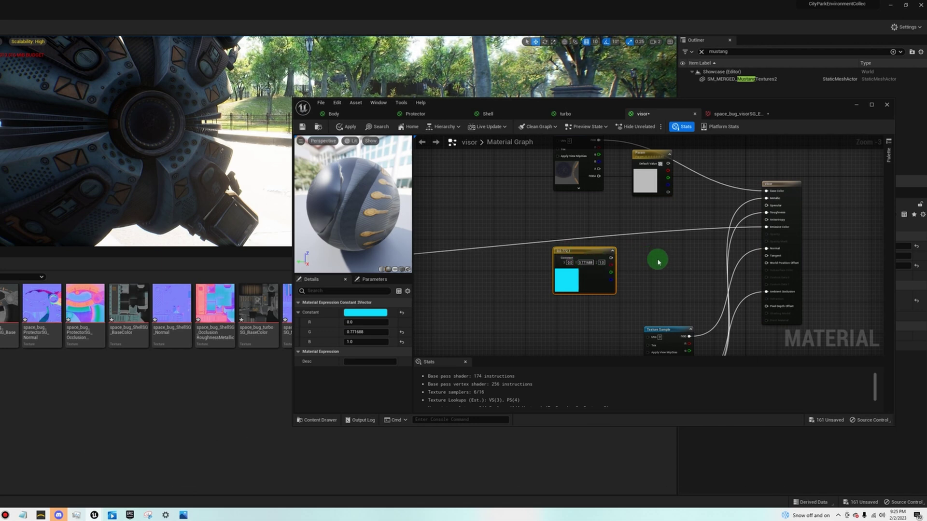
click(658, 262)
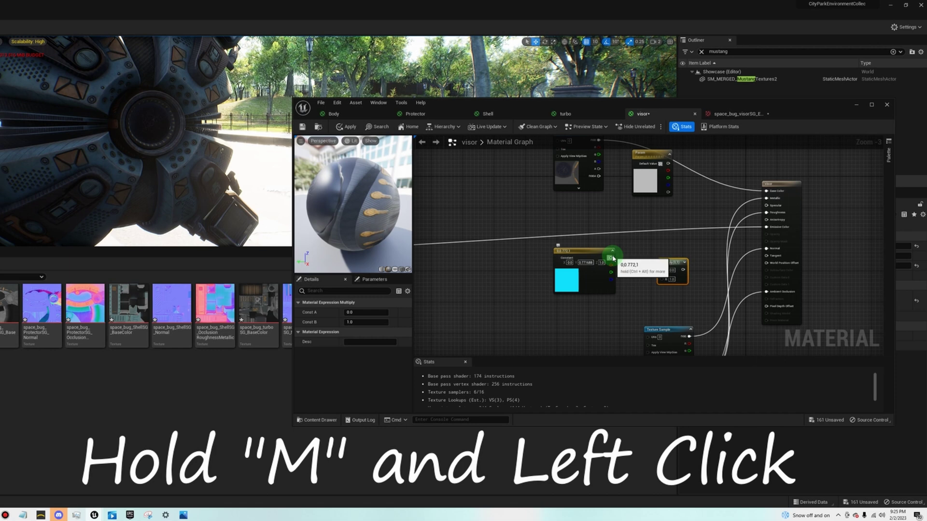
drag(611, 258, 665, 276)
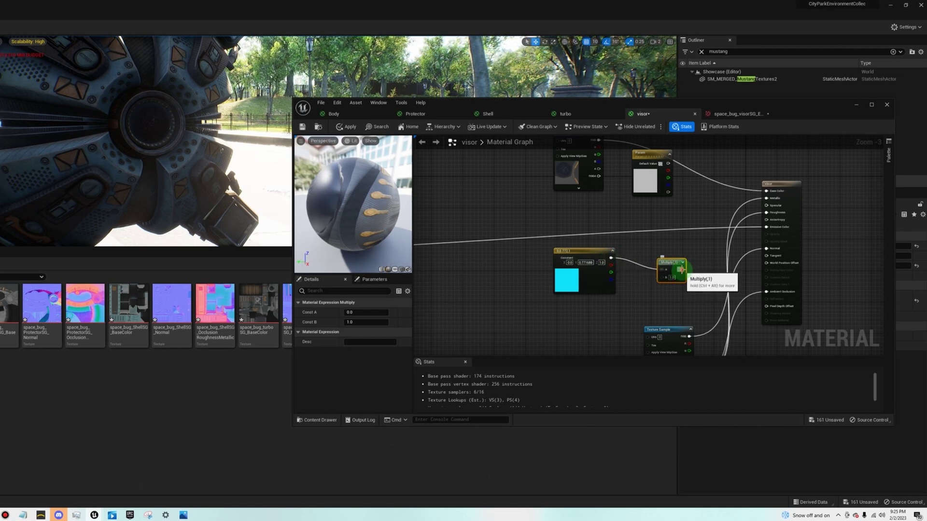
Connect the Multiply node's output to Emissive Color and wire a new Constant node into its B input.
drag(683, 270, 767, 227)
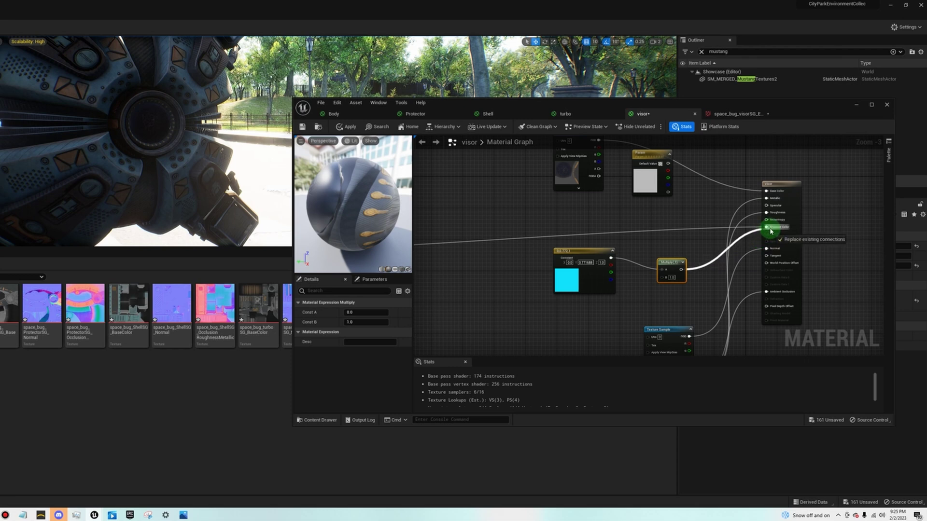
key(1)
click(633, 300)
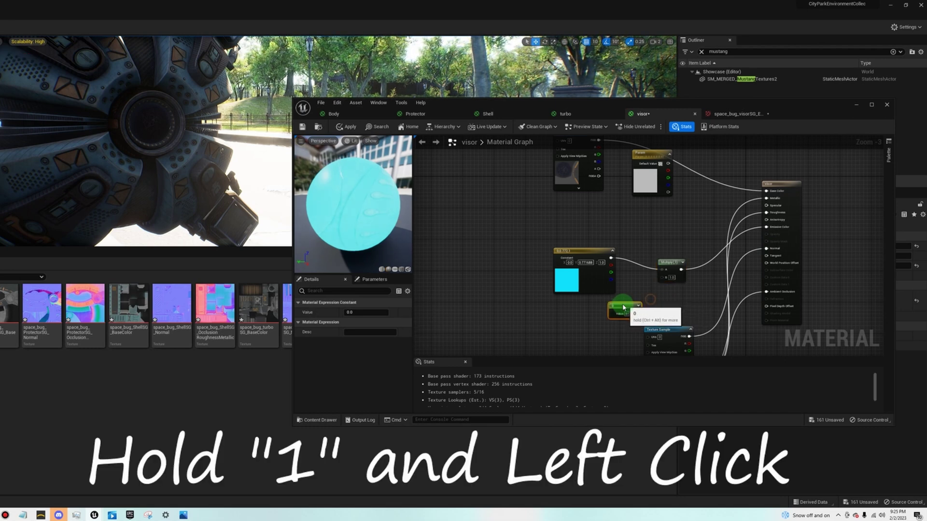
drag(632, 313, 663, 277)
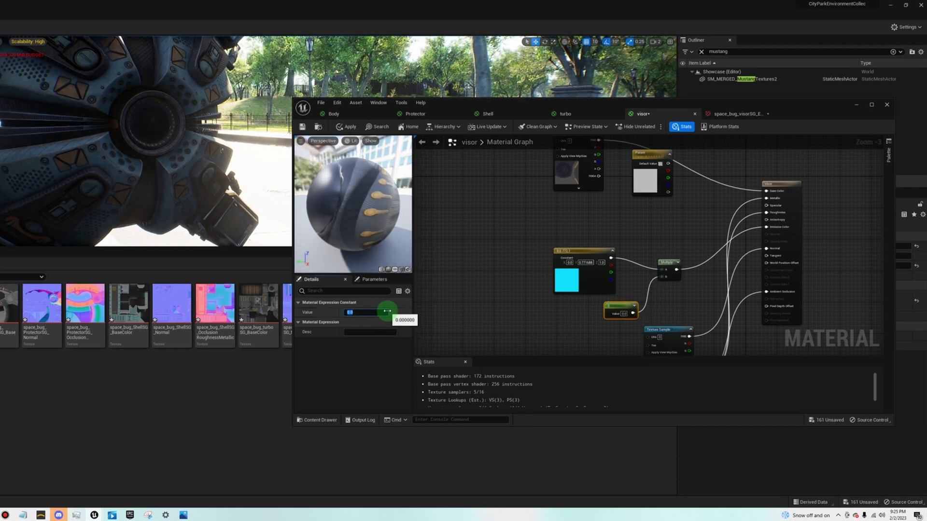
Set the new constant's value to 10 to strengthen the visor's cyan glow.
text(1)
key(Return)
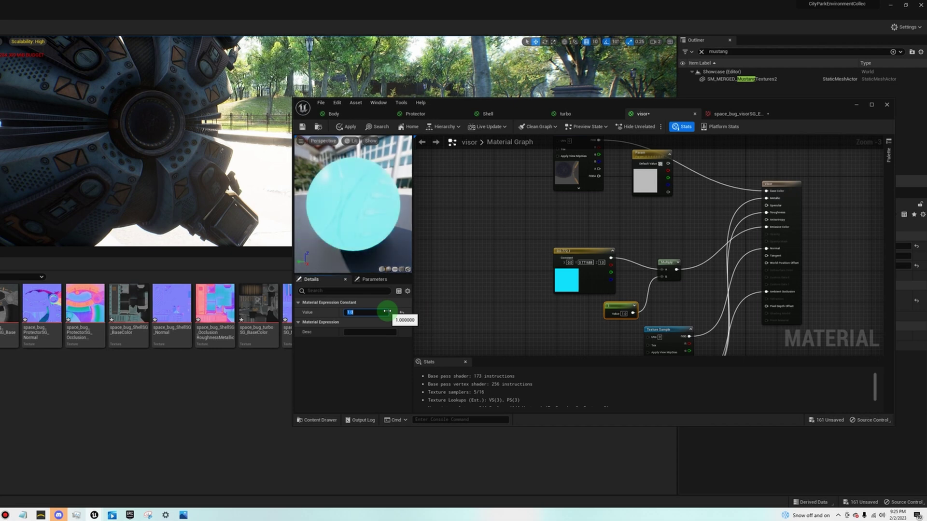
key(Return)
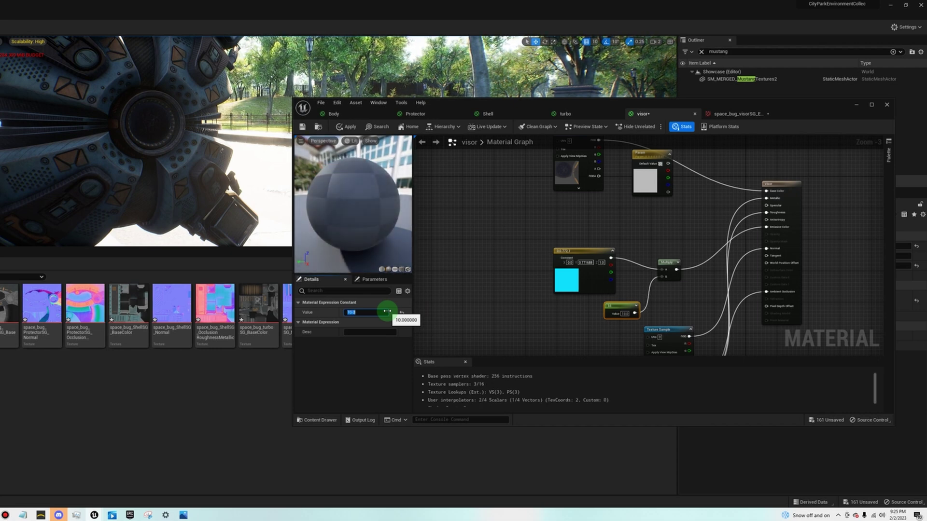
Apply and save the visor material, and view the glowing visor on the drone from the side.
click(348, 128)
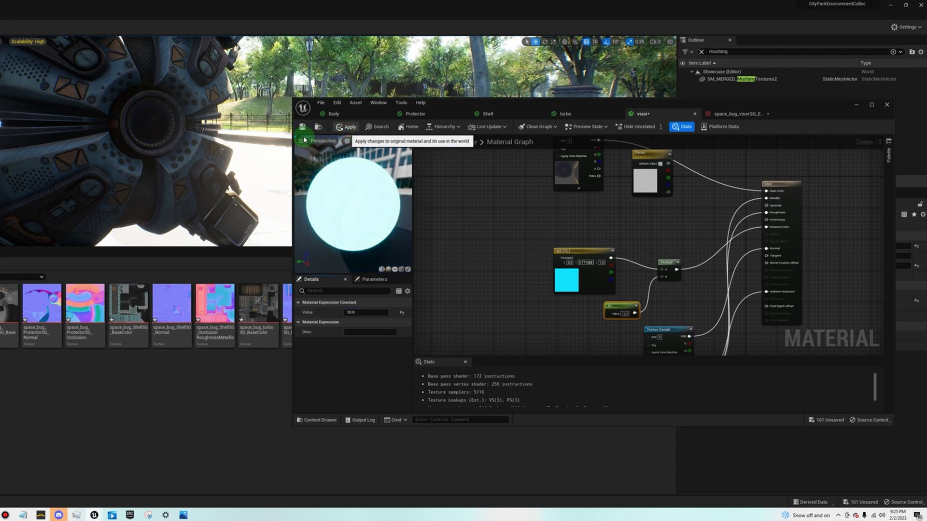
click(303, 129)
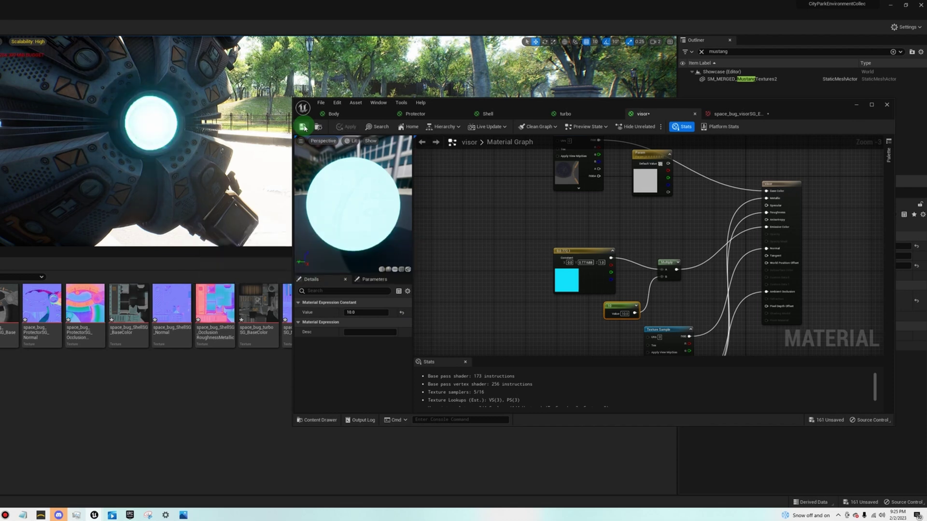
click(303, 127)
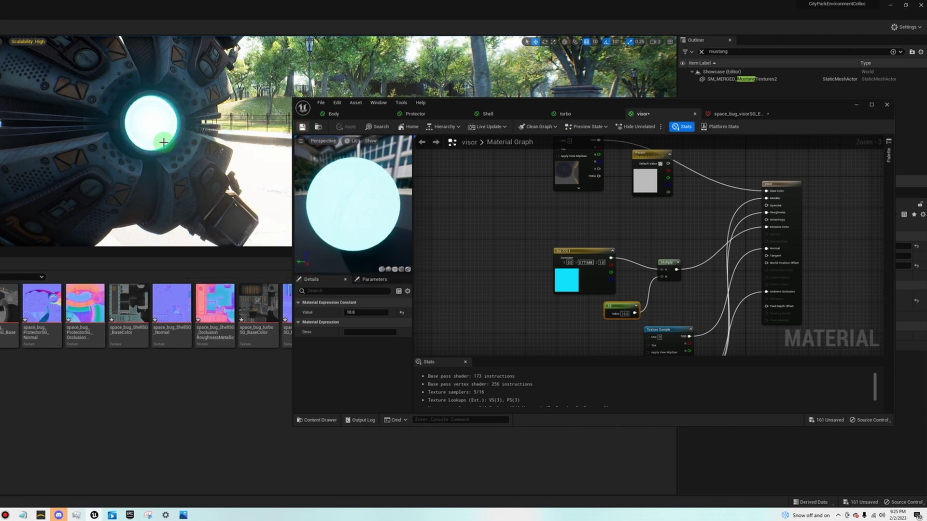
right_drag(217, 145, 266, 131)
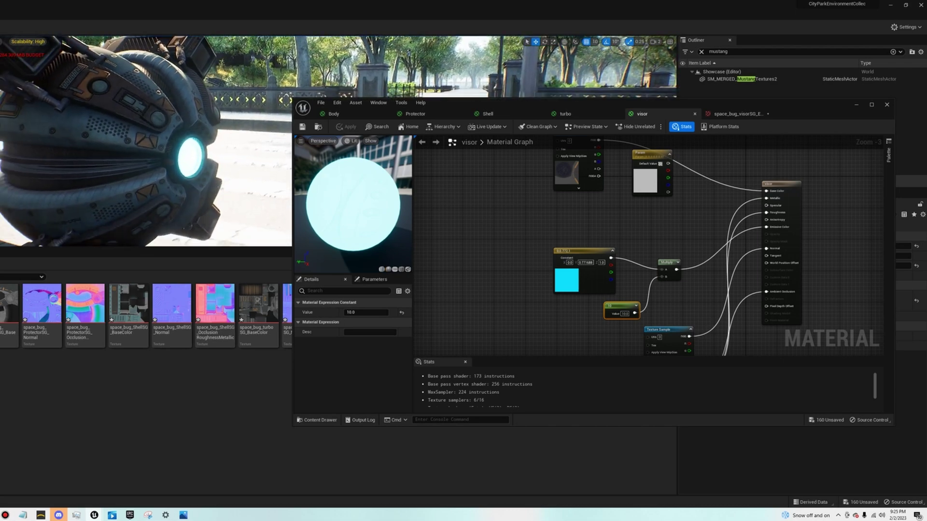
drag(550, 103, 926, 104)
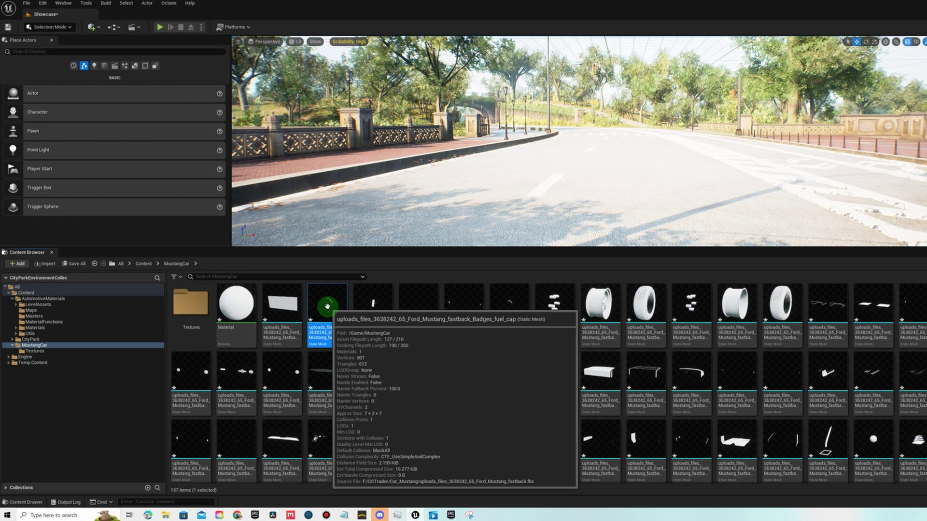
Select all the Ford Mustang static meshes in the MustangCar folder and place them together on the road.
click(280, 304)
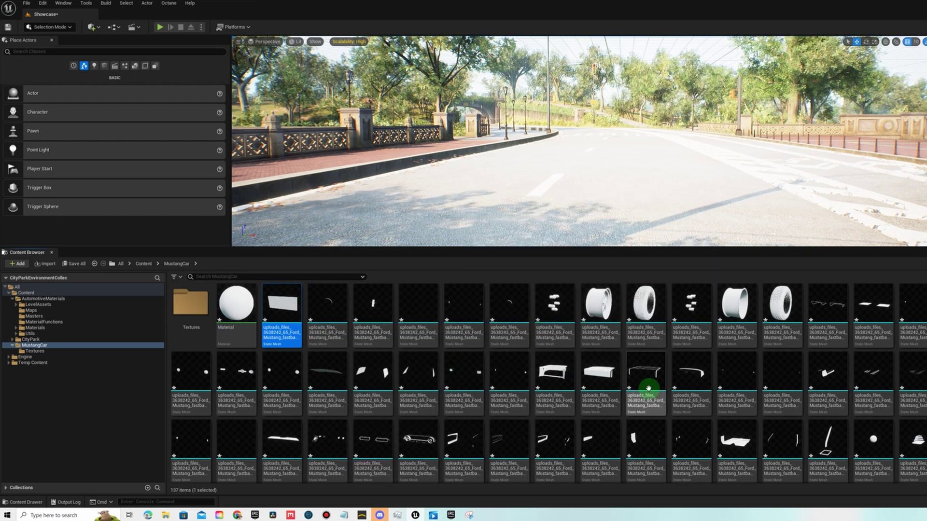
scroll(649, 388, down, 5)
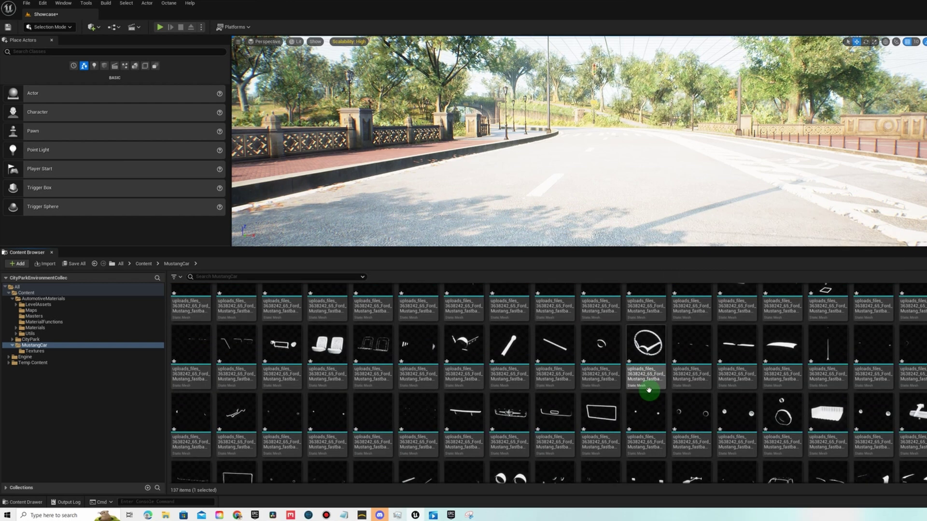
scroll(648, 389, down, 3)
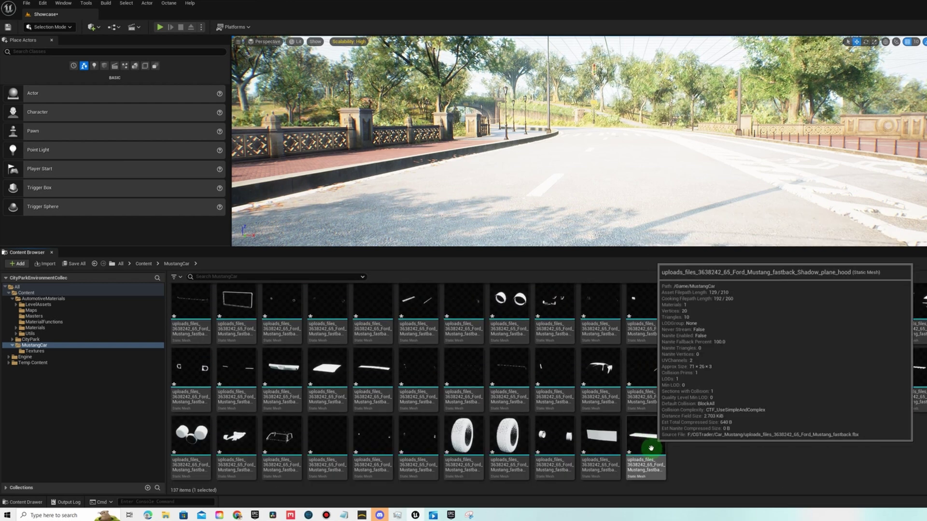
key(ctrl+a)
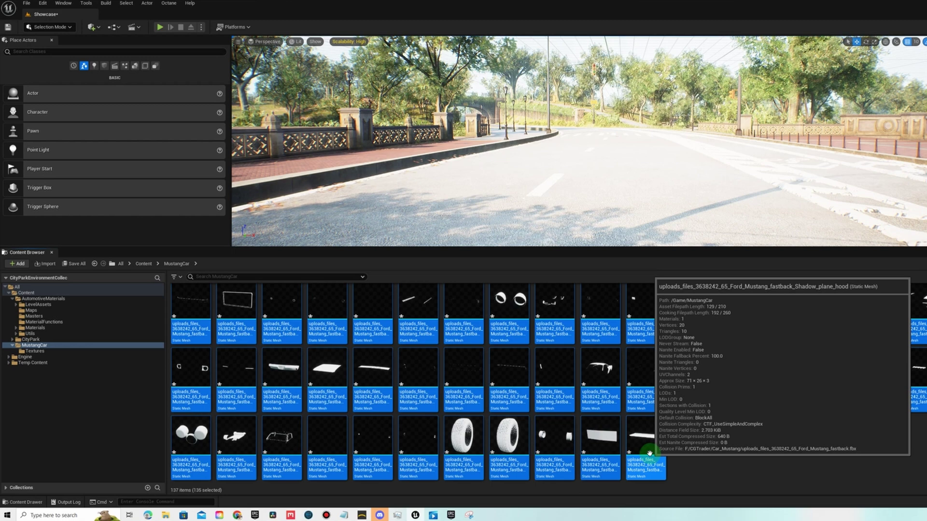
scroll(648, 451, down, 5)
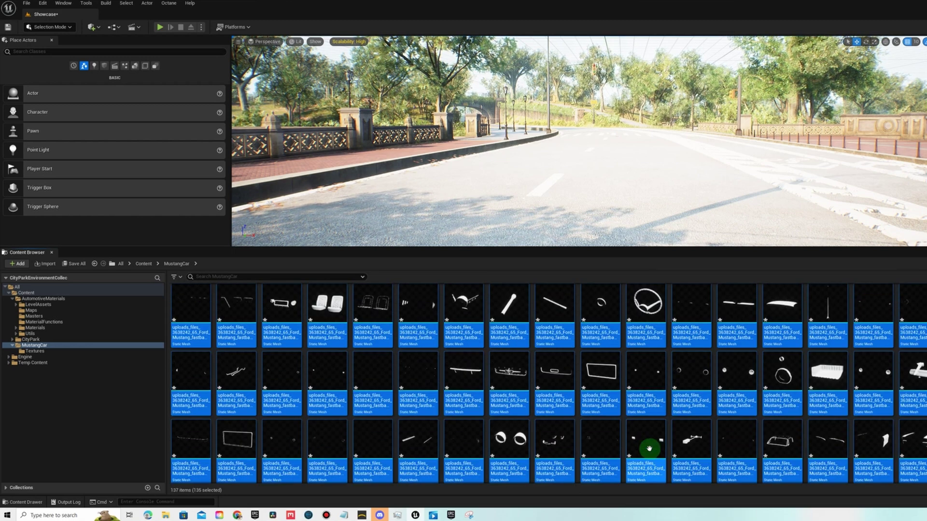
scroll(649, 449, up, 6)
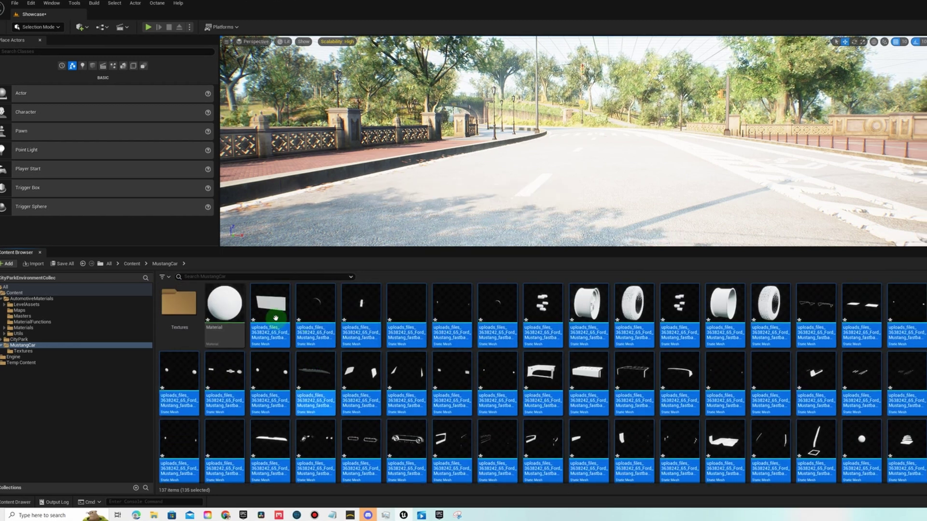
drag(275, 317, 360, 217)
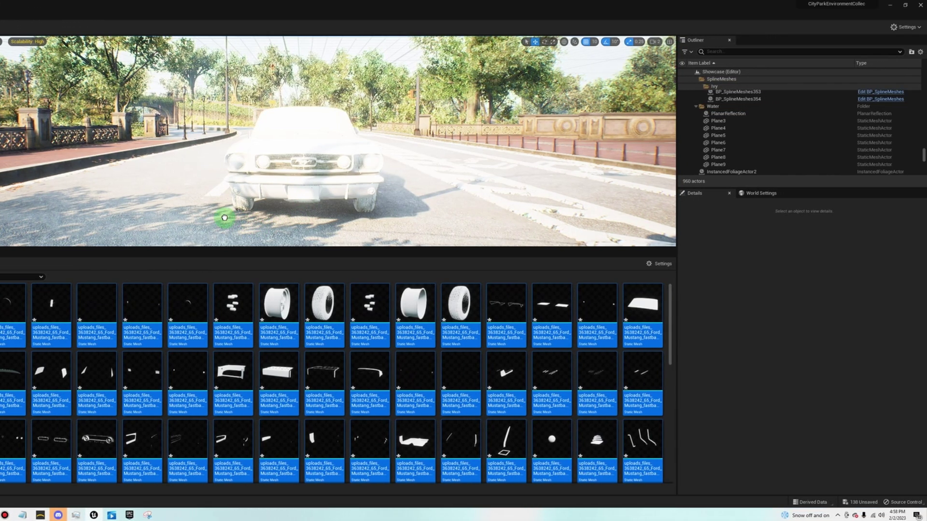
drag(225, 217, 225, 218)
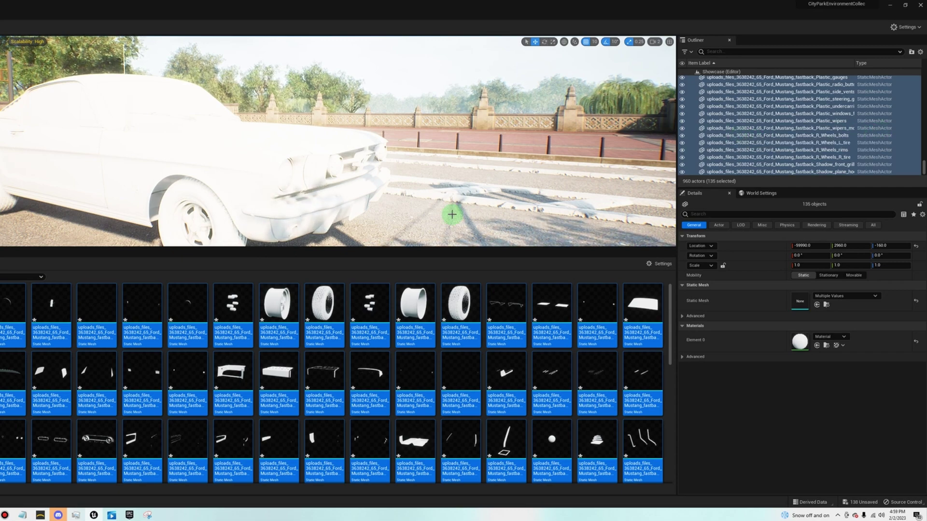
Move the Mustang's door on its own from the side view and undo the move.
right_drag(106, 174, 228, 160)
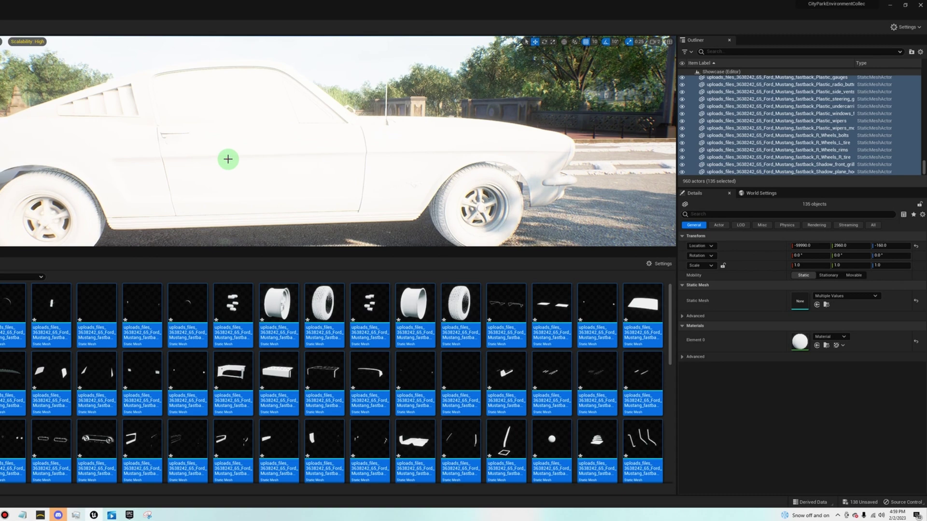
click(285, 164)
mouse_move(256, 216)
mouse_down()
mouse_move(256, 241)
mouse_move(256, 223)
mouse_up()
key(ctrl+z)
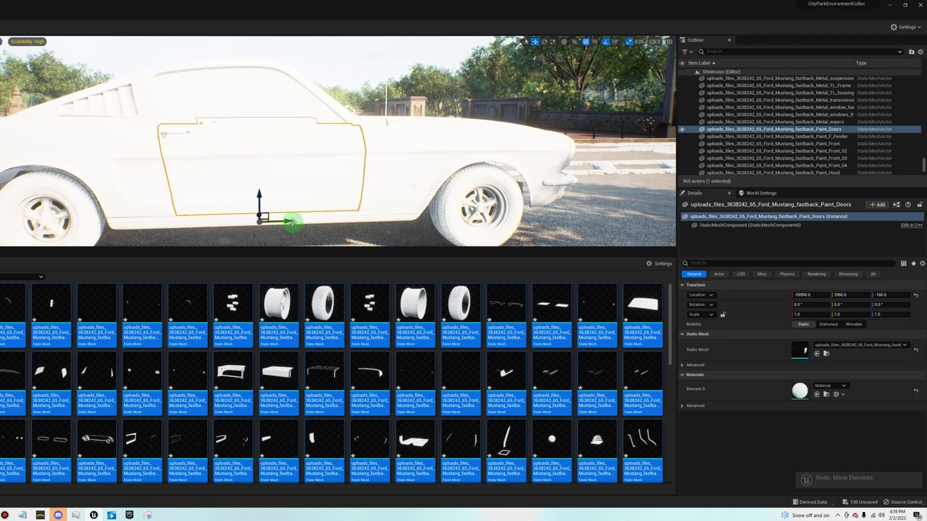
Filter the level's actors by "mustang", select all the matching car parts and group them.
click(765, 124)
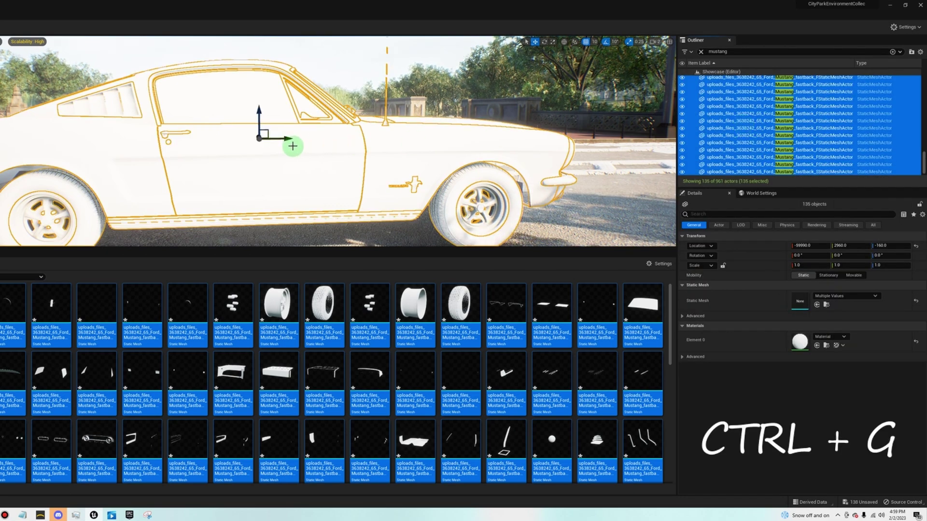
drag(285, 139, 356, 159)
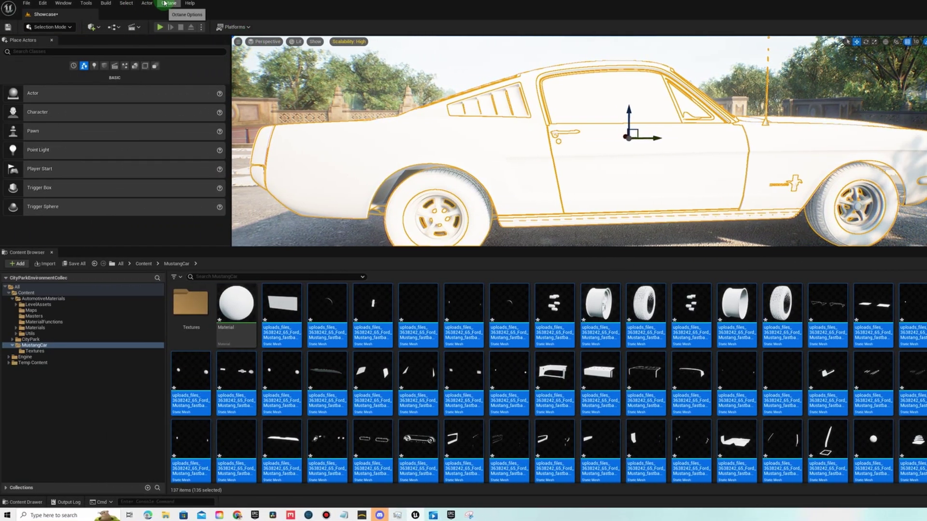
Examine the Merge Actors options available for the grouped Mustang parts.
click(126, 3)
click(164, 3)
click(147, 3)
mouse_move(200, 183)
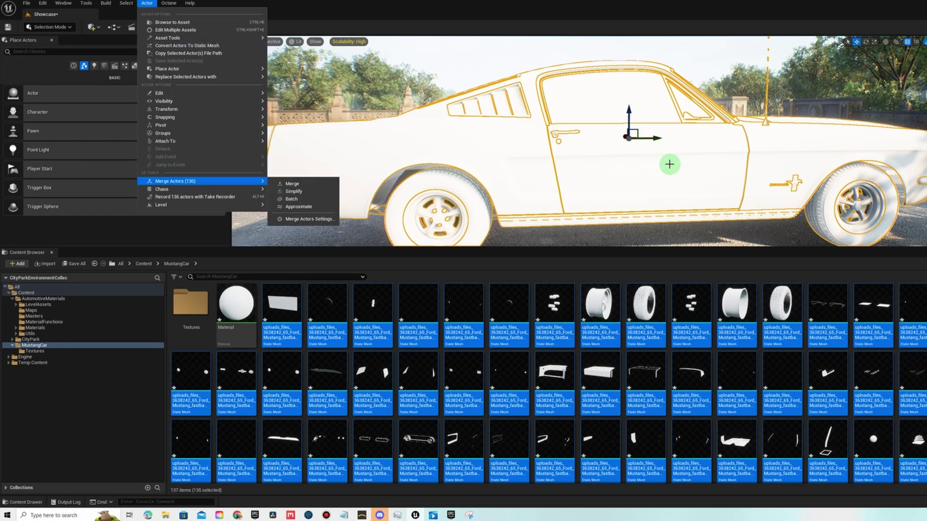
Open the CarPaint folder inside AutomotiveMaterials/Materials/Exterior after checking the MustangCar Textures folder.
double_click(194, 311)
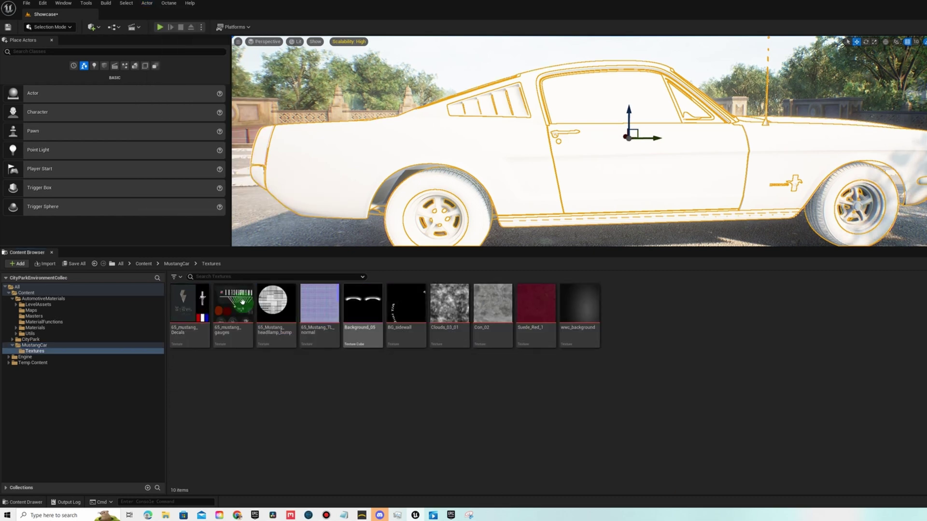
click(176, 264)
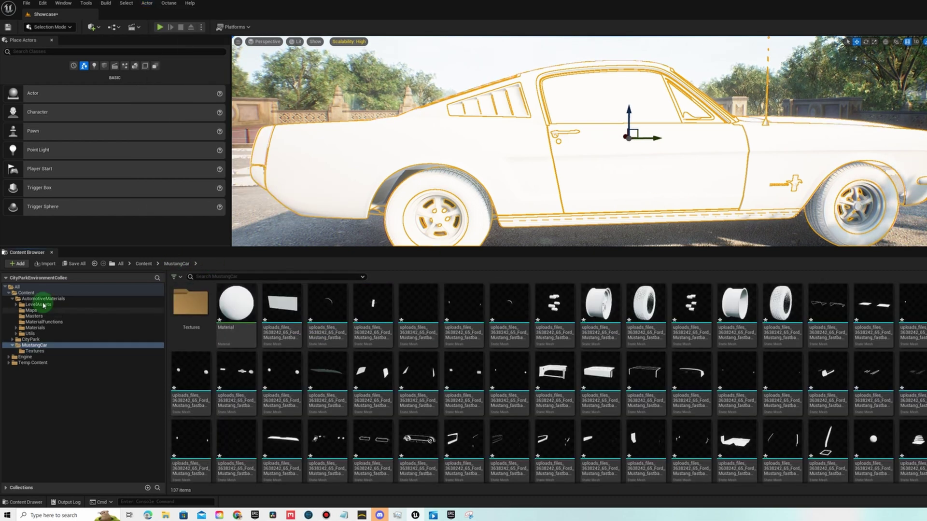
click(44, 299)
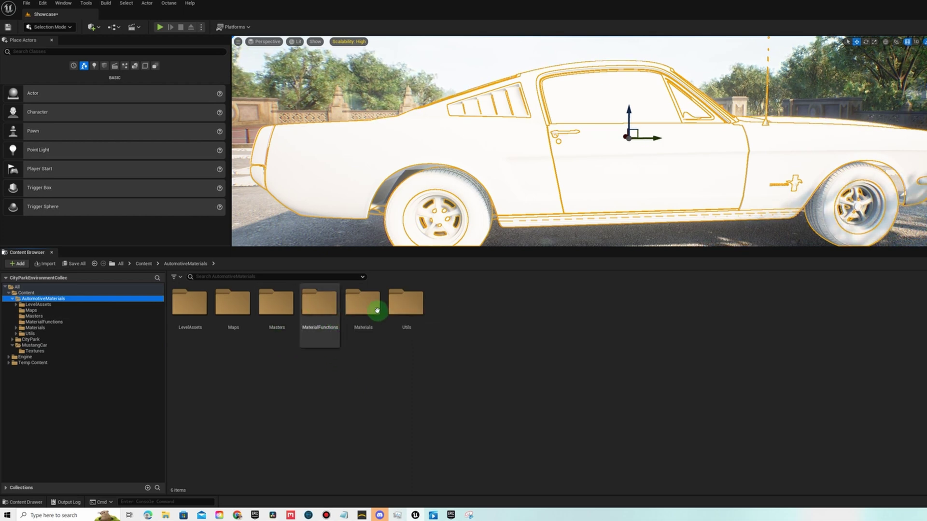
double_click(377, 311)
double_click(207, 305)
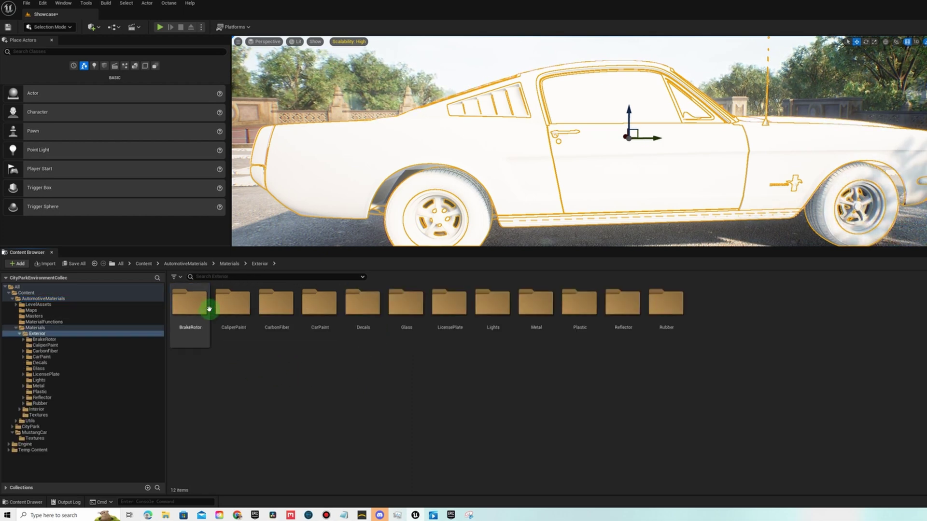
double_click(323, 304)
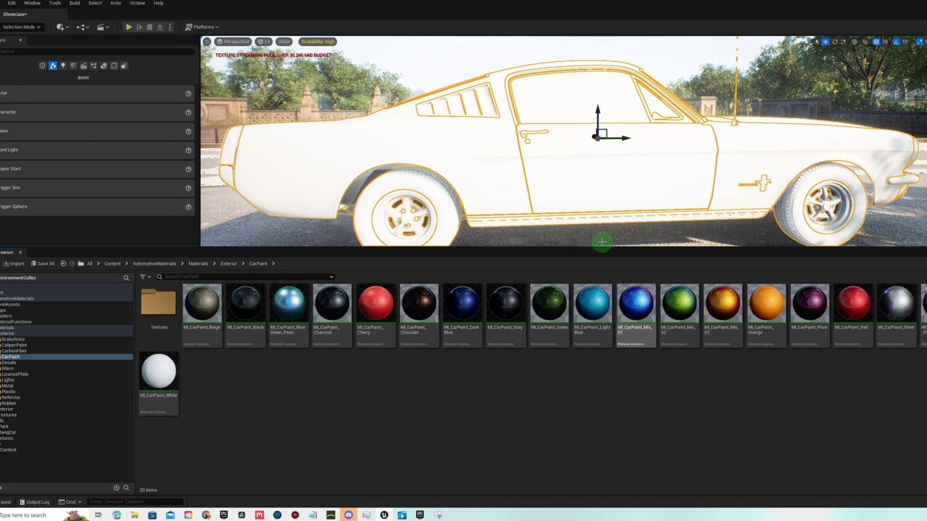
Apply MI_CarPaint_LightBlue to the Mustang's doors, front fenders and rear side panels.
click(548, 330)
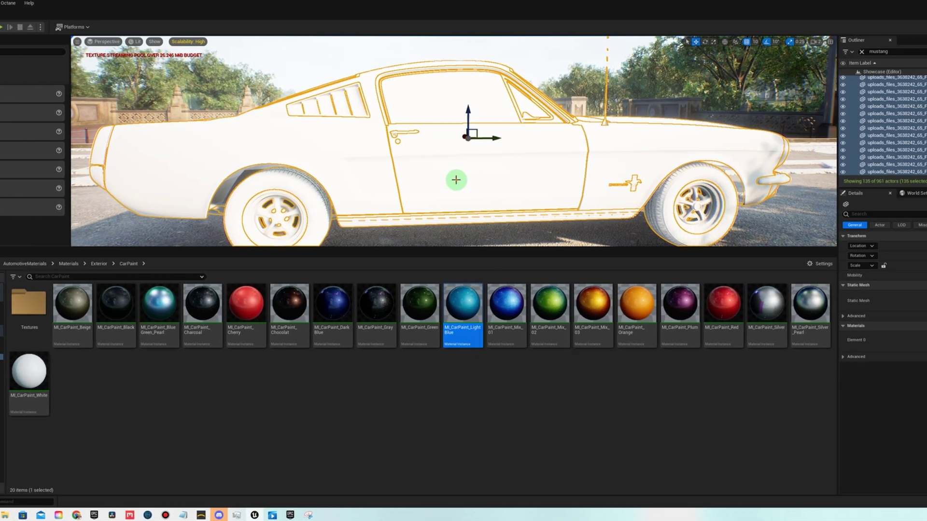
drag(503, 286, 471, 189)
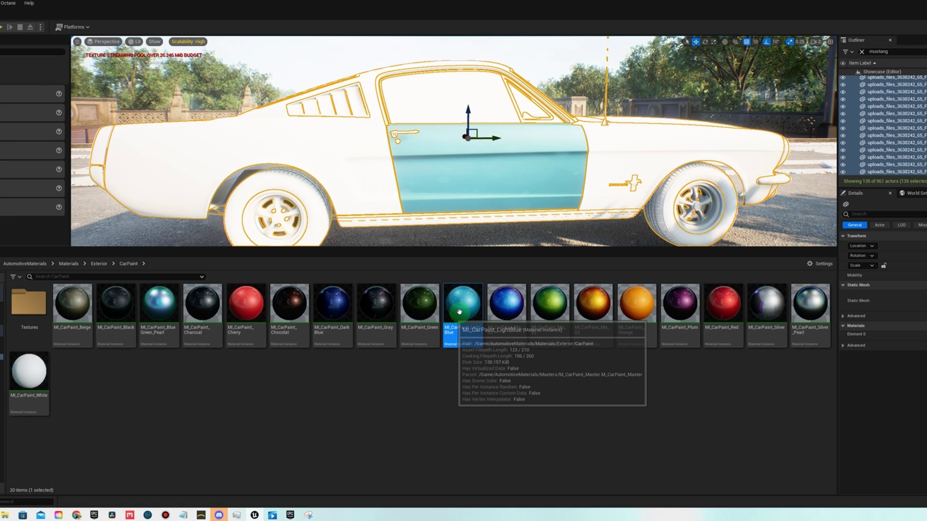
drag(459, 311, 584, 205)
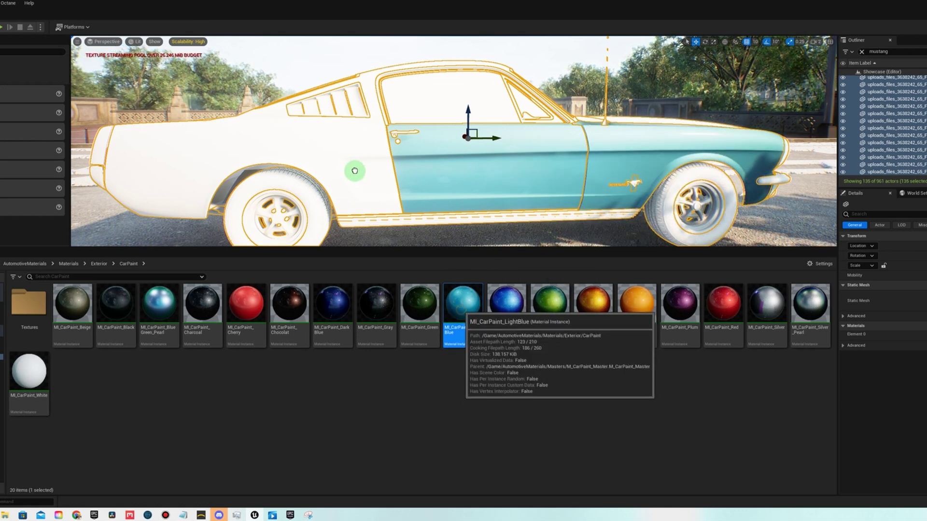
drag(442, 204, 446, 206)
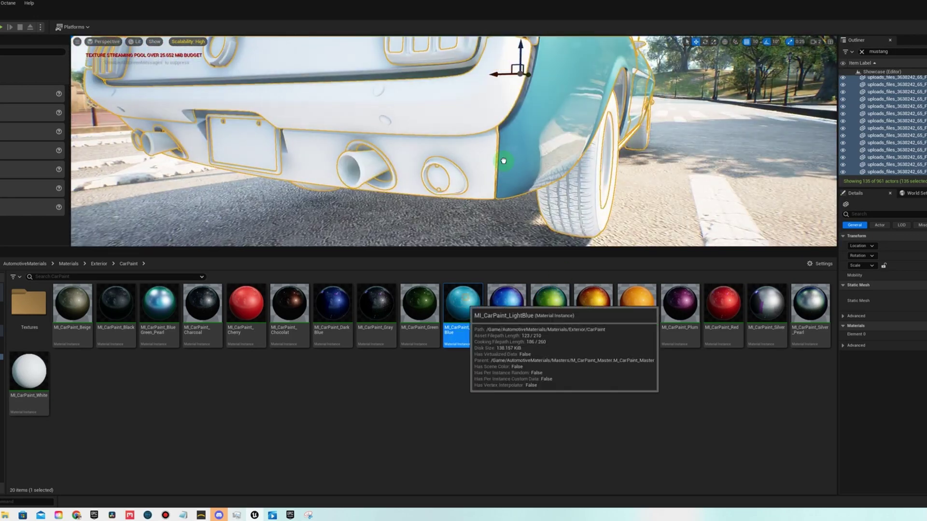
Apply MI_CarPaint_Charcoal and other dark paint to the Mustang's bumper and wheel rims, and MI_CarPaint_LightBlue to the remaining body panels.
drag(377, 304, 275, 166)
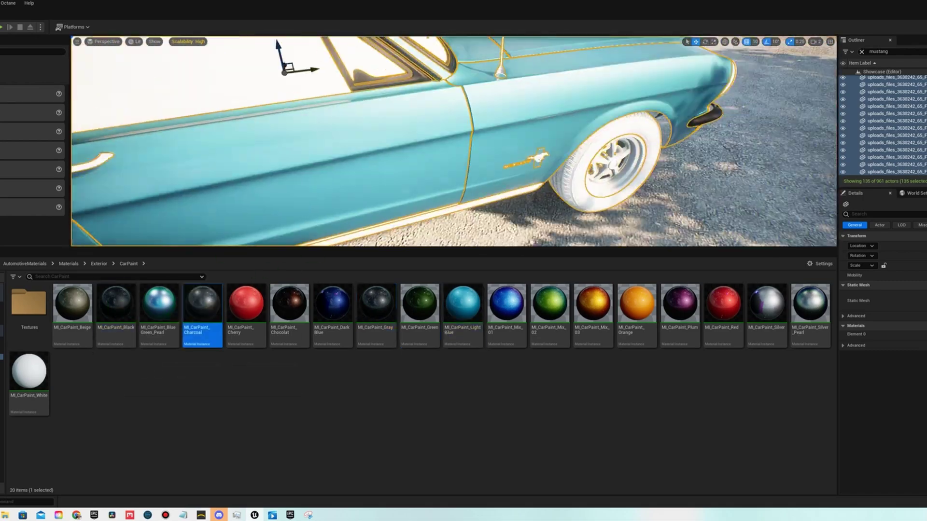
drag(290, 304, 542, 182)
drag(463, 304, 451, 153)
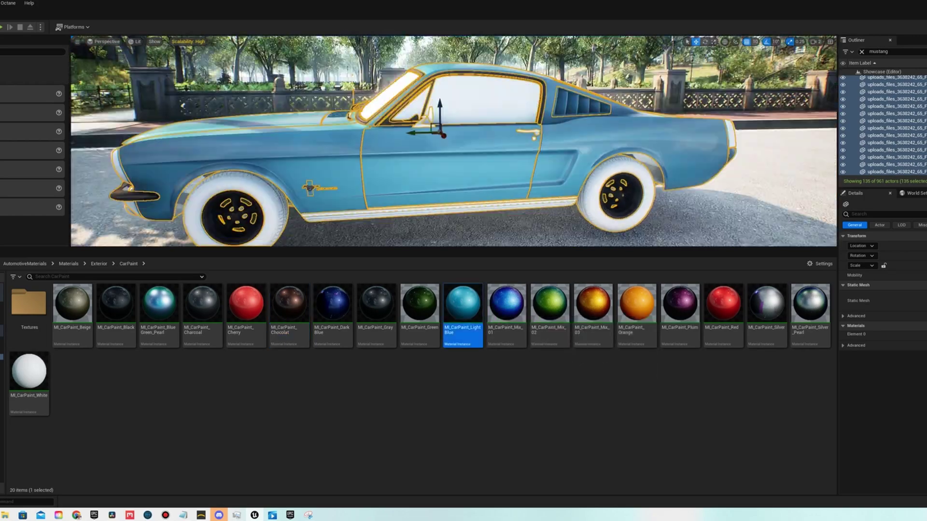
Apply MI_CarPaint_Black and MI_CarPaint_Charcoal to the Mustang's side sill and trim, and MI_CarPaint_Silver around the front licence plate.
drag(116, 304, 382, 179)
drag(203, 304, 415, 153)
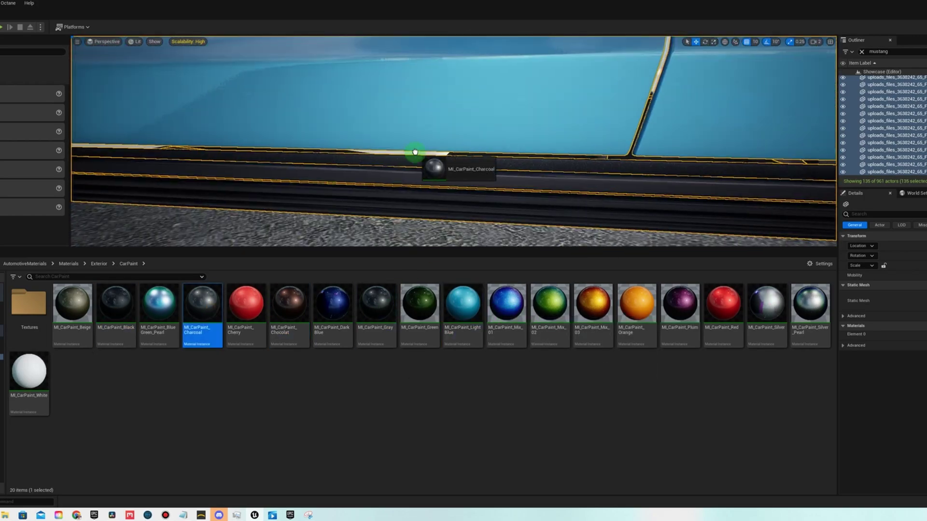
drag(203, 308, 761, 145)
drag(767, 304, 437, 176)
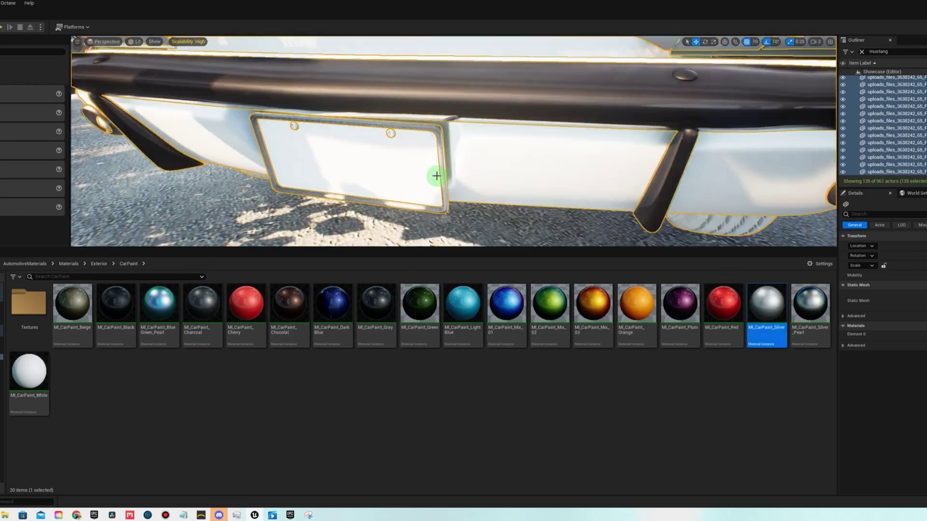
Apply MI_CarPaint_Gray, MI_CarPaint_Silver and MI_CarPaint_LightBlue to the front-end parts around the Mustang's grille and bumper.
drag(377, 304, 482, 222)
drag(463, 304, 485, 191)
drag(760, 292, 488, 170)
drag(381, 304, 530, 203)
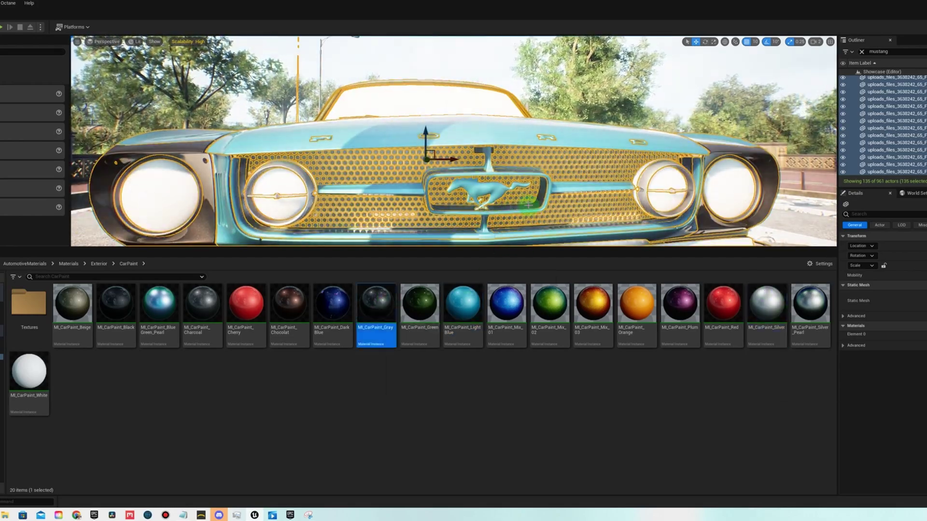
drag(761, 300, 445, 186)
drag(463, 304, 421, 160)
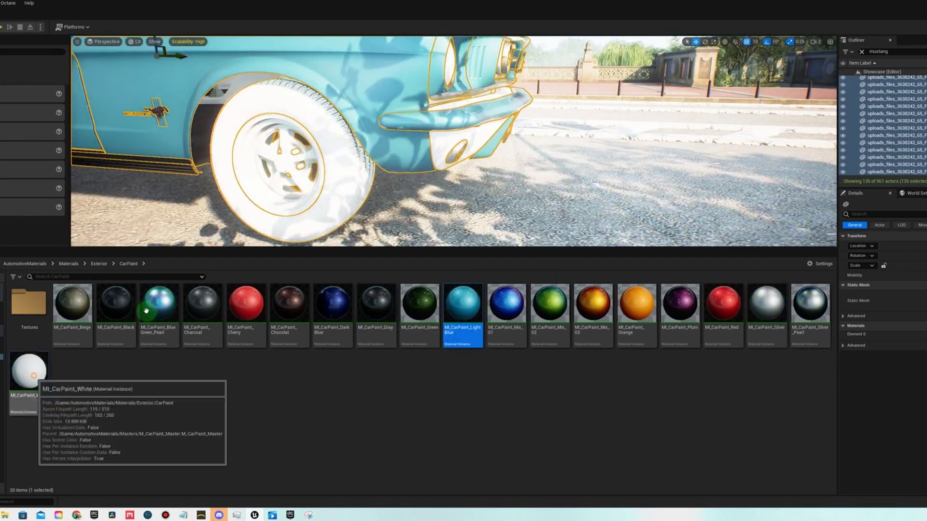
Apply MI_CarPaint_Chocolat to the Mustang's side sill, and silver, silver pearl and black car paints to neighbouring trim parts.
drag(766, 304, 521, 223)
drag(810, 305, 483, 140)
drag(290, 304, 425, 166)
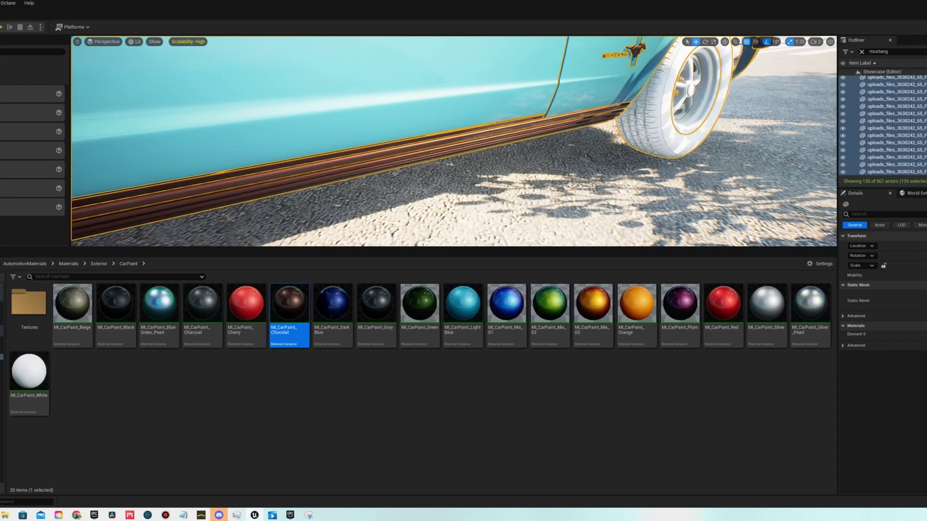
drag(115, 304, 496, 151)
drag(281, 295, 401, 152)
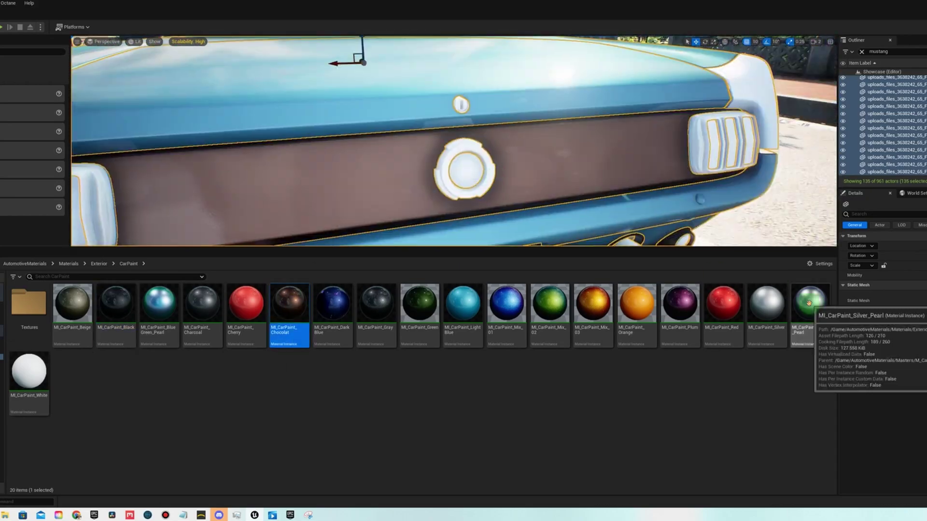
Paint the remaining side and rear parts with MI_CarPaint_Silver, Silver_Pearl, Gray and LightBlue, and hide the selection outlines in the viewport.
drag(767, 304, 461, 105)
drag(810, 304, 465, 170)
drag(377, 304, 579, 157)
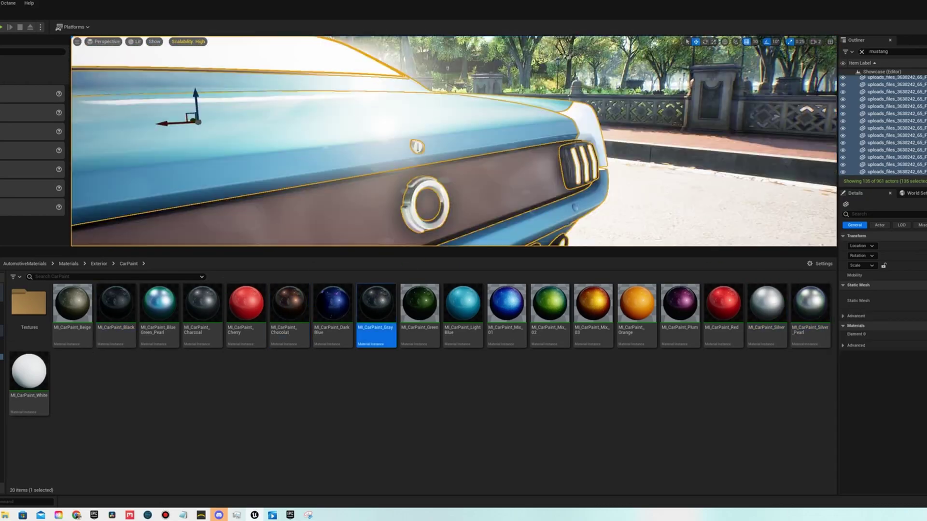
drag(463, 304, 515, 212)
drag(377, 304, 514, 193)
key(g)
drag(463, 304, 474, 193)
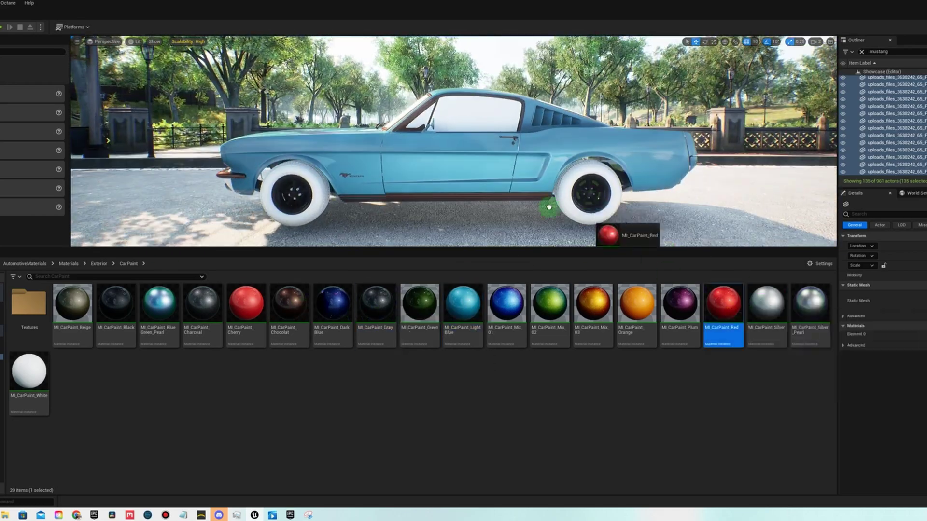
Open the Exterior/Metal materials folder and apply MI_Metal_Chrome_02 to the Mustang's rear wheel rim.
click(99, 264)
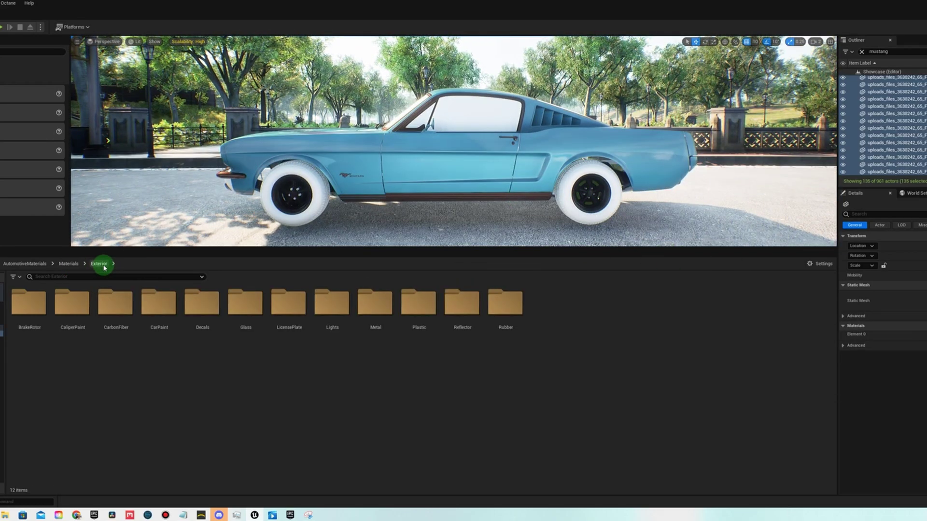
double_click(381, 316)
key(w)
right_drag(617, 223, 697, 234)
key(w)
key(q)
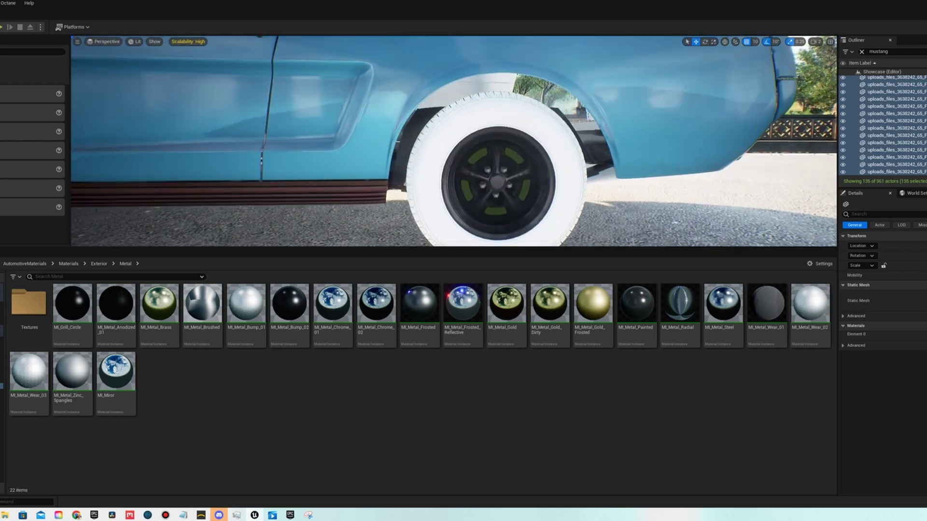
click(395, 311)
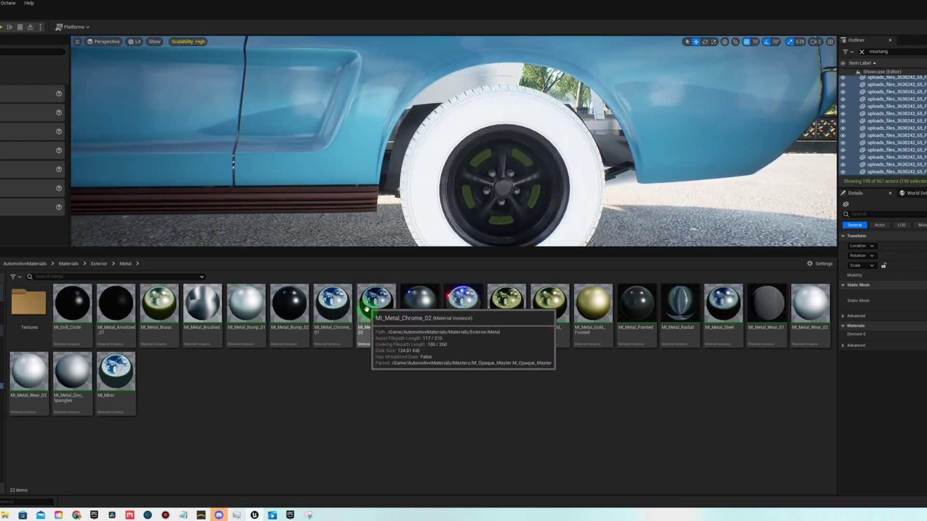
drag(385, 303, 497, 204)
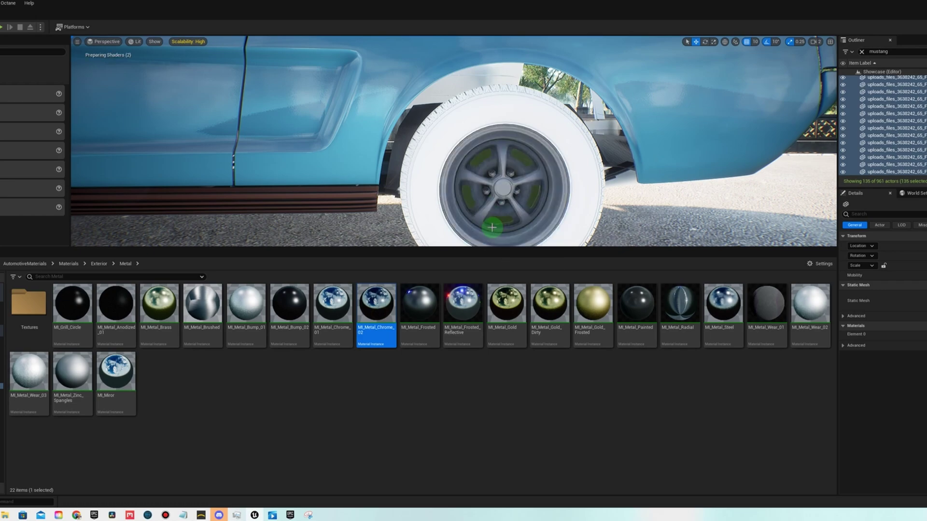
Apply MI_Metal_Steel, MI_Metal_Bump_02 and MI_Metal_Radial to the Mustang's wheel and exterior trim parts.
drag(735, 306, 507, 193)
right_drag(507, 193, 463, 174)
drag(290, 305, 520, 172)
right_drag(520, 172, 483, 169)
drag(723, 304, 559, 180)
drag(680, 305, 483, 165)
mouse_move(483, 164)
right_down()
mouse_move(454, 155)
mouse_move(483, 159)
right_up()
Apply MI_Metal_Radial, MI_Grill_Circle and MI_Metal_Anodized_01 to the trim strips around the Mustang's side window.
drag(679, 304, 564, 187)
right_drag(564, 187, 454, 145)
drag(679, 305, 438, 130)
right_drag(439, 131, 444, 149)
drag(72, 304, 438, 150)
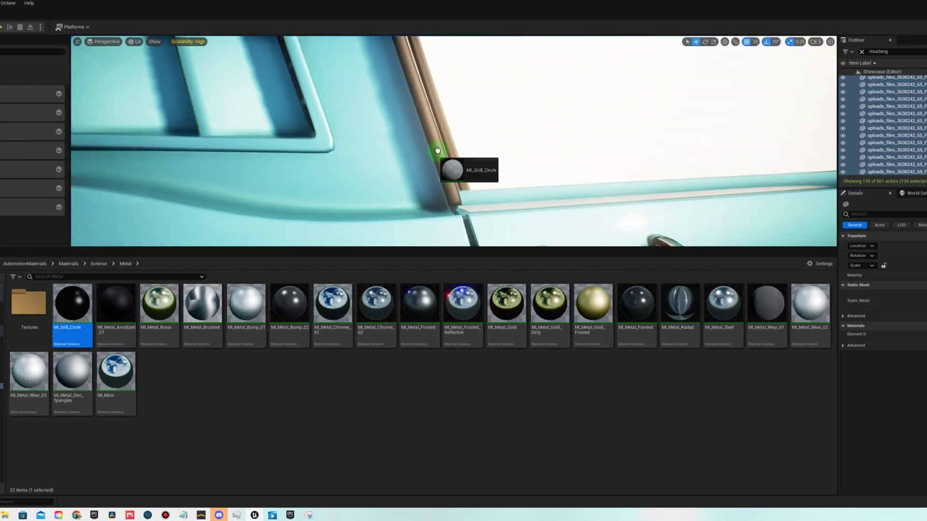
drag(115, 304, 439, 141)
mouse_move(438, 141)
right_down()
mouse_move(464, 145)
mouse_move(454, 150)
right_up()
drag(680, 304, 420, 145)
right_drag(420, 145, 454, 145)
Apply MI_Metal_Radial to the Mustang's rear wheel, front bumper and remaining small metal parts.
drag(680, 304, 512, 201)
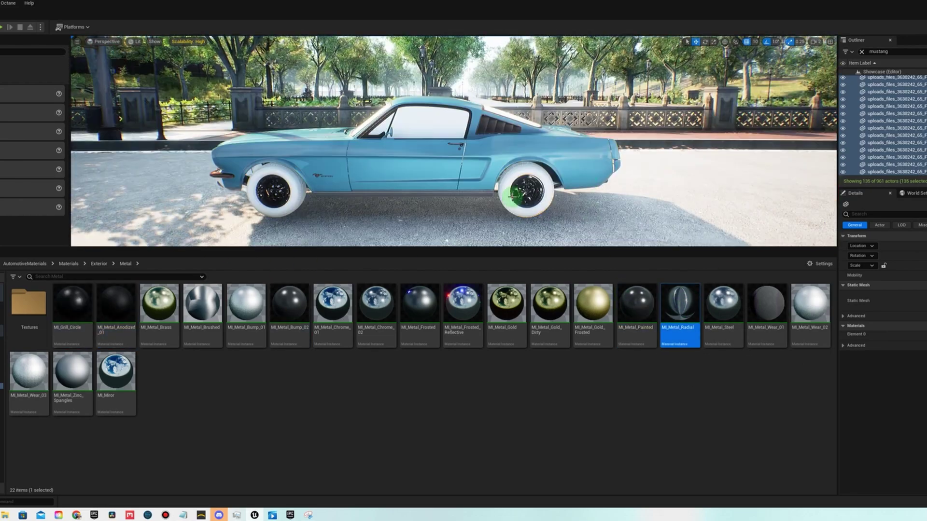
right_drag(512, 202, 483, 159)
drag(680, 304, 552, 151)
right_drag(596, 164, 570, 188)
drag(680, 305, 530, 153)
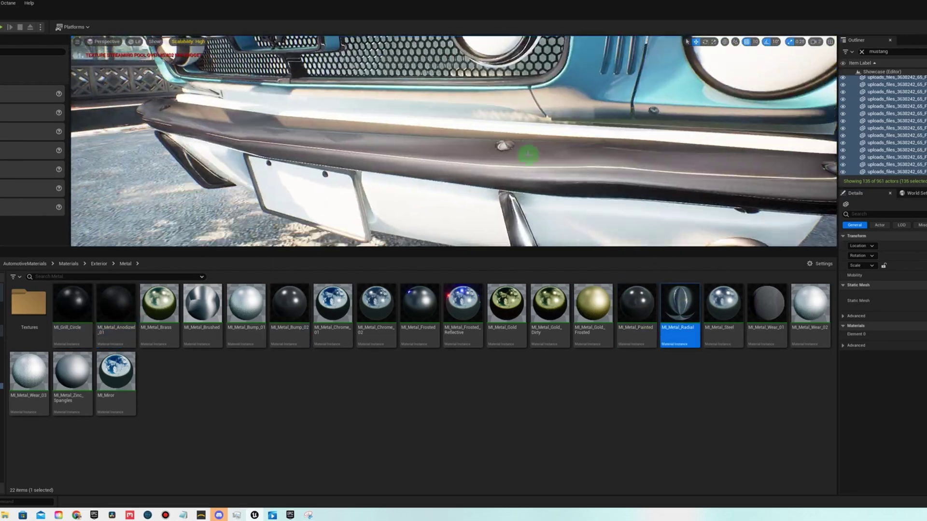
right_drag(529, 153, 463, 149)
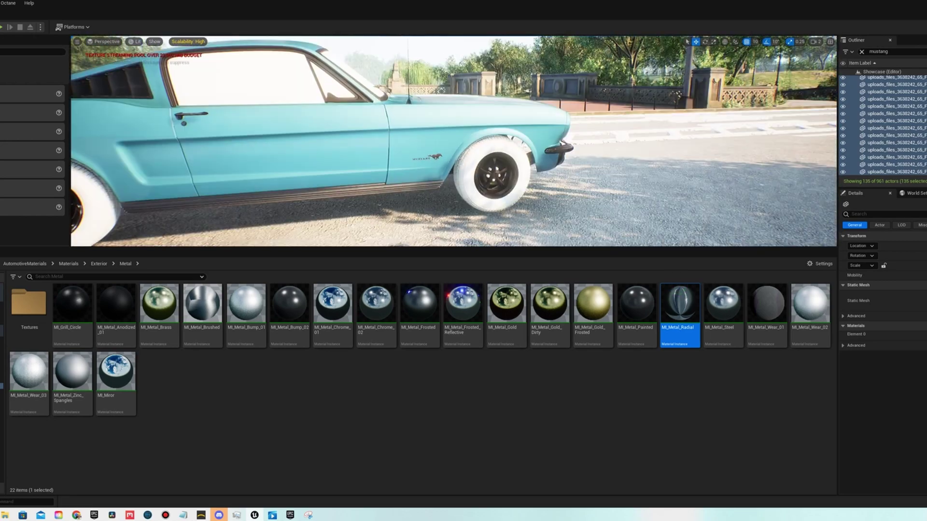
right_drag(527, 151, 528, 151)
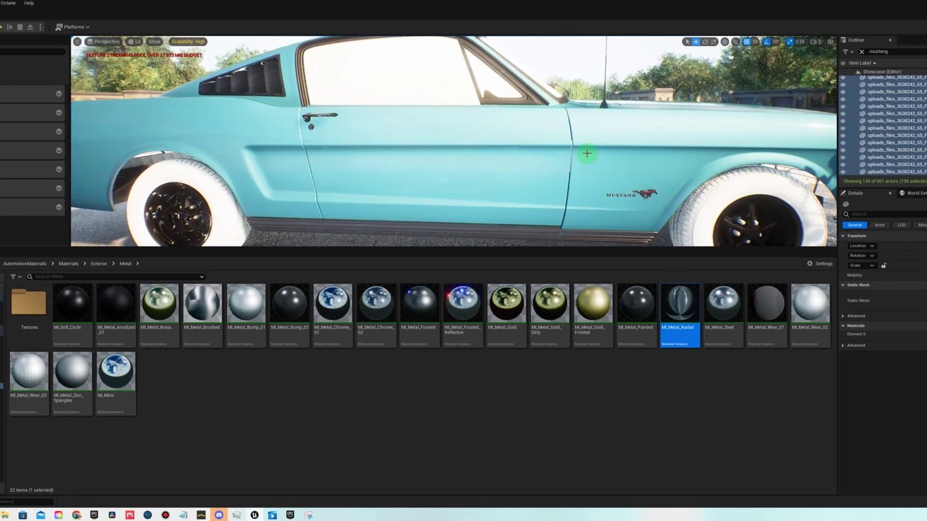
Open the Exterior/Rubber materials folder and apply the MI_Tire_Sidewall materials to the Mustang's white tires.
click(99, 264)
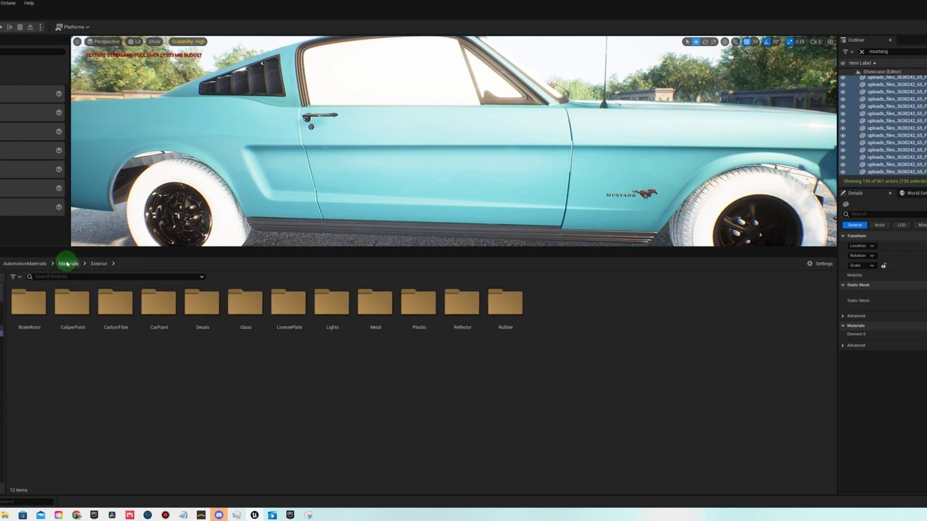
double_click(505, 309)
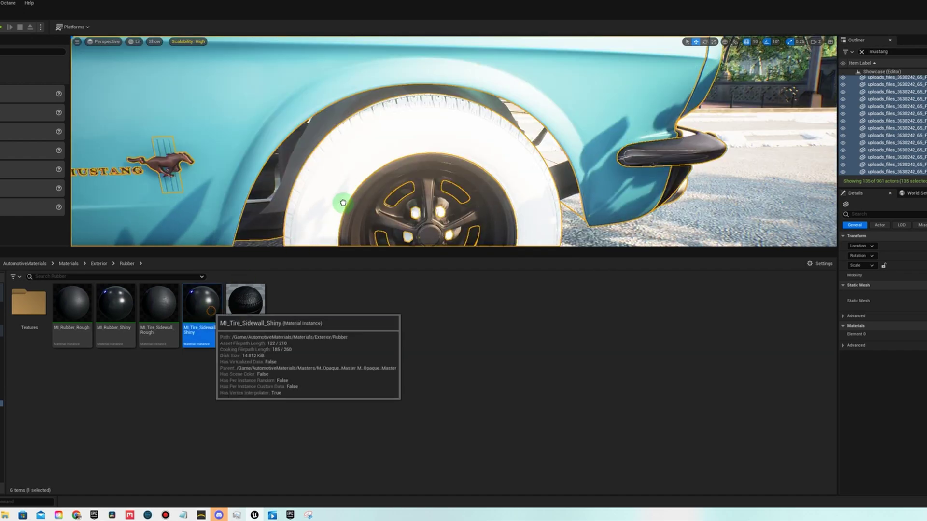
drag(202, 305, 371, 212)
mouse_move(373, 216)
right_down()
mouse_move(359, 253)
mouse_move(376, 204)
right_up()
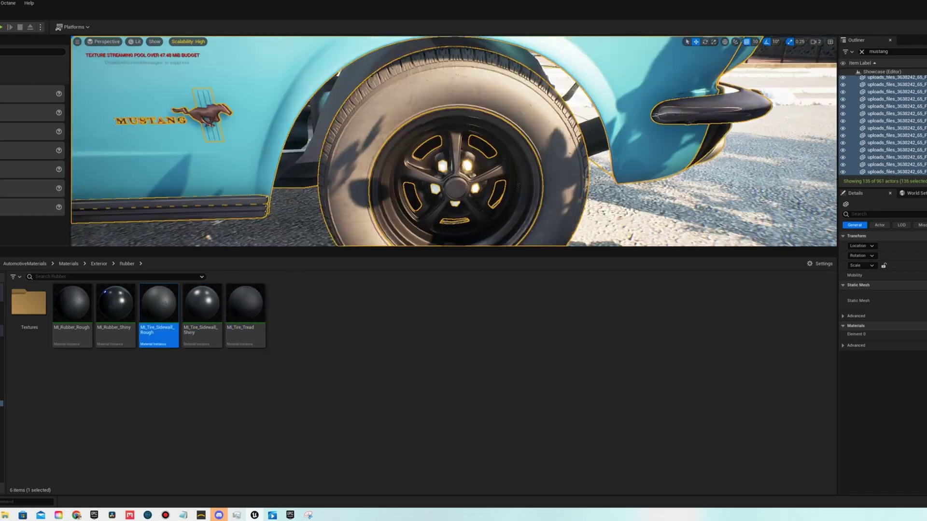
right_drag(206, 237, 303, 216)
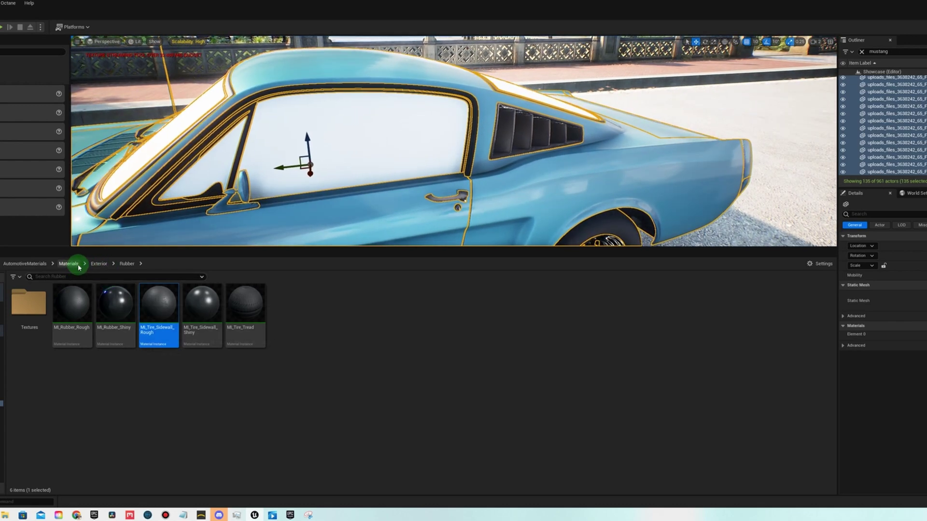
Open the Exterior/Glass materials folder and apply MI_Glass_Tinted to the windshield, door window and small front side window.
click(98, 264)
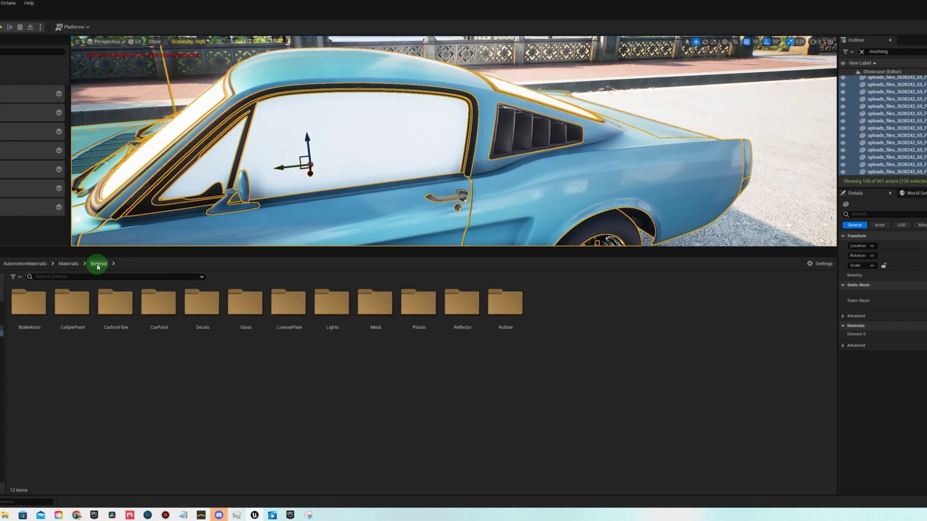
double_click(242, 306)
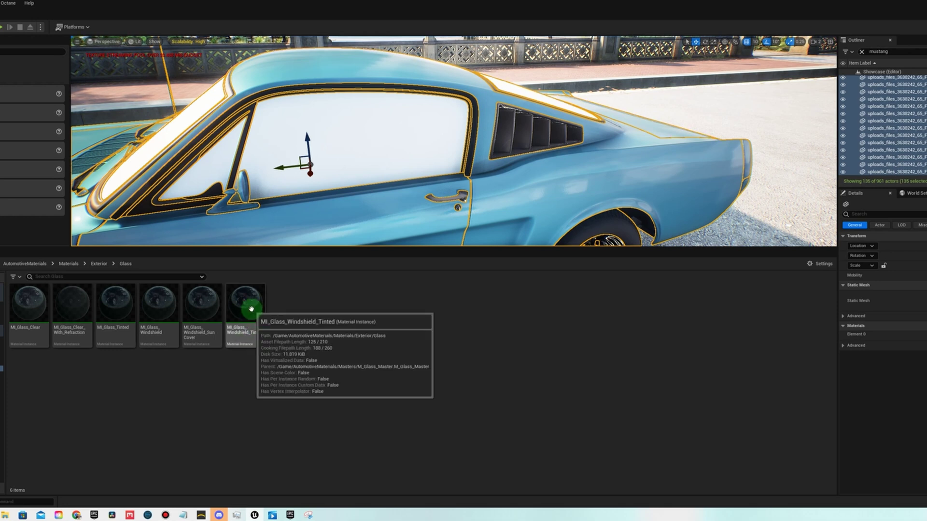
drag(114, 312, 152, 181)
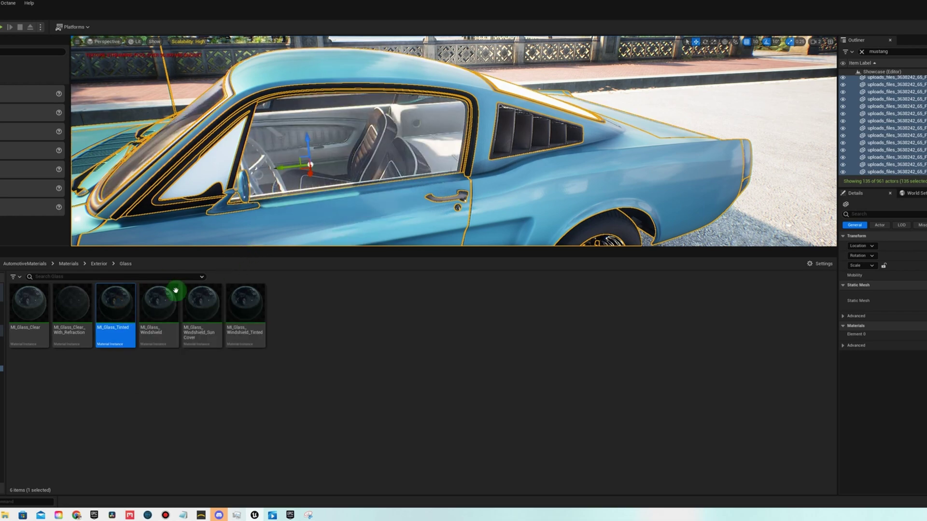
drag(117, 299, 217, 159)
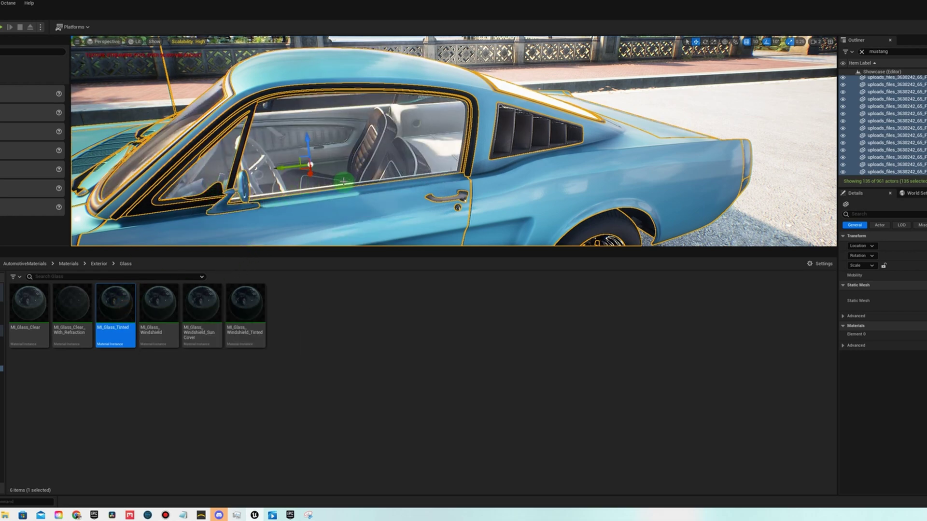
Bring the Mustang's cabin into view and open the Leather folder inside AutomotiveMaterials/Materials/Interior.
key(a)
right_drag(344, 186, 524, 210)
key(s)
key(w)
right_drag(188, 189, 184, 189)
click(112, 285)
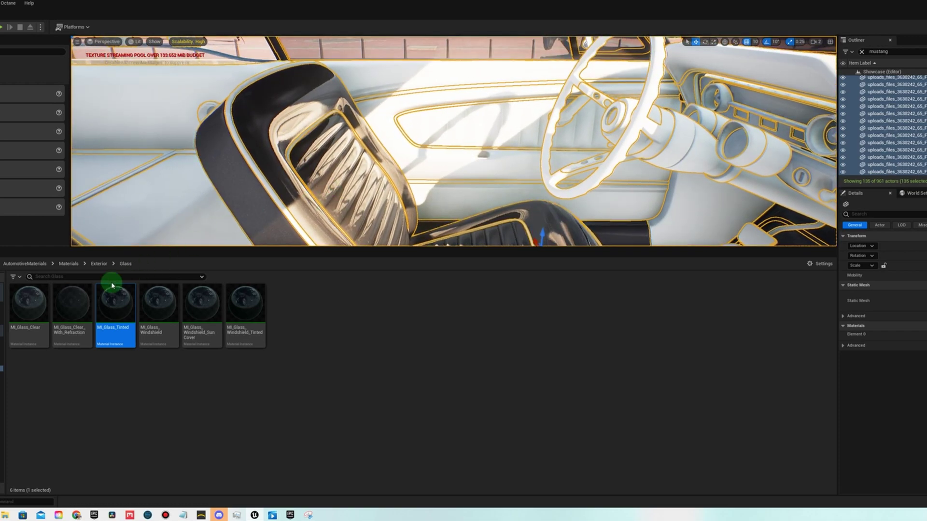
click(68, 265)
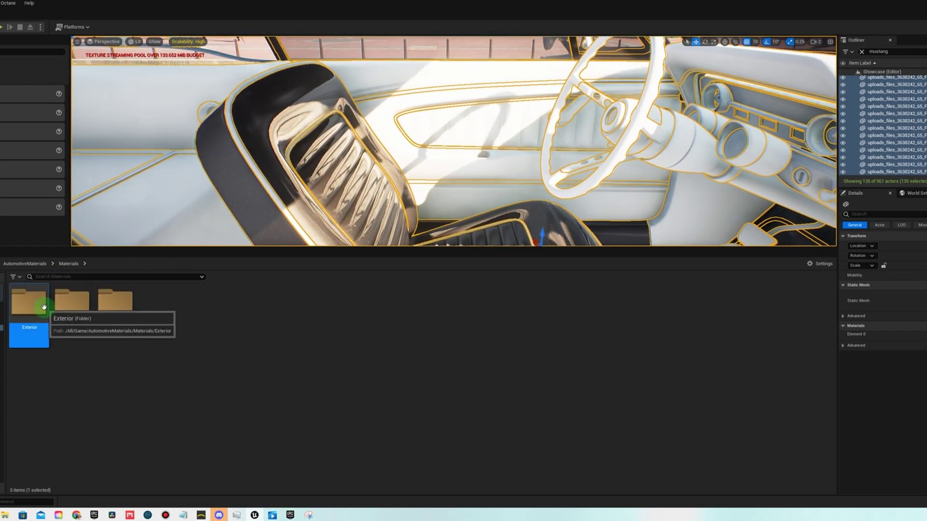
double_click(43, 307)
click(68, 264)
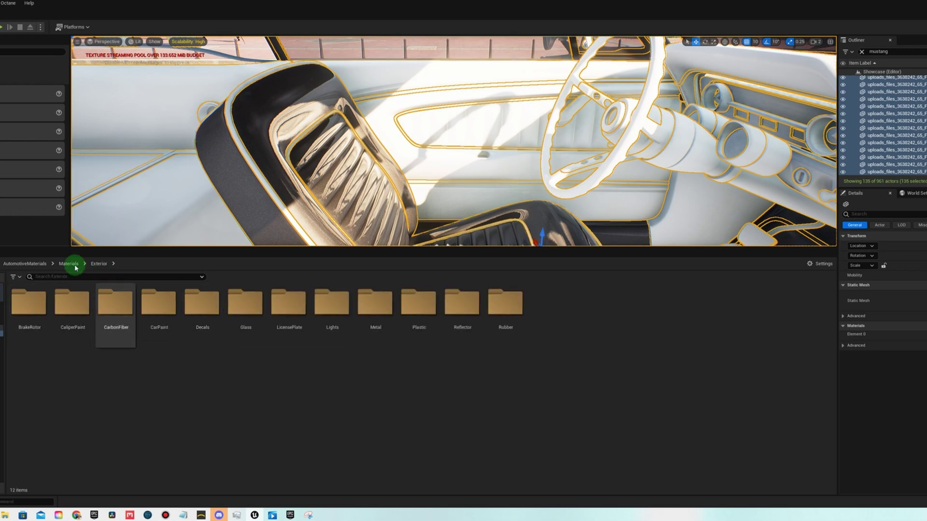
click(121, 307)
double_click(79, 309)
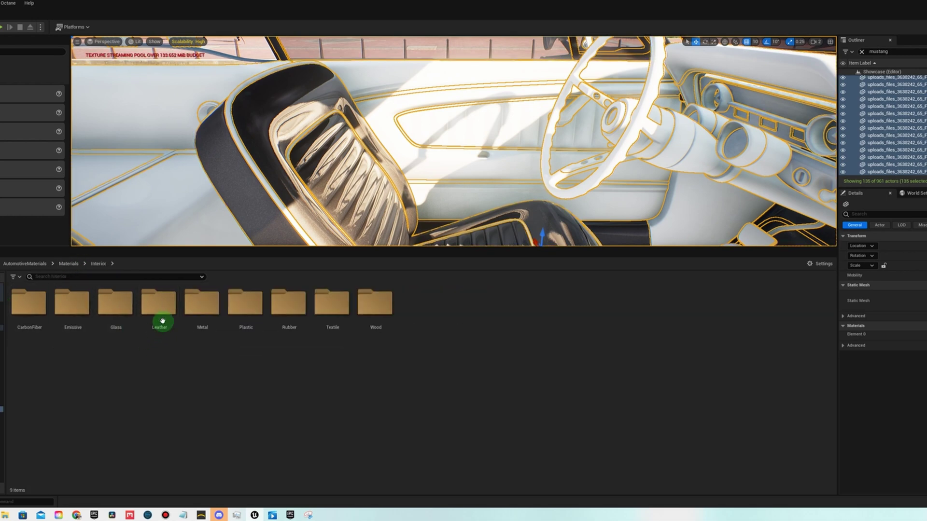
double_click(161, 309)
Apply MI_Leather_Smooth_Black to the front seat and MI_Leather_Blue_Perforated to the door panels and dashboard.
drag(769, 337, 347, 198)
drag(413, 222, 414, 223)
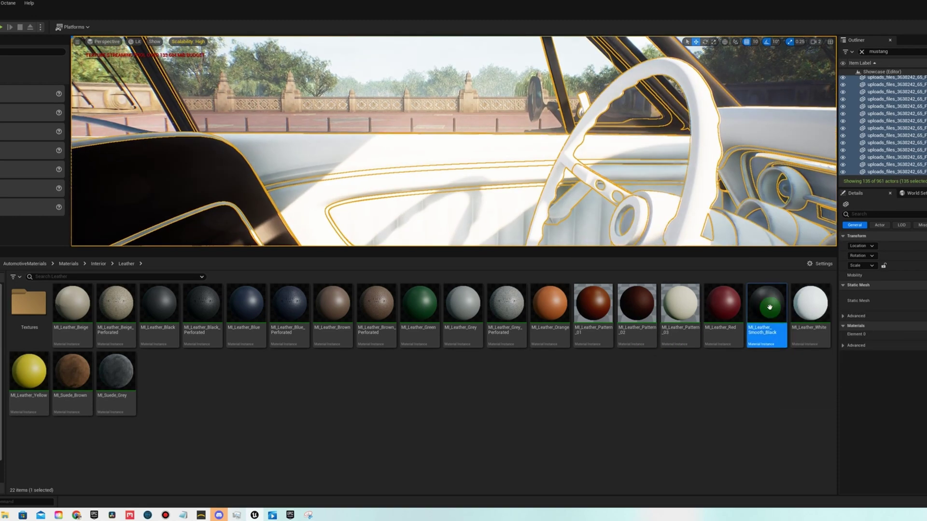
drag(321, 159, 321, 159)
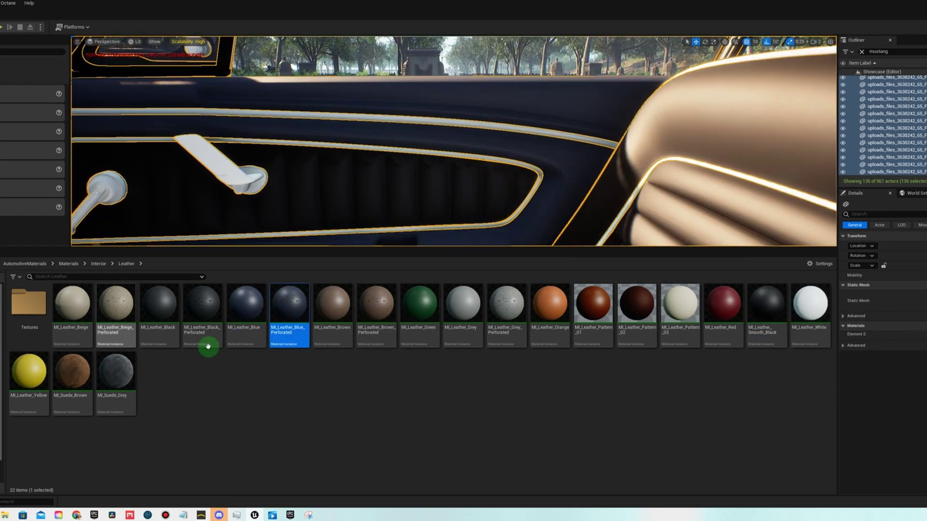
click(813, 307)
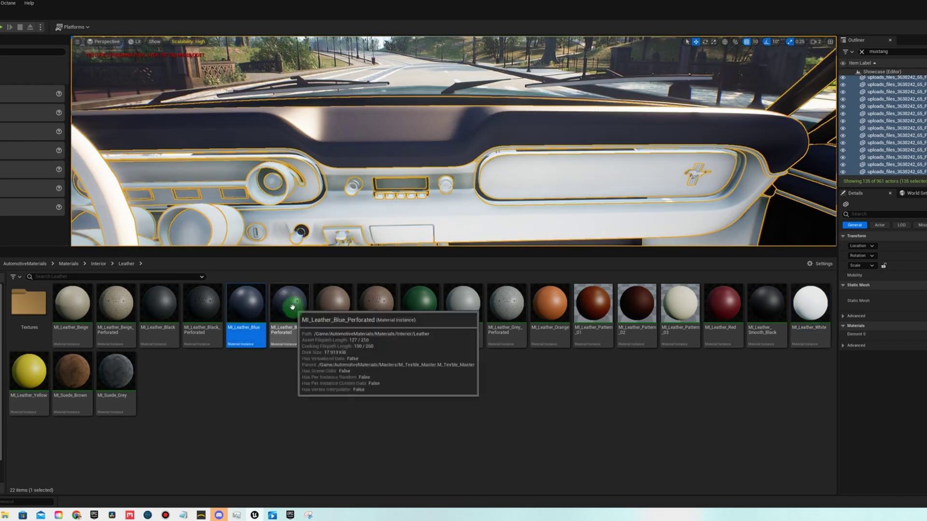
drag(290, 306, 434, 120)
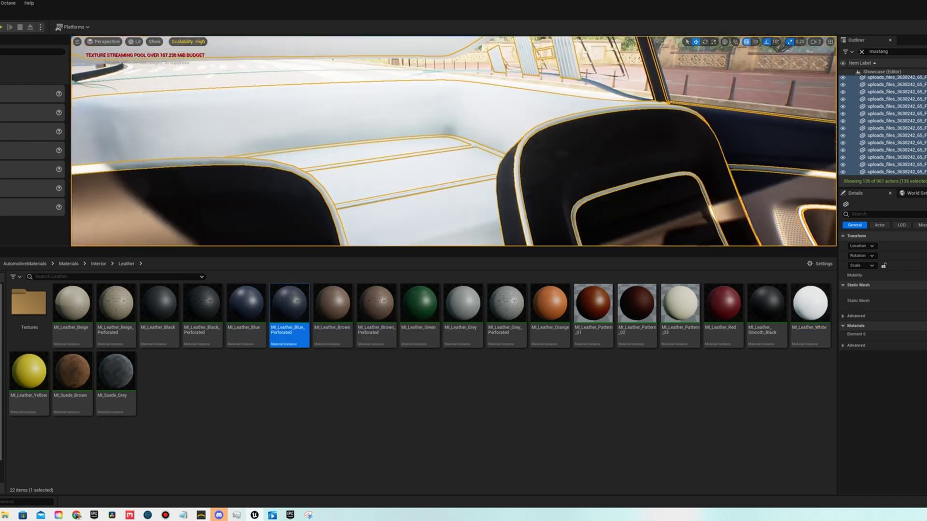
drag(289, 307, 429, 195)
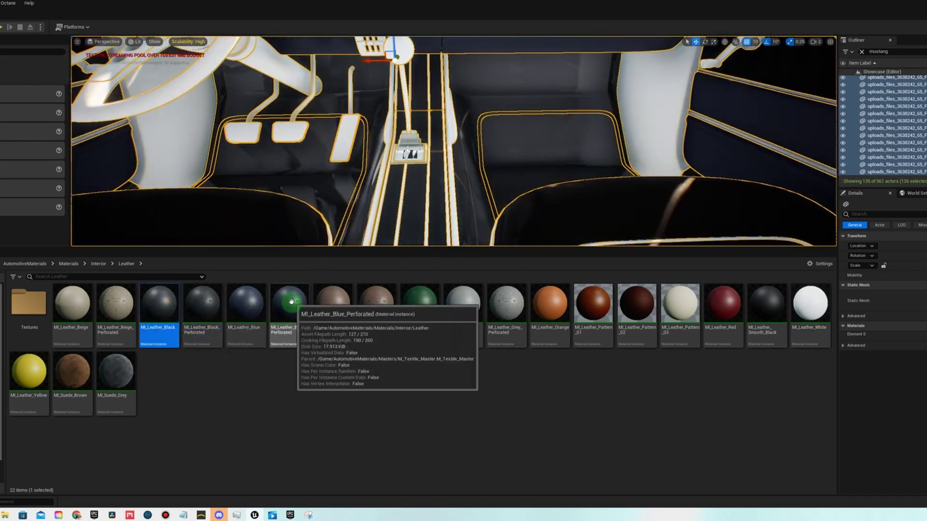
Apply MI_Leather_Smooth_Black to the center console, and MI_Leather_Grey and MI_Leather_Grey_Perforated to the pedals and steering wheel rim.
drag(767, 304, 433, 193)
click(250, 307)
click(462, 304)
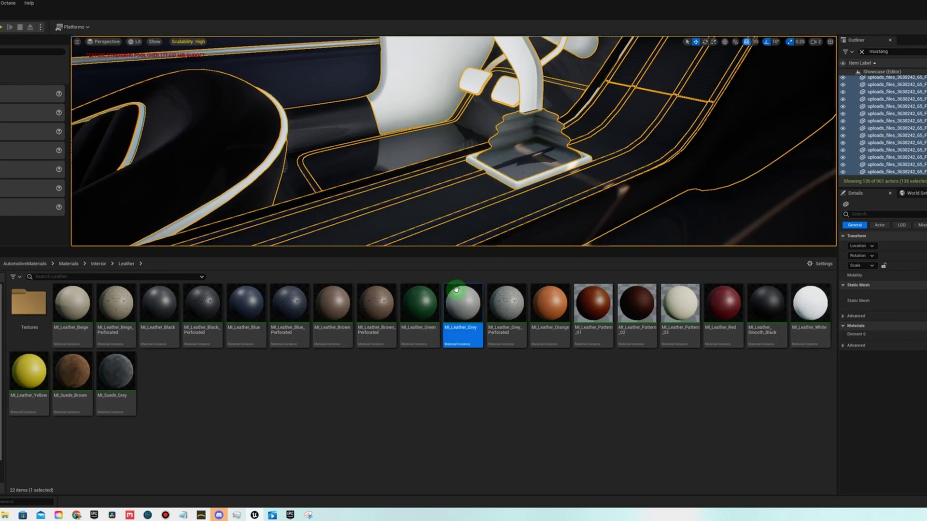
click(506, 304)
click(462, 304)
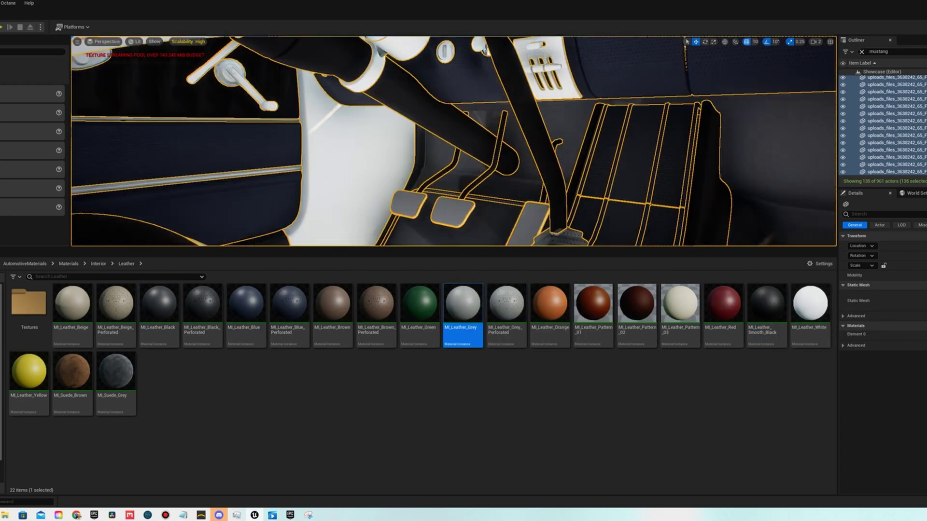
click(506, 305)
drag(723, 304, 537, 190)
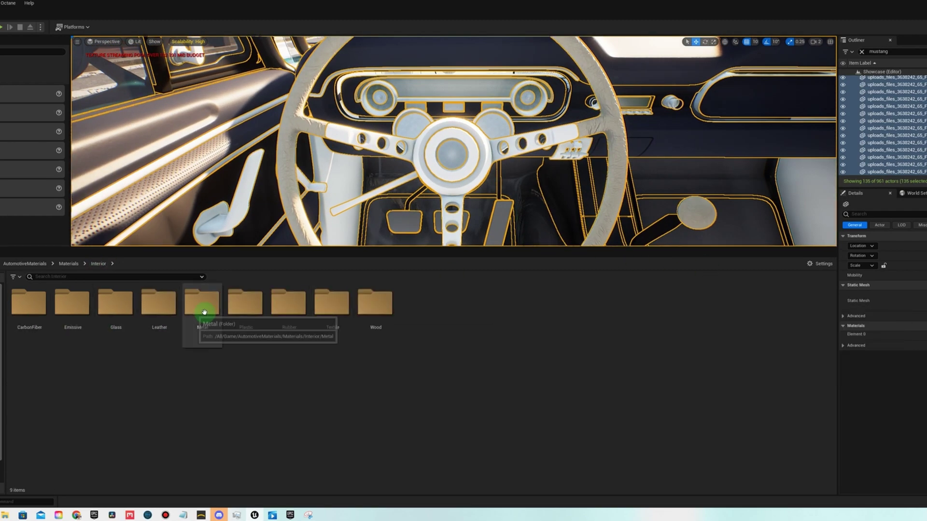
Open the Interior/Metal materials folder and apply MI_Metal_Steel_Brushed to the steering wheel spokes and MI_Metal_Aluminium_Brushed to the dashboard radio.
double_click(204, 312)
drag(376, 304, 413, 147)
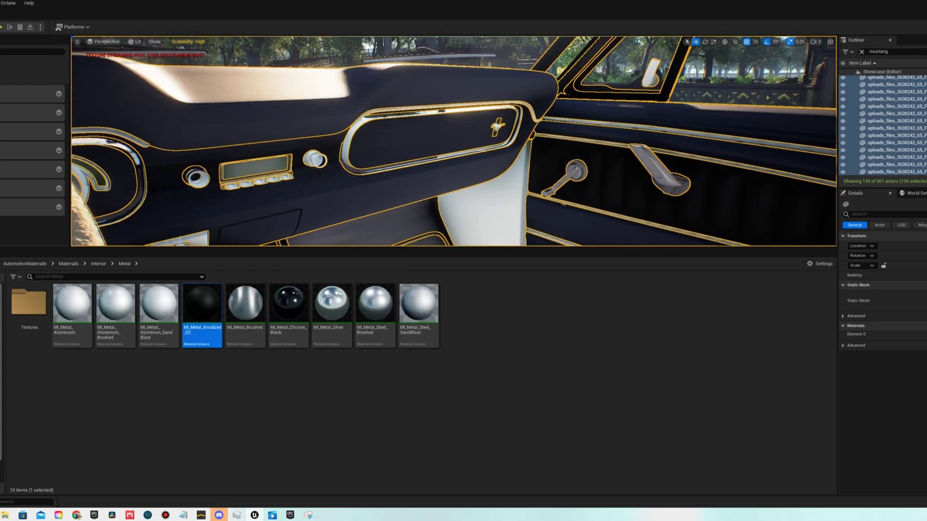
click(245, 303)
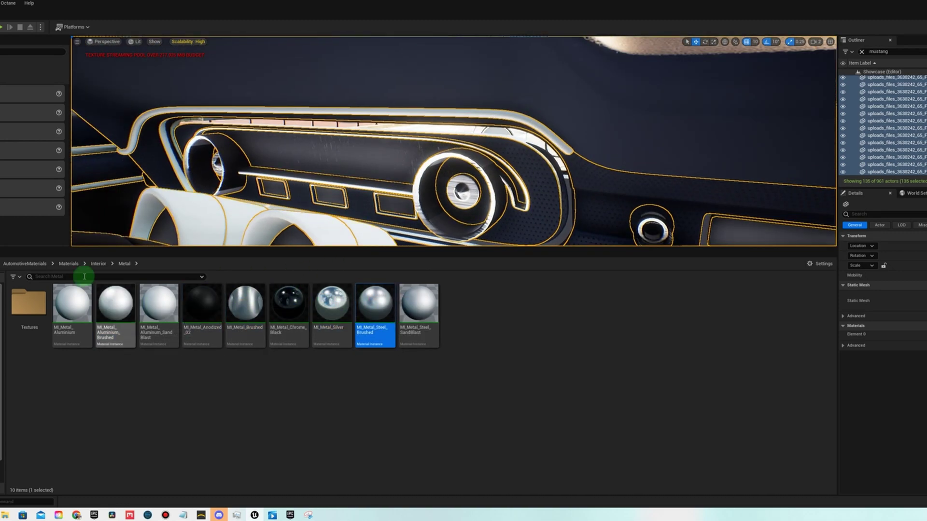
click(98, 264)
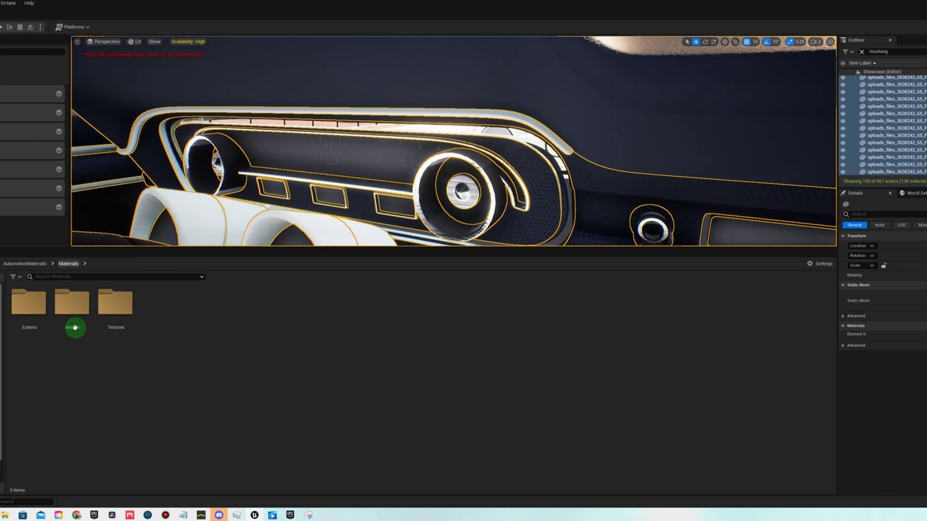
double_click(74, 309)
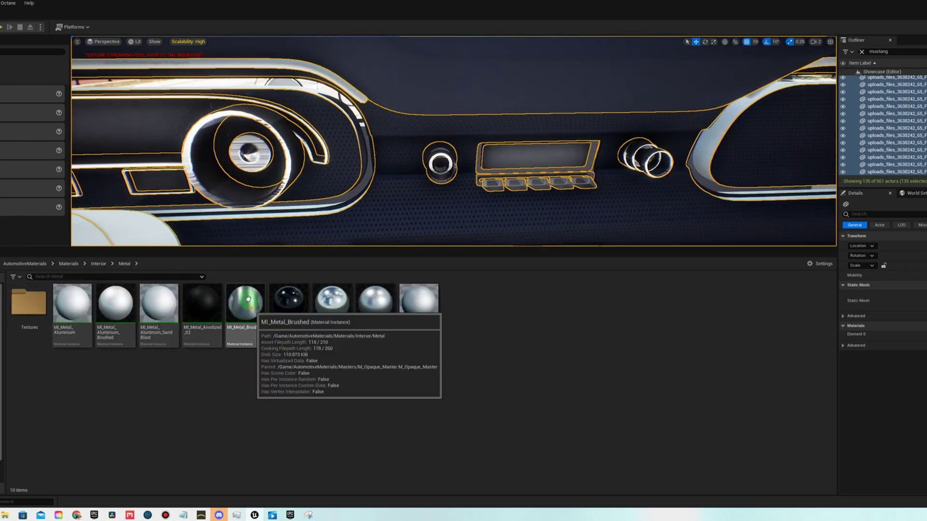
Apply MI_Metal_Chrome_Black to the dashboard knobs, glovebox emblem and steering column area, and MI_Metal_Aluminium to the radio buttons.
drag(289, 303, 441, 191)
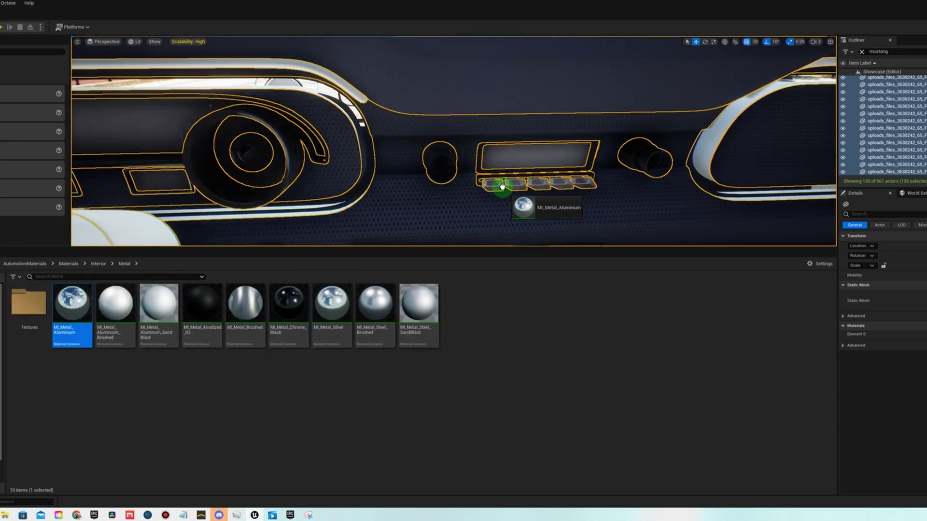
click(285, 304)
drag(288, 303, 368, 193)
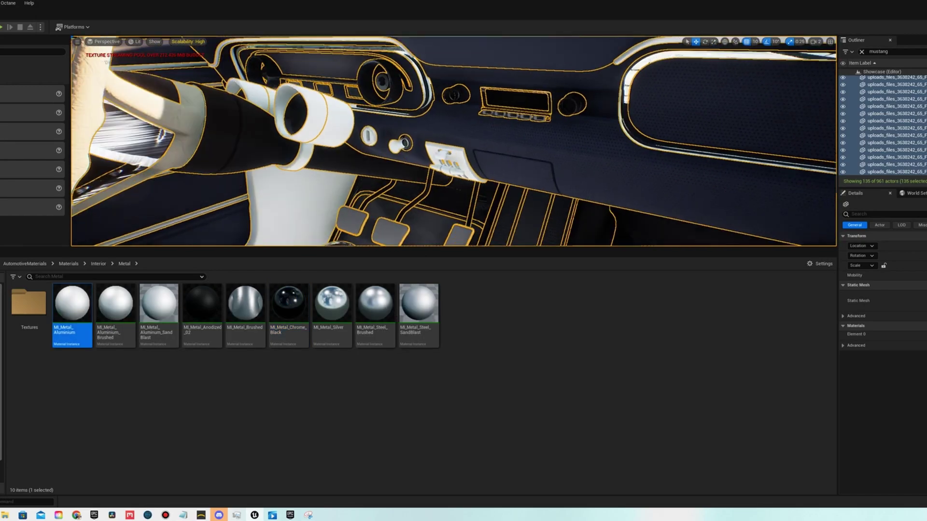
click(288, 303)
drag(288, 303, 287, 231)
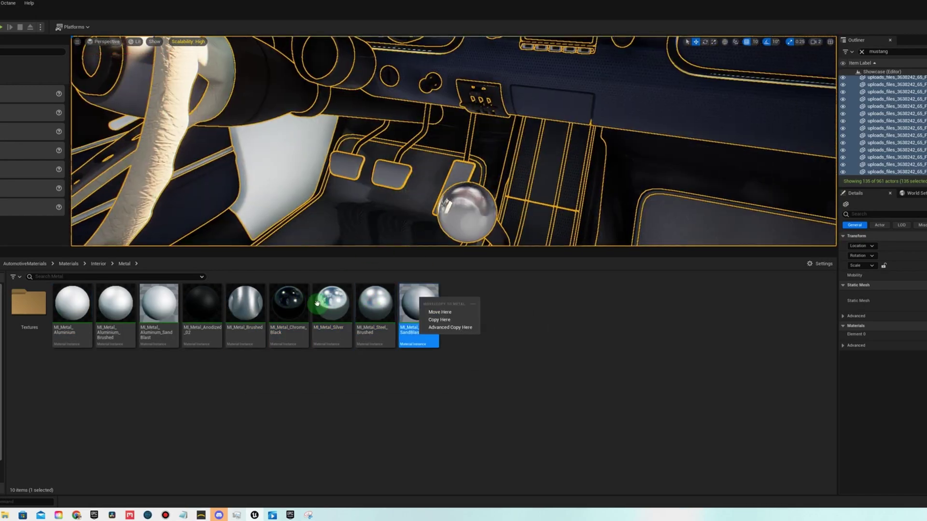
Apply MI_Metal_Brushed to the remaining cabin metal and MI_Metal_Steel_Brushed to the front license plate.
drag(245, 304, 359, 253)
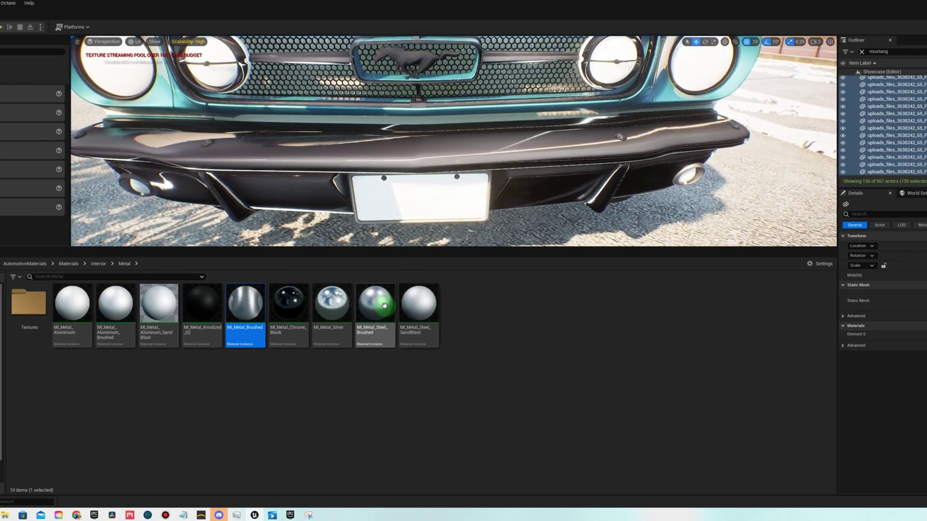
drag(384, 306, 419, 214)
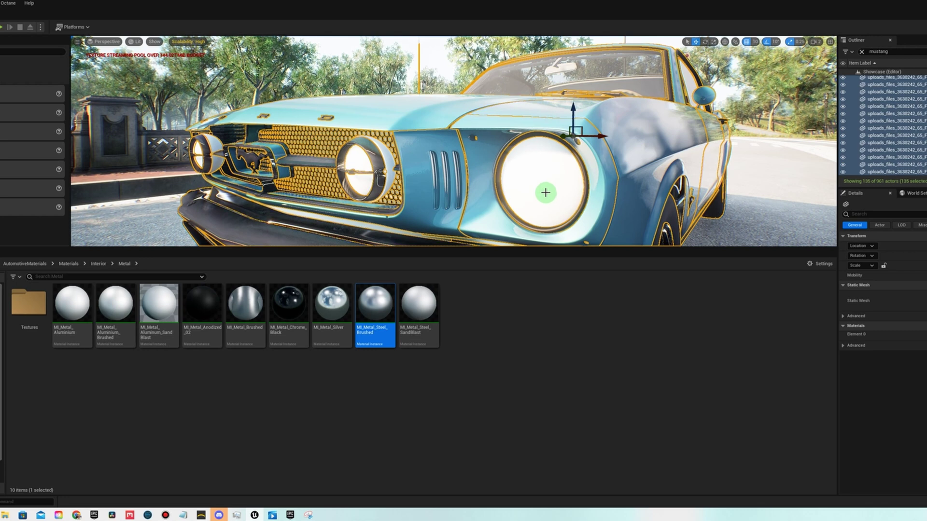
Open the Interior/Emissive materials folder and apply MI_LED_White to the Mustang's headlights and the round lamps in the grille.
click(99, 265)
double_click(79, 311)
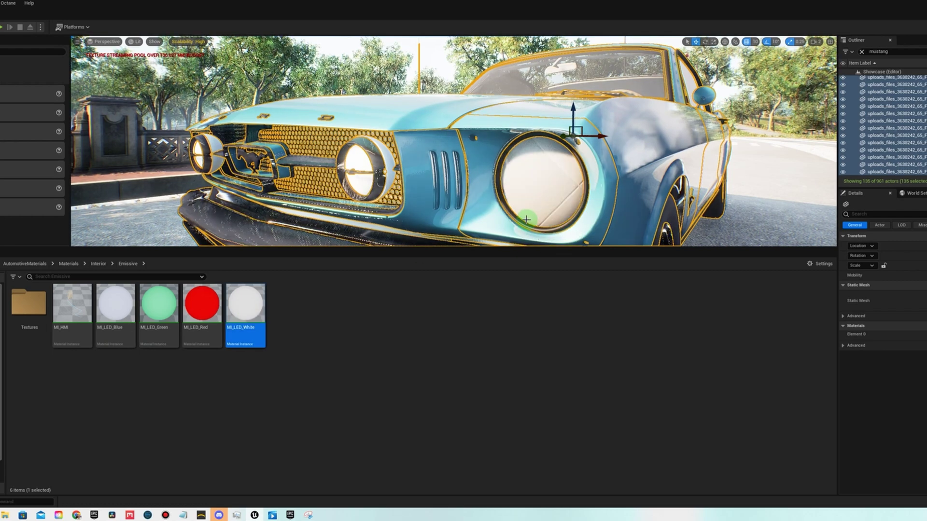
key(a)
right_drag(300, 212, 359, 212)
drag(253, 306, 426, 169)
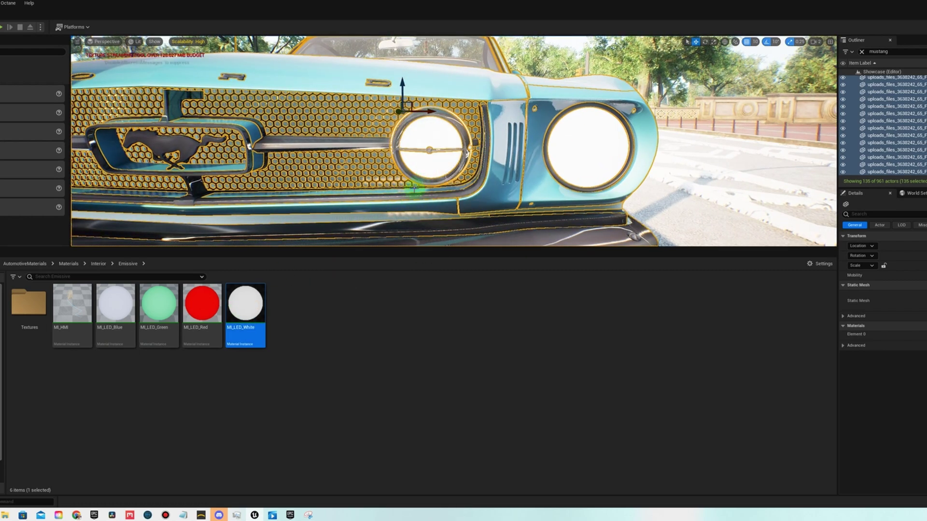
key(a)
right_drag(414, 189, 627, 196)
Bring the Mustang's rear into view and apply MI_LED_Red to the taillights.
key(e)
drag(211, 303, 402, 158)
key(s)
right_drag(356, 173, 356, 193)
key(e)
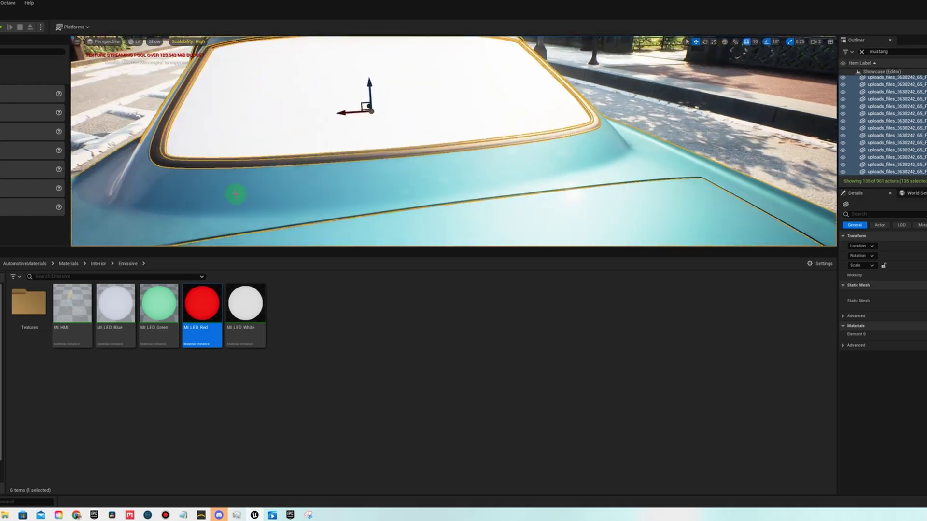
Open the Exterior/Glass materials folder and apply MI_Glass_Tinted to the Mustang's rear window.
click(69, 263)
double_click(36, 313)
double_click(245, 309)
click(128, 318)
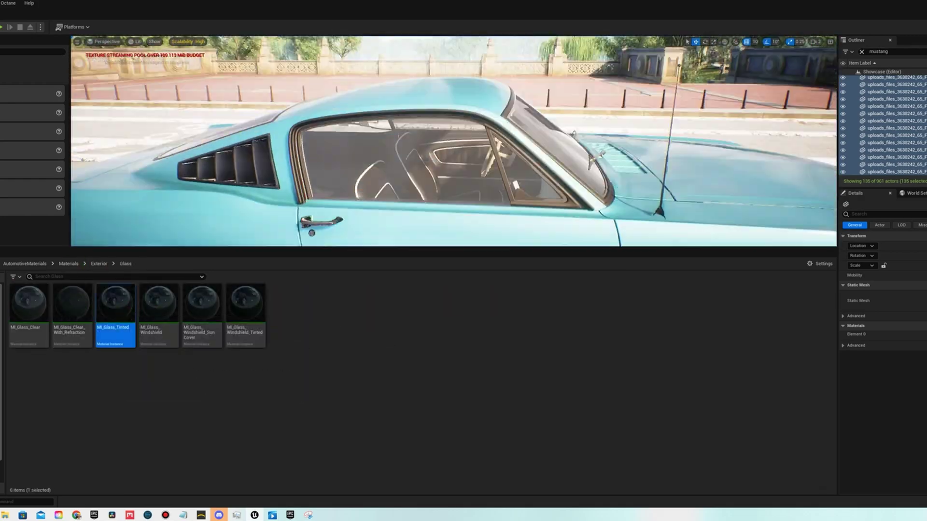
Open the Exterior/Metal materials folder and apply MI_Metal_Anodized_01 to the rocker panel trim below the doors.
click(99, 264)
double_click(72, 302)
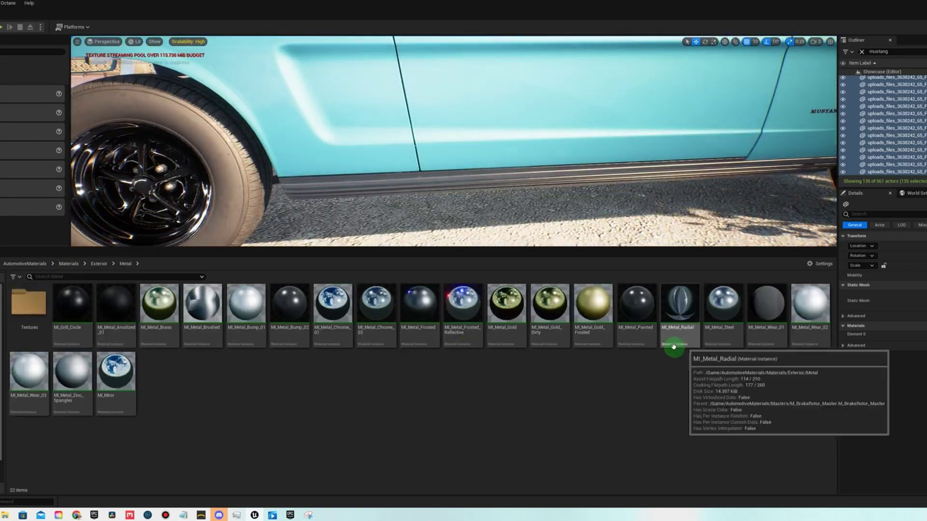
drag(116, 305, 438, 187)
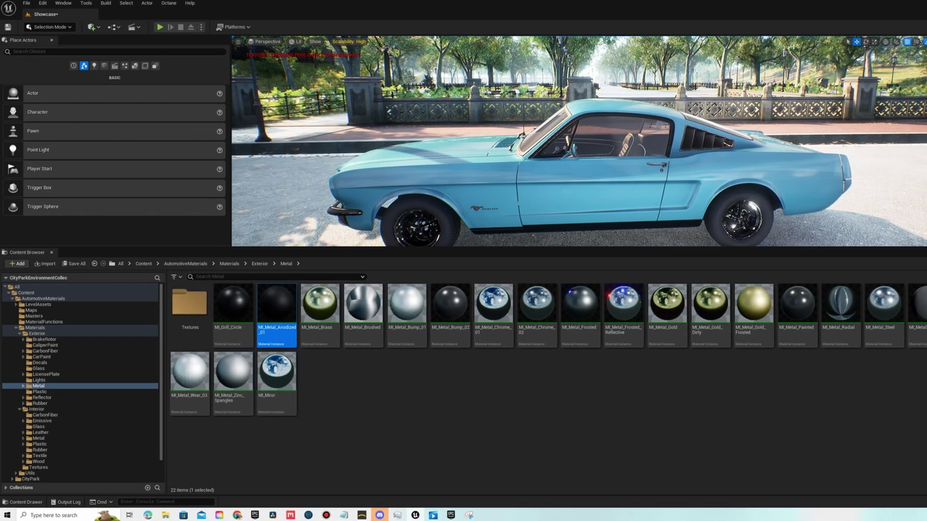
Merge the selected Mustang parts into one static mesh named SM_MERGED_MustangTextures, replacing the source actors.
click(126, 4)
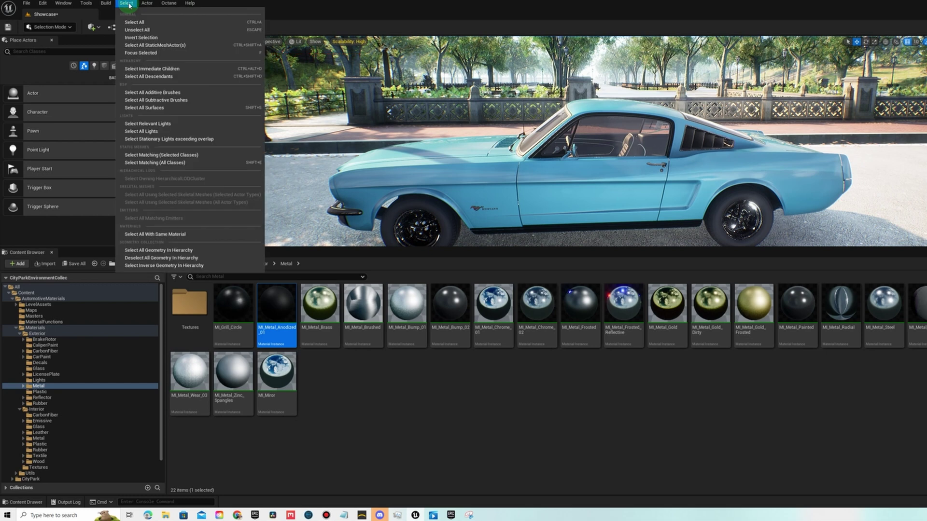
click(151, 4)
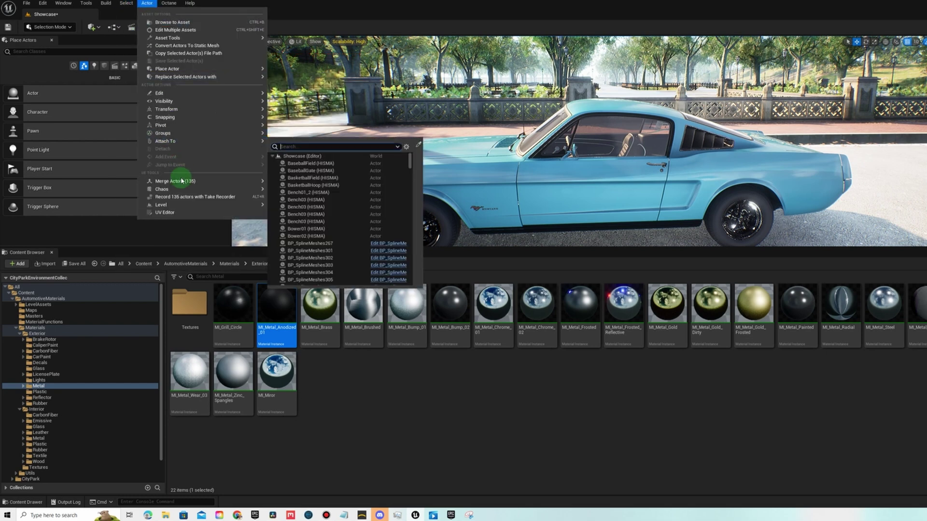
mouse_move(186, 181)
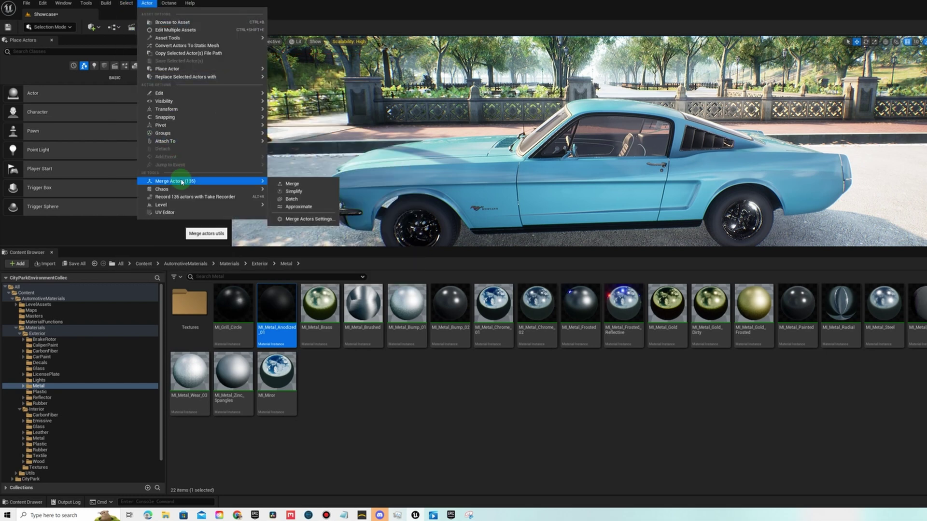
click(288, 219)
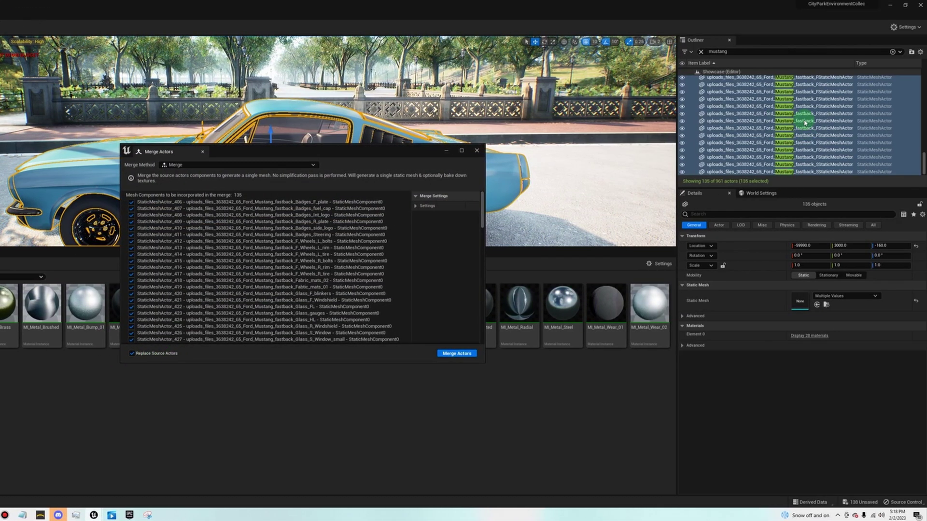
click(458, 355)
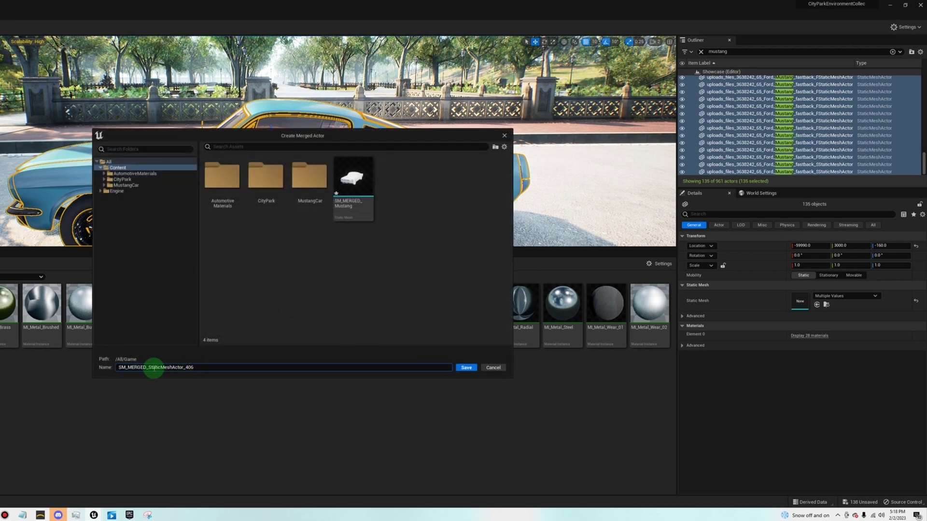
drag(148, 367, 231, 368)
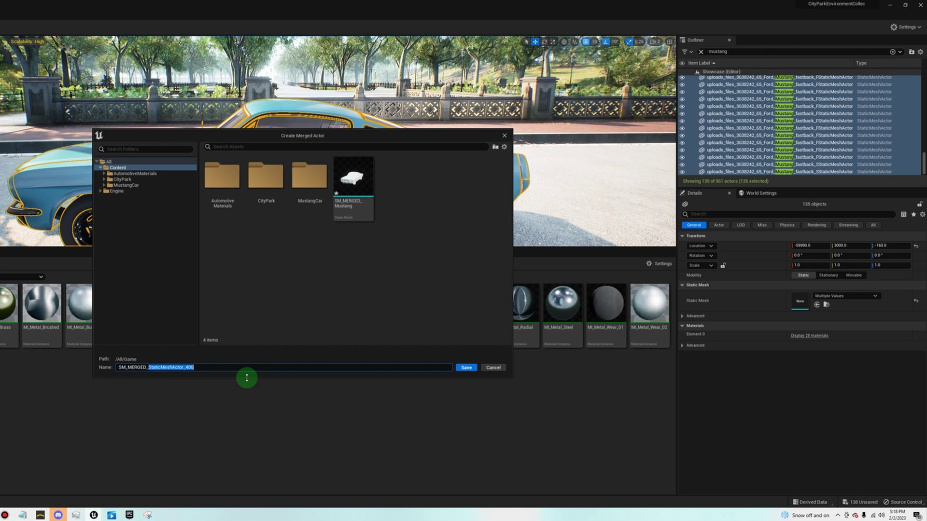
text(MustangTexture)
key(Return)
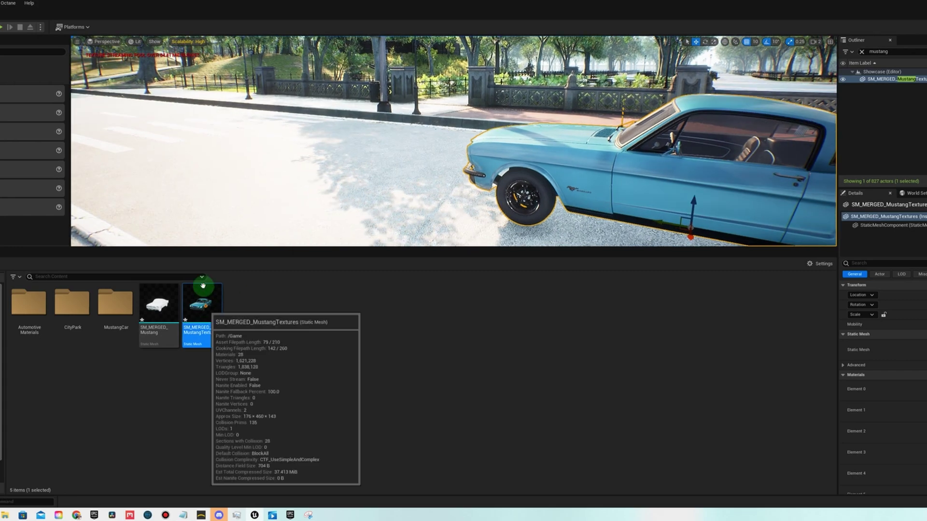
Place a new copy of SM_MERGED_MustangTextures on the road and delete the original merged Mustang actor.
drag(202, 299, 245, 213)
key(f)
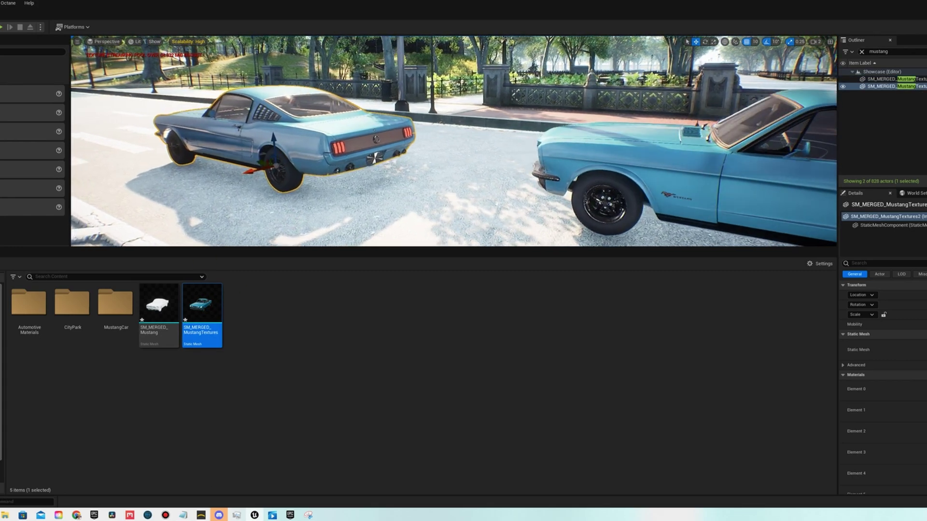
right_drag(454, 144, 638, 143)
click(354, 146)
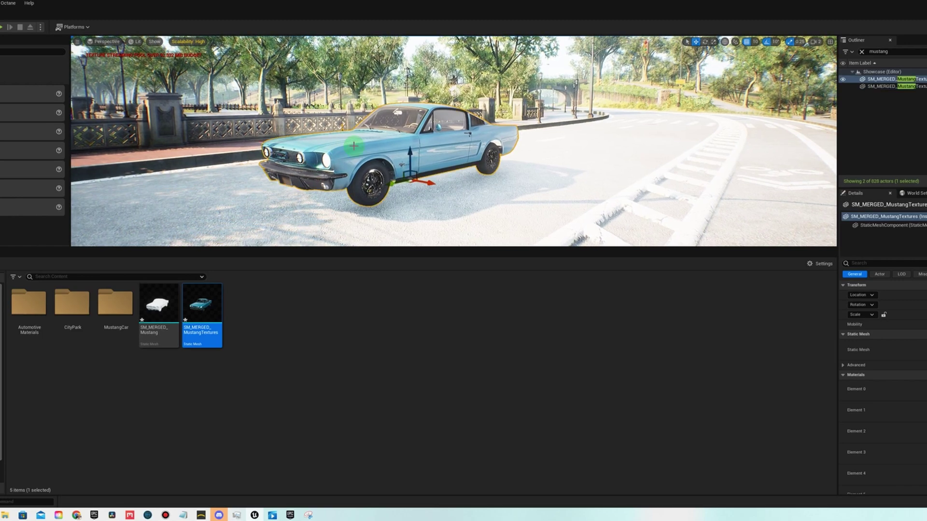
key(Delete)
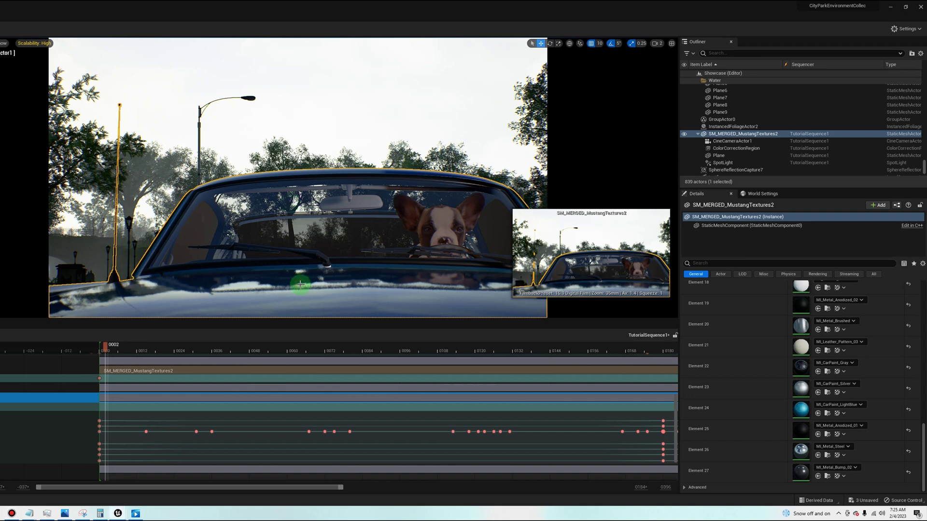
Find the MI_CarPaint_LightBlue material at Element 24 of the merged Mustang and open it for editing.
scroll(786, 328, up, 10)
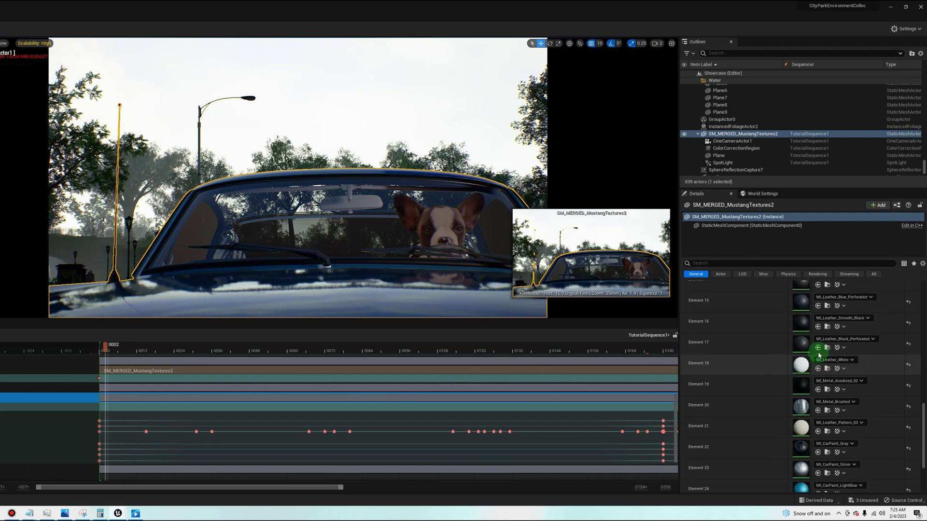
scroll(817, 355, down, 10)
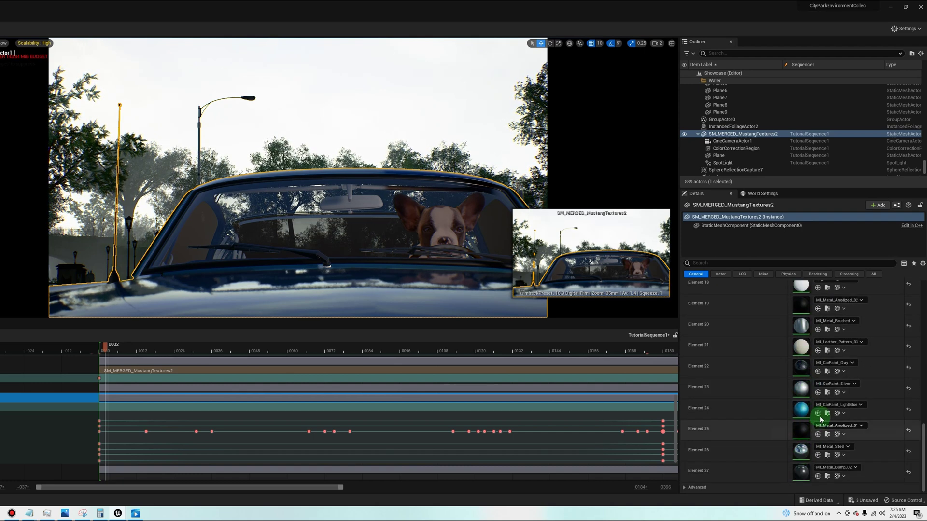
scroll(821, 413, up, 10)
scroll(818, 416, down, 10)
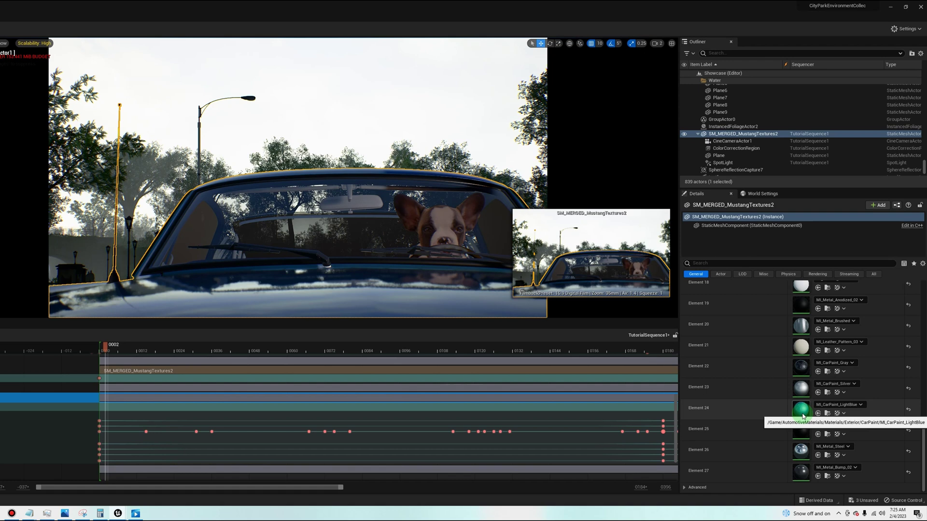
mouse_move(803, 416)
mouse_down()
mouse_move(631, 335)
mouse_move(278, 201)
mouse_move(782, 374)
mouse_move(804, 416)
mouse_up()
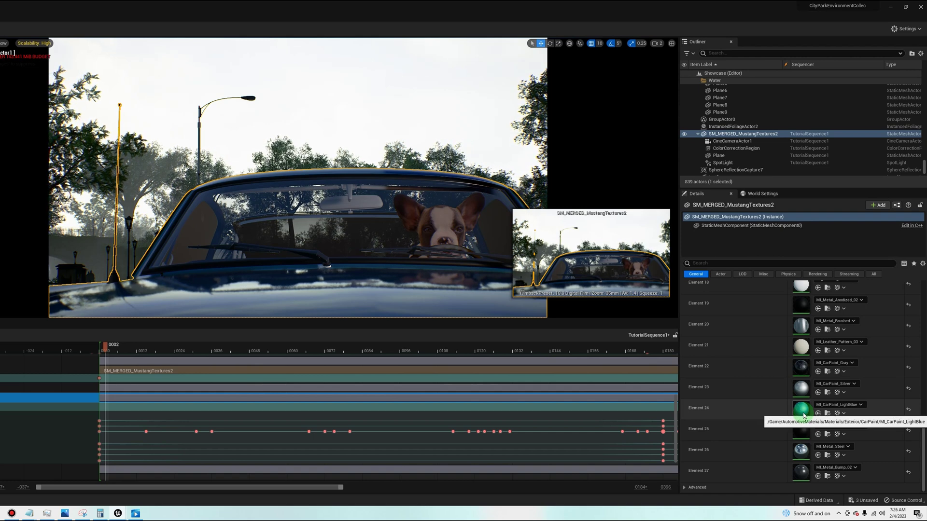
double_click(804, 416)
Filter the car paint material's properties for "two" and enable the Two Sided property override.
drag(418, 204, 391, 118)
click(551, 174)
text(two)
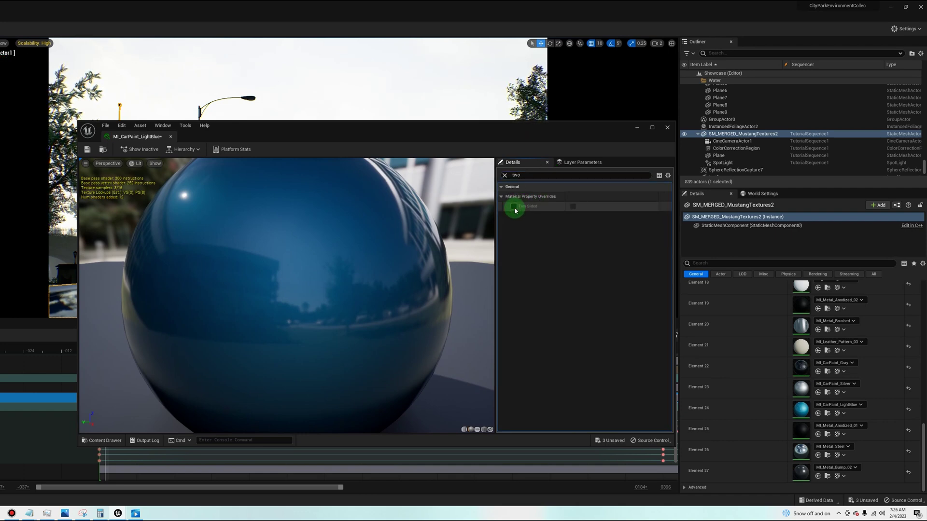
drag(497, 129, 417, 309)
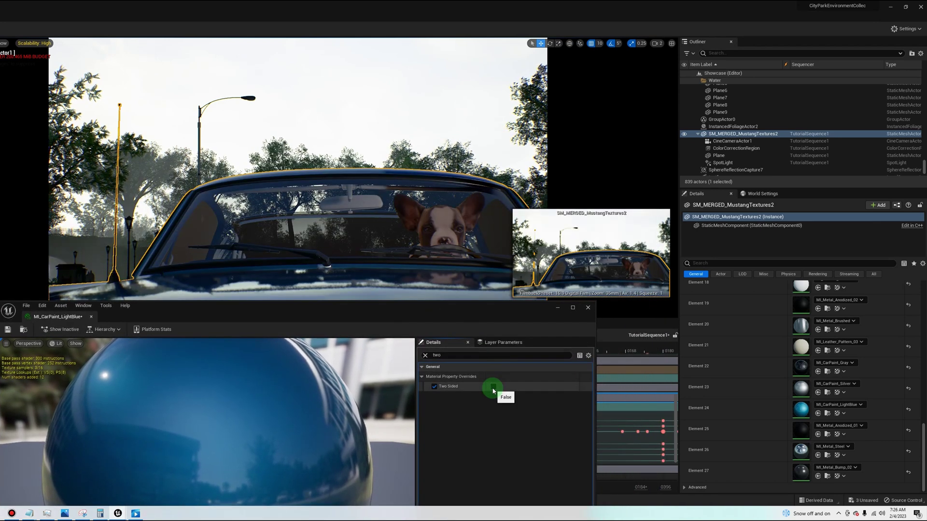